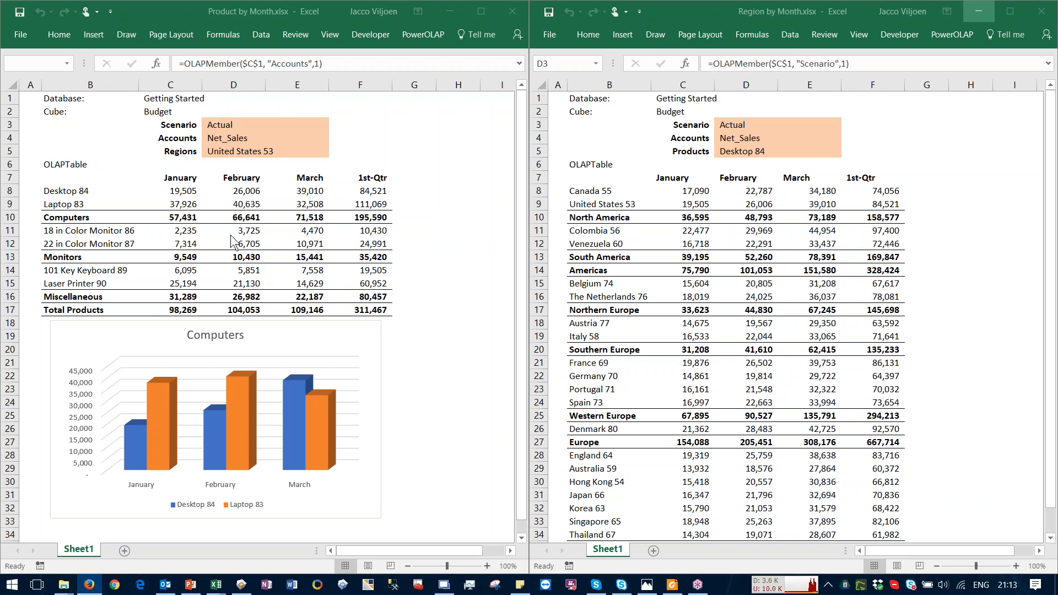
# Set the Regions member of the Product by Month report to Australia 59 from the Asia/Pacific group
pyautogui.click(234, 137)
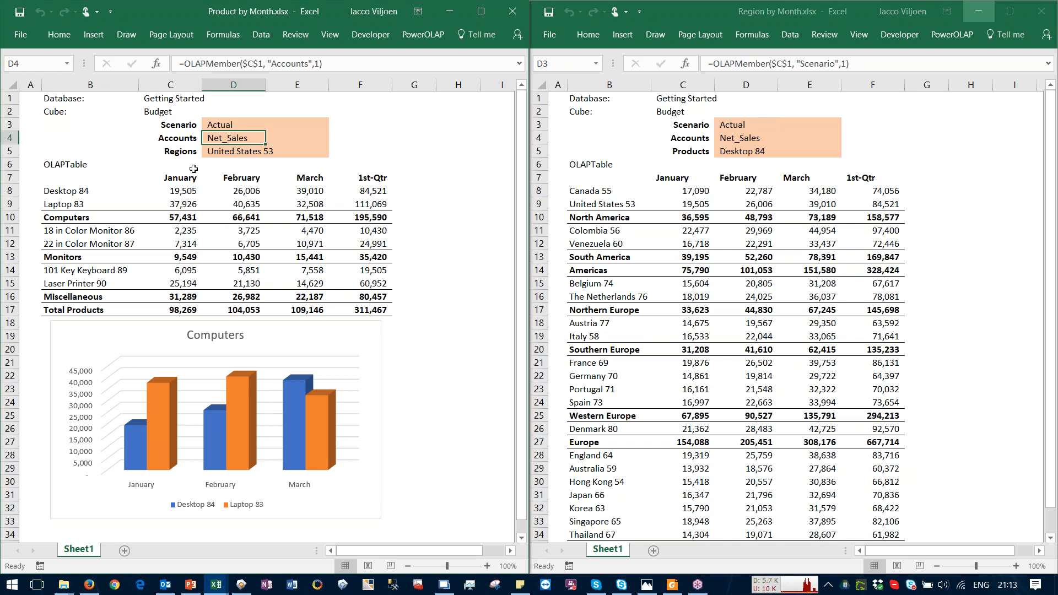
pyautogui.click(228, 154)
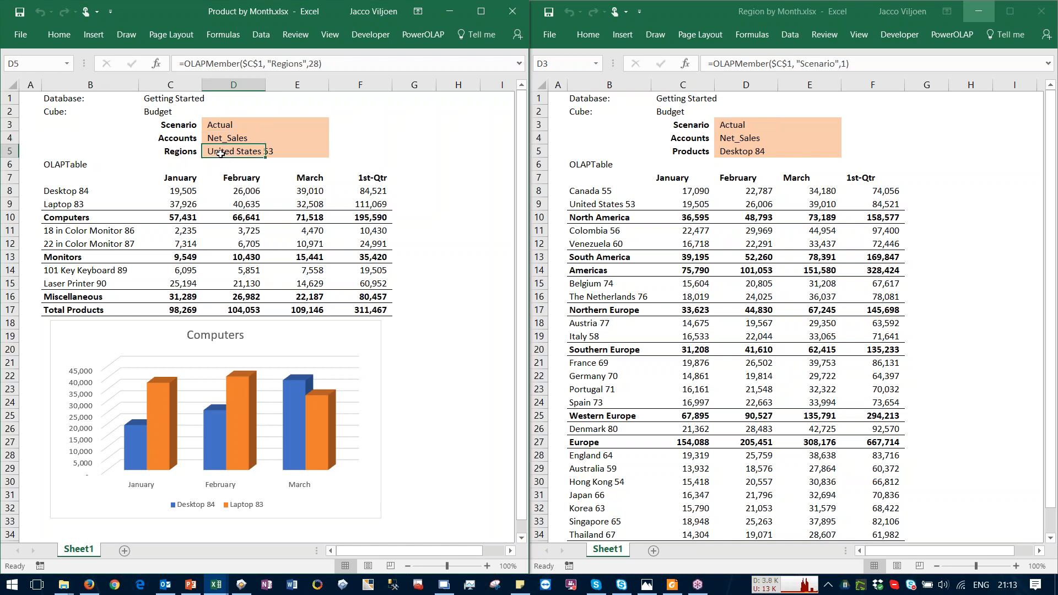
pyautogui.doubleClick(221, 153)
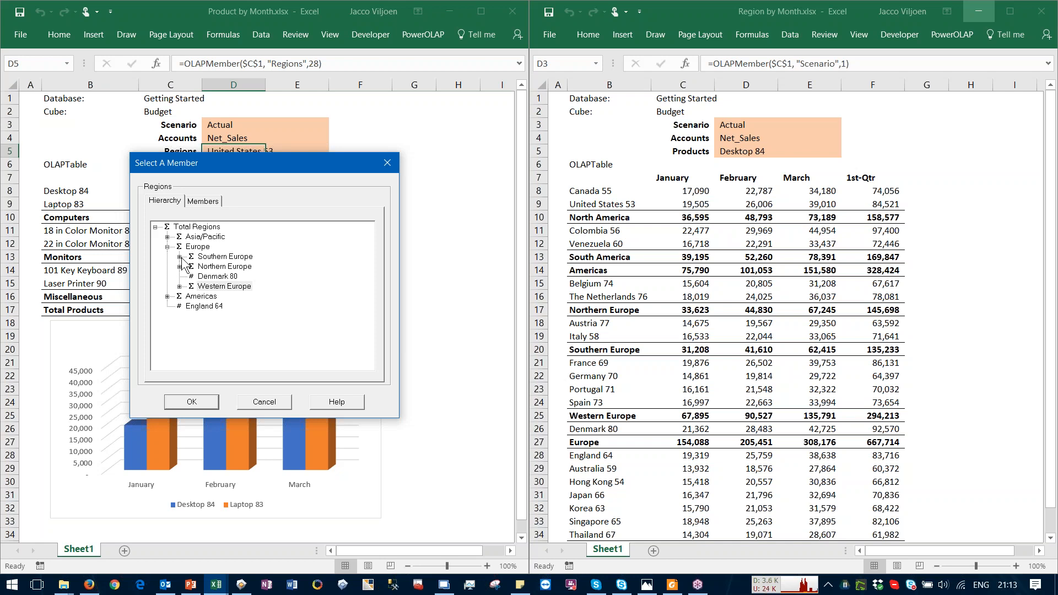
pyautogui.moveTo(219, 162); pyautogui.dragTo(283, 200)
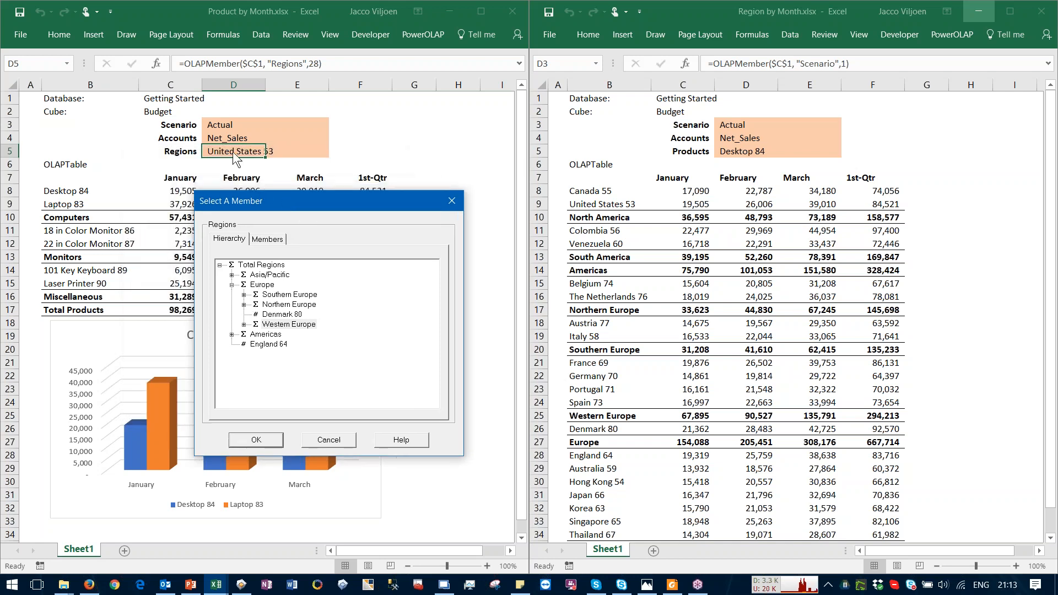
pyautogui.click(233, 275)
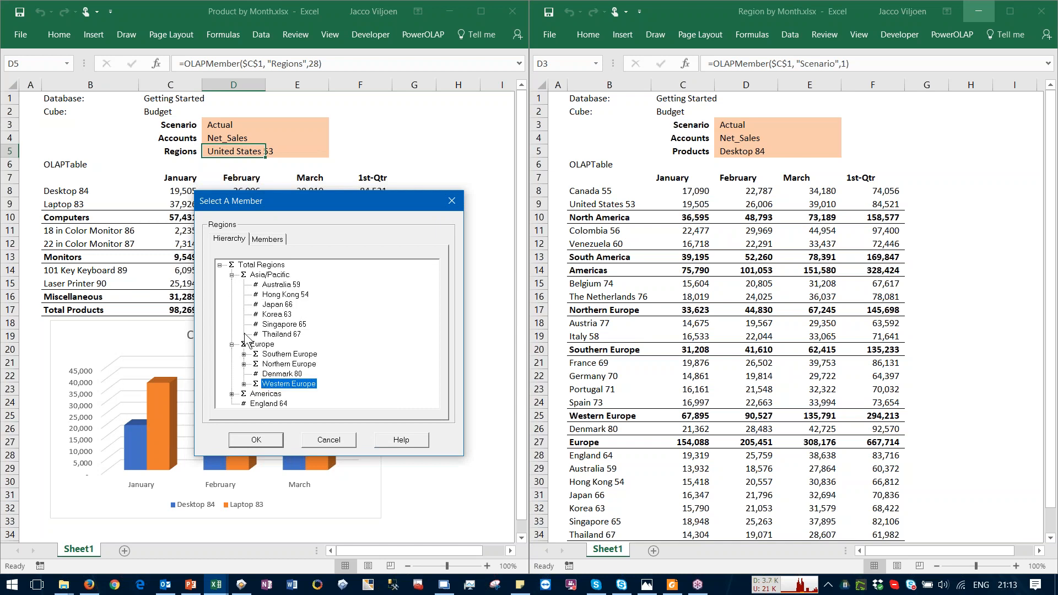
pyautogui.click(231, 394)
pyautogui.click(244, 374)
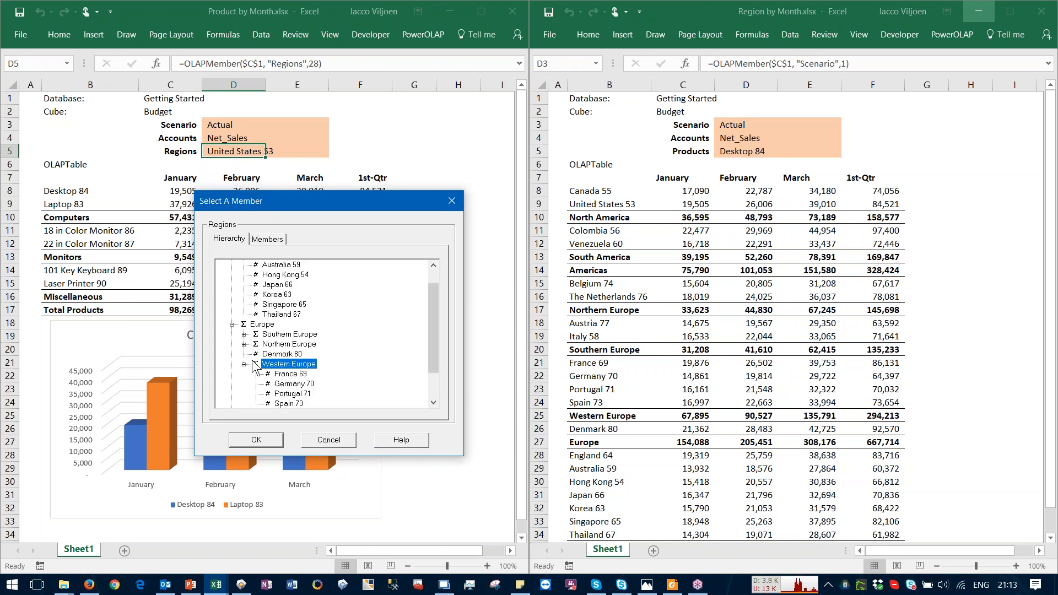
pyautogui.scroll(1, 291, 344)
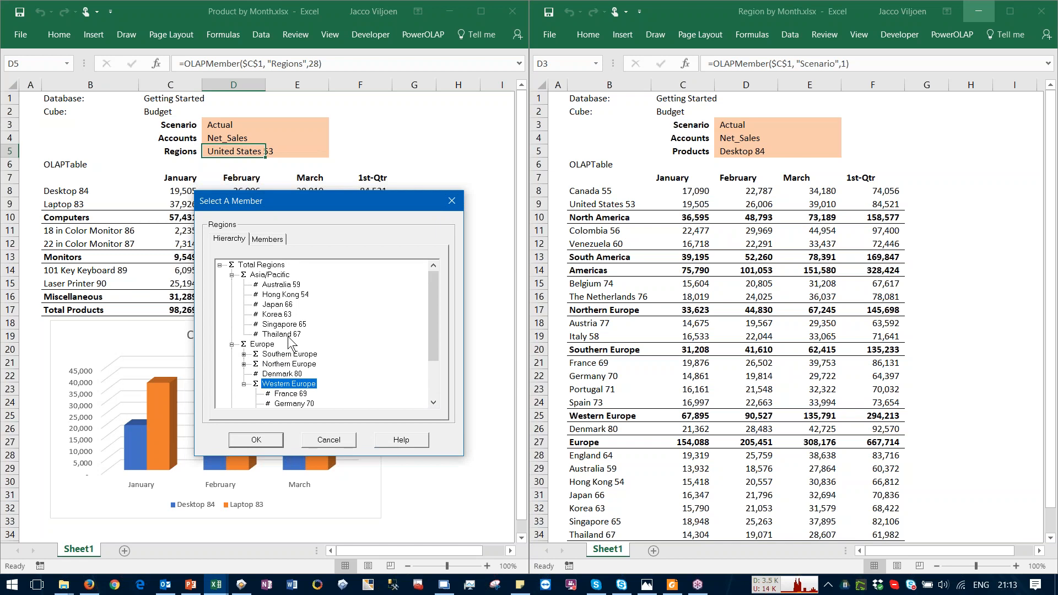
pyautogui.click(275, 285)
pyautogui.click(260, 275)
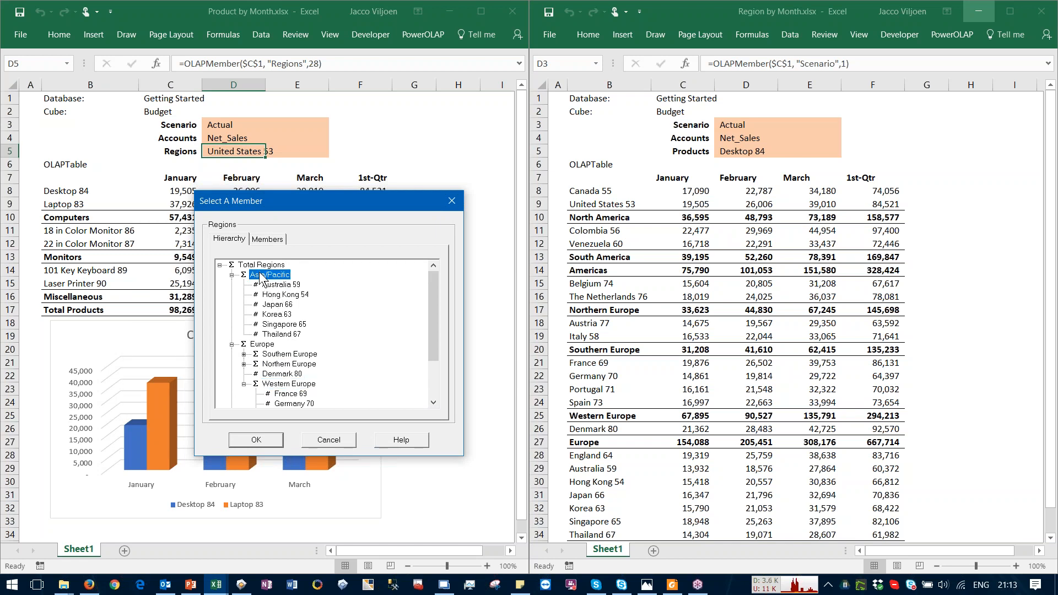
pyautogui.click(283, 287)
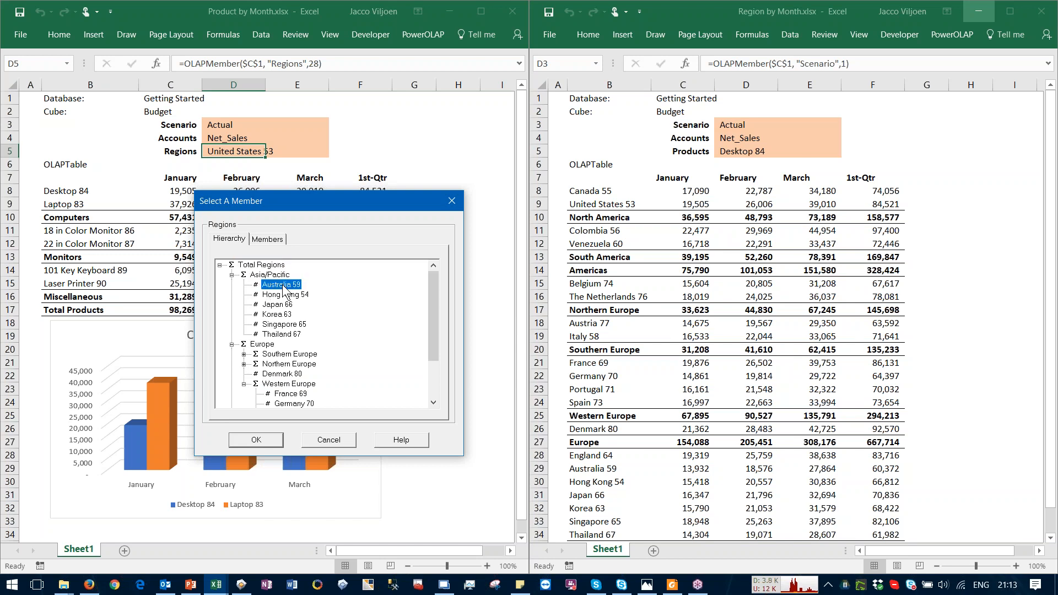
pyautogui.click(255, 439)
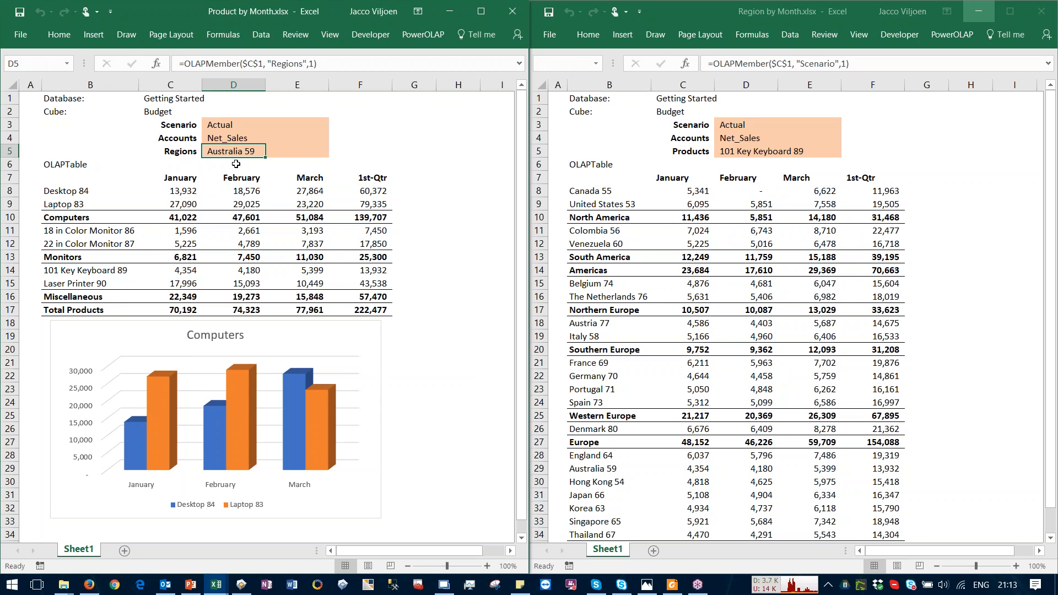
# Compare Australia 59's January figure for 101 Key Keyboard 89 in the Region by Month and Product by Month workbooks
pyautogui.click(657, 320)
pyautogui.scroll(-3, 653, 353)
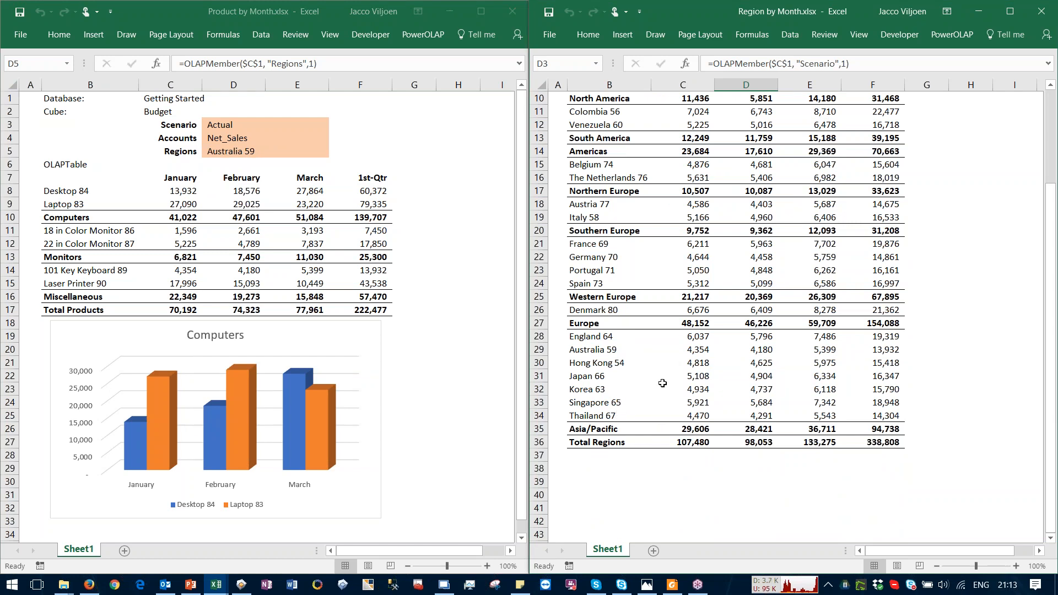
pyautogui.click(696, 354)
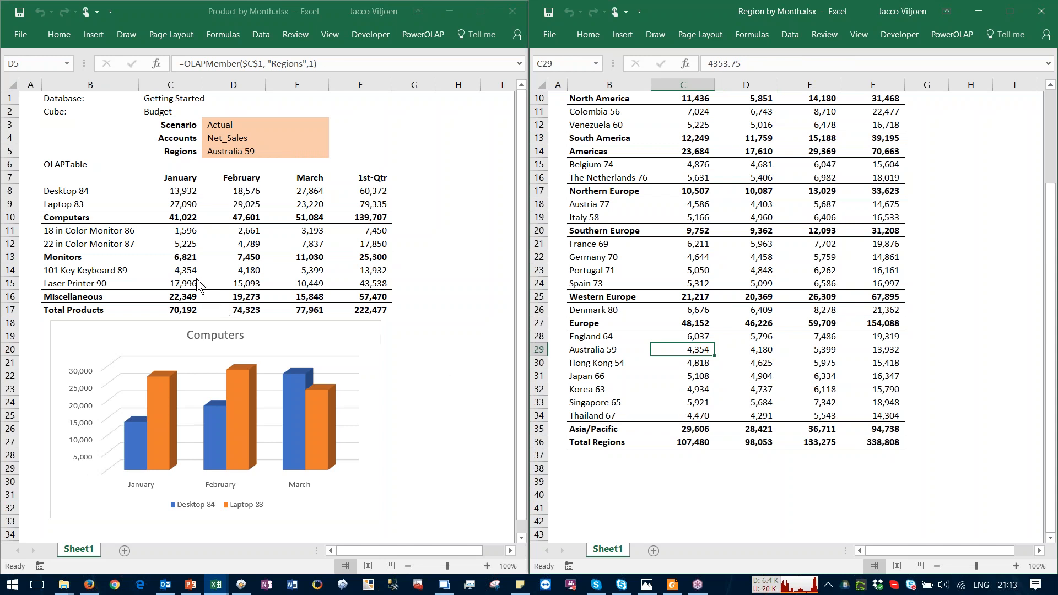
pyautogui.click(179, 271)
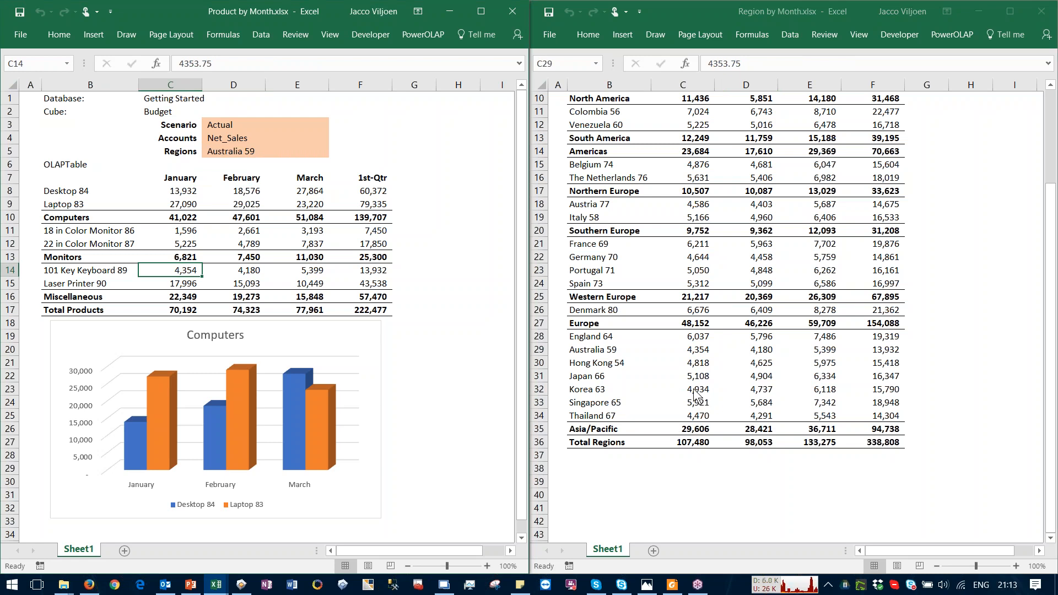
pyautogui.click(693, 355)
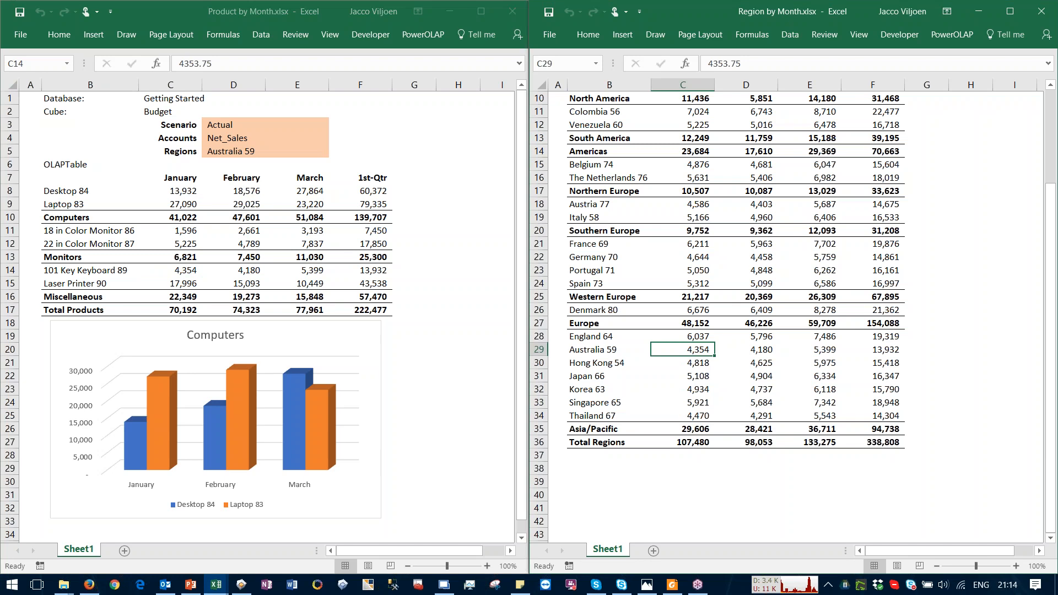
pyautogui.scroll(2, 692, 355)
pyautogui.scroll(1, 699, 331)
pyautogui.click(767, 153)
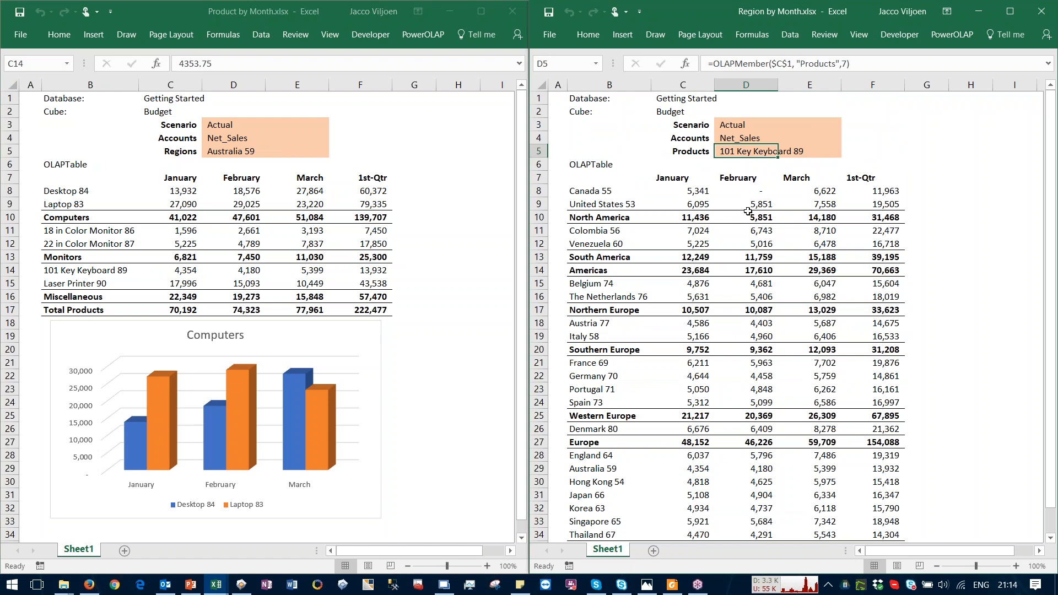
# Set the Accounts member of the Product by Month report to Gross_Margin
pyautogui.click(216, 146)
pyautogui.click(215, 139)
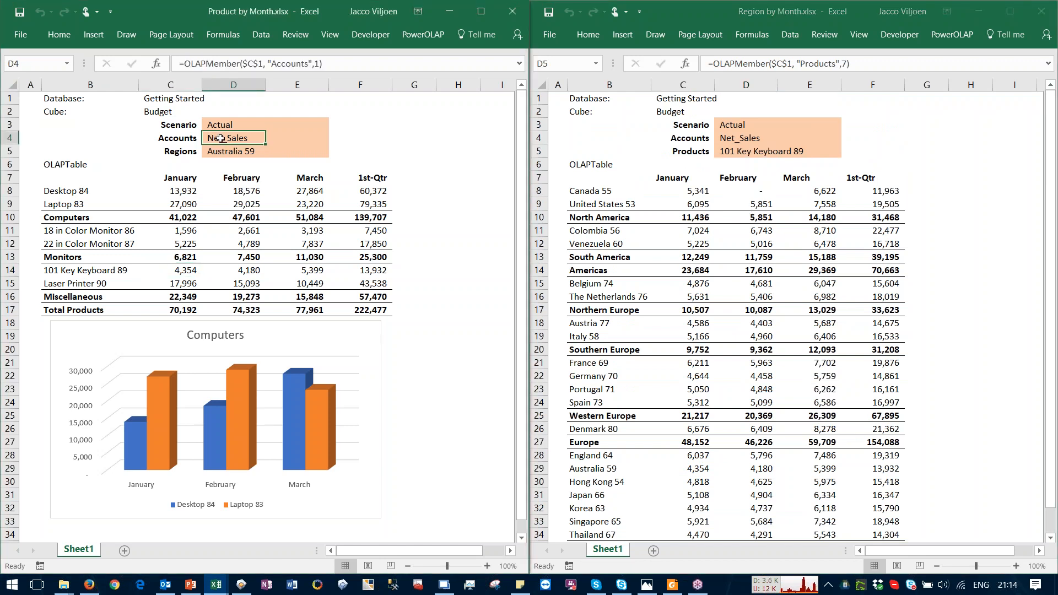
pyautogui.doubleClick(220, 139)
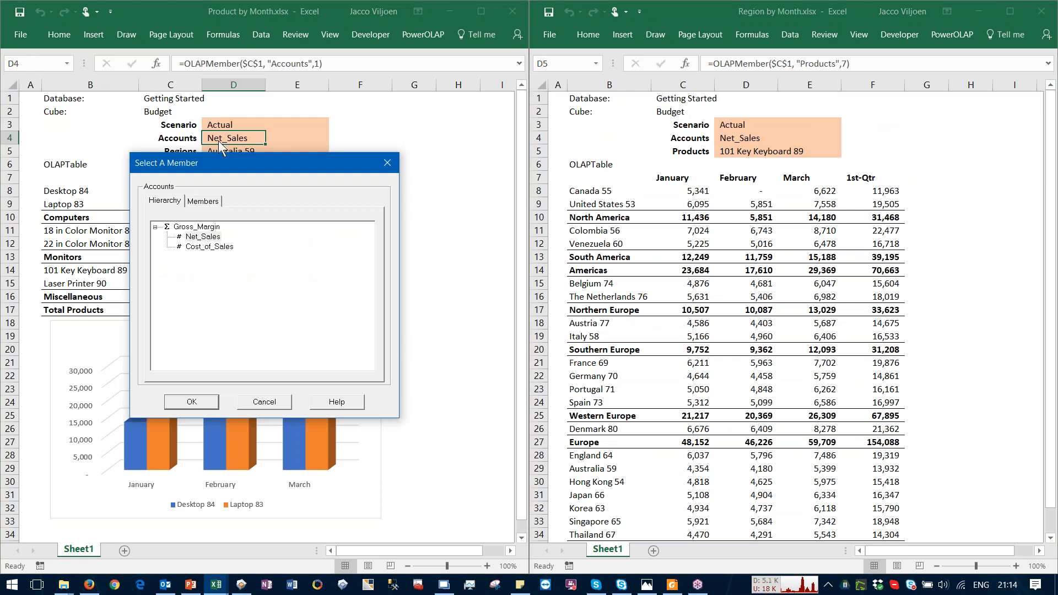
pyautogui.moveTo(200, 165); pyautogui.dragTo(214, 234)
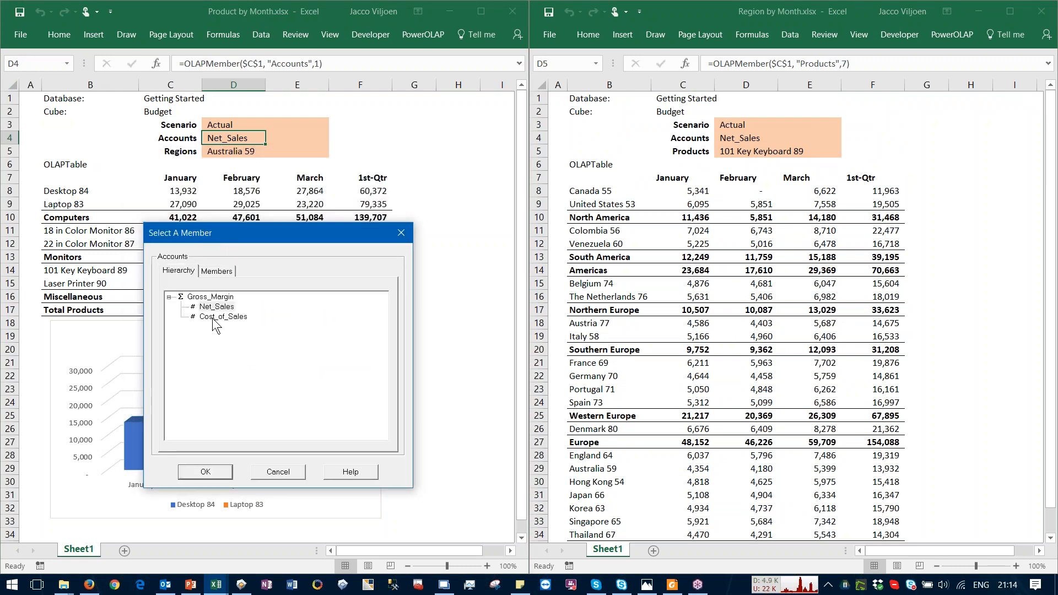
pyautogui.click(209, 297)
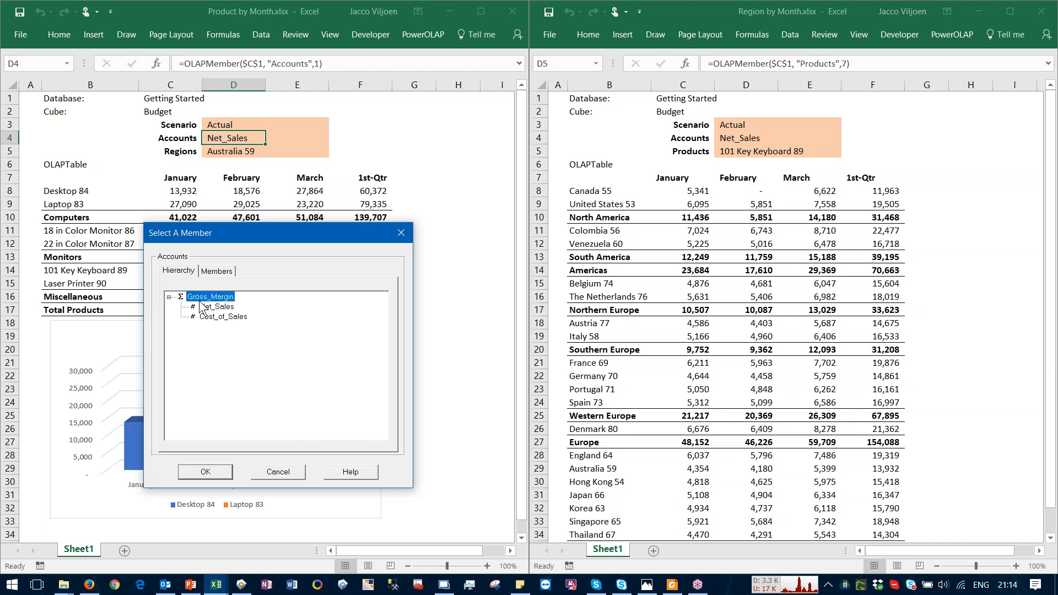
pyautogui.click(206, 471)
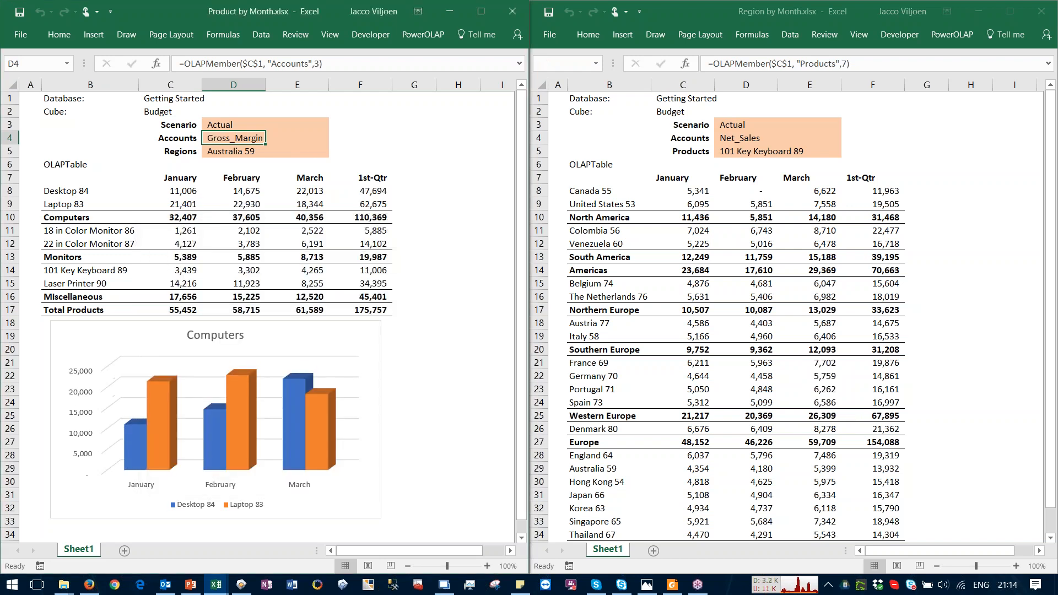
# Switch the Scenario member of the Product by Month report to Budget
pyautogui.doubleClick(215, 124)
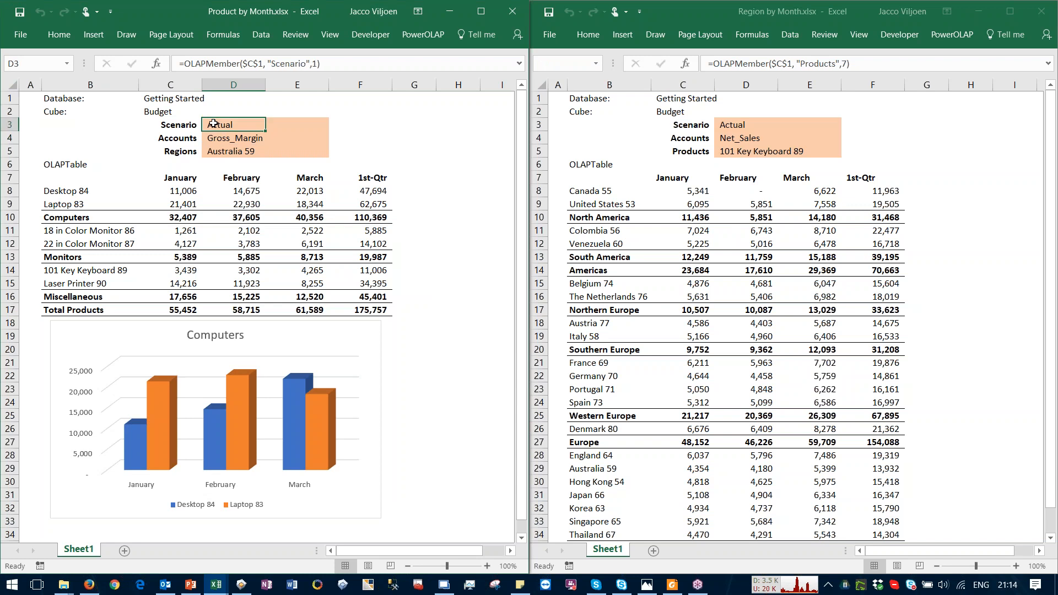
pyautogui.click(194, 246)
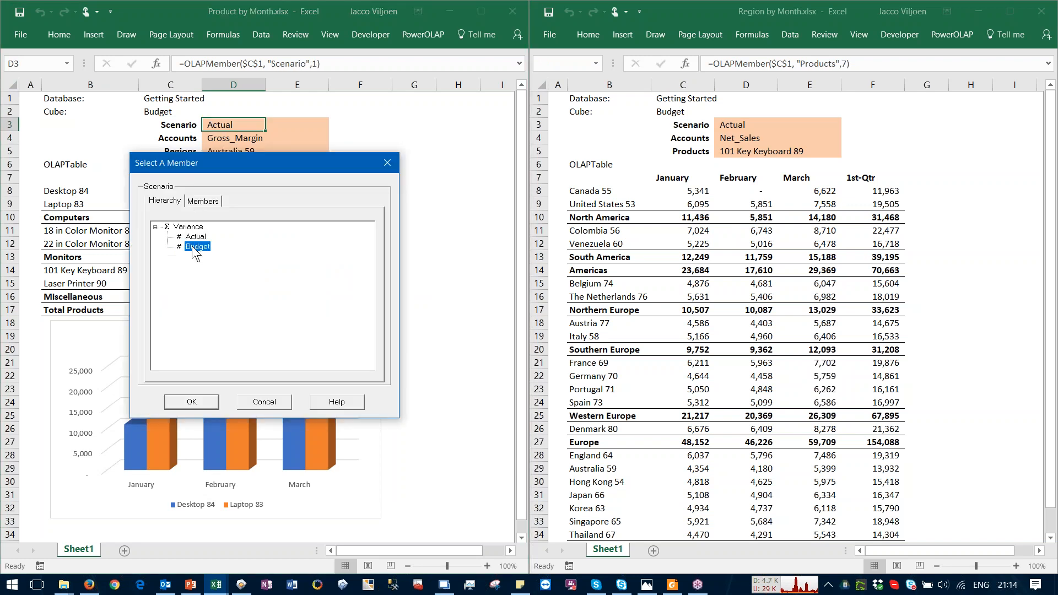
pyautogui.click(192, 401)
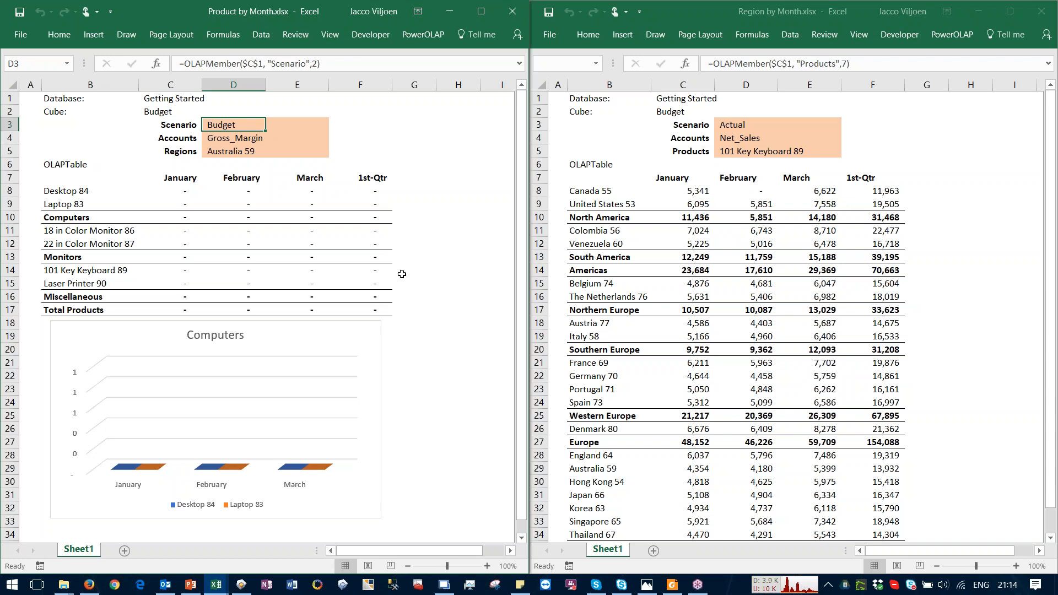
# Set the Product by Month report's Scenario member back to Actual
pyautogui.doubleClick(222, 127)
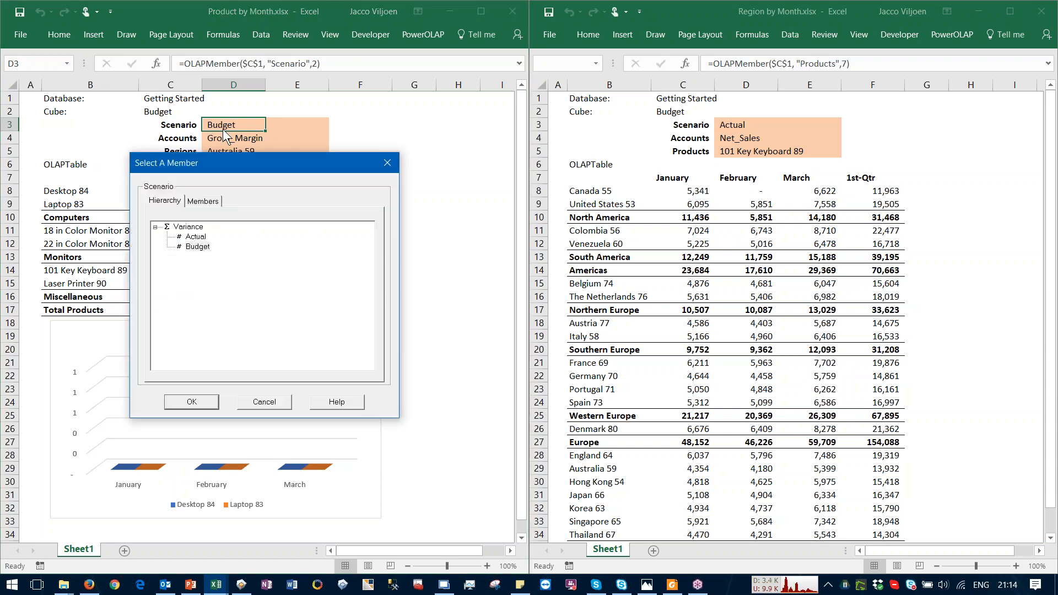
pyautogui.click(196, 236)
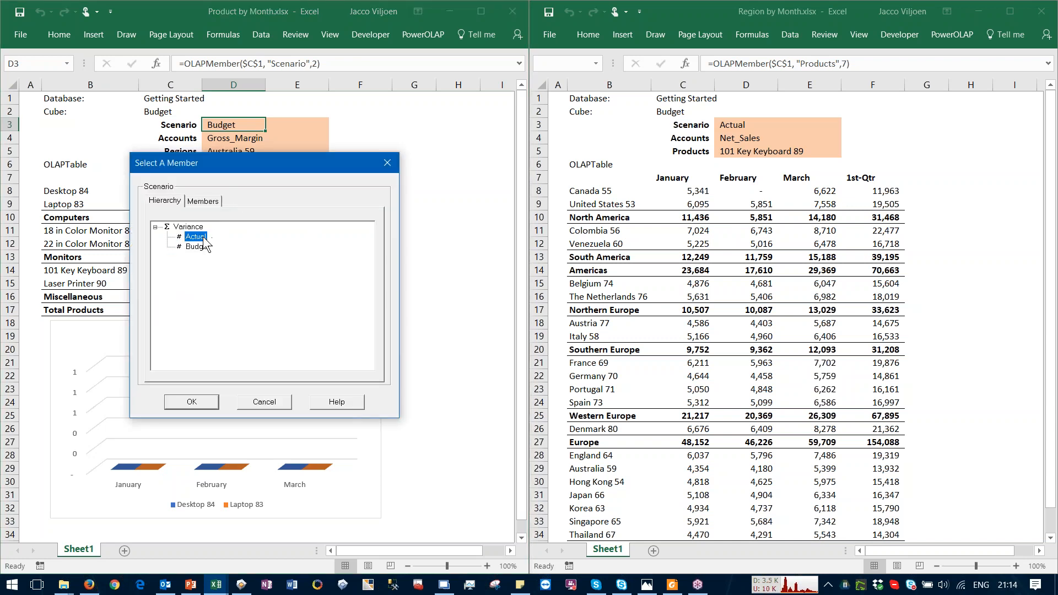
pyautogui.click(183, 402)
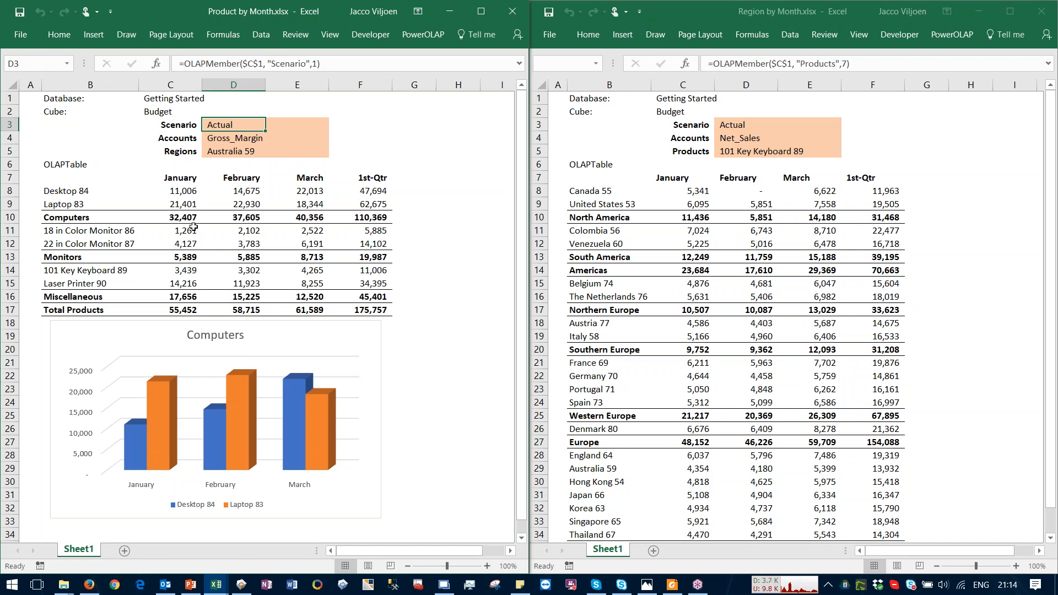
# Examine the Computers chart's source range and the formulas behind the Database and Scenario cells in the Product by Month report
pyautogui.click(131, 334)
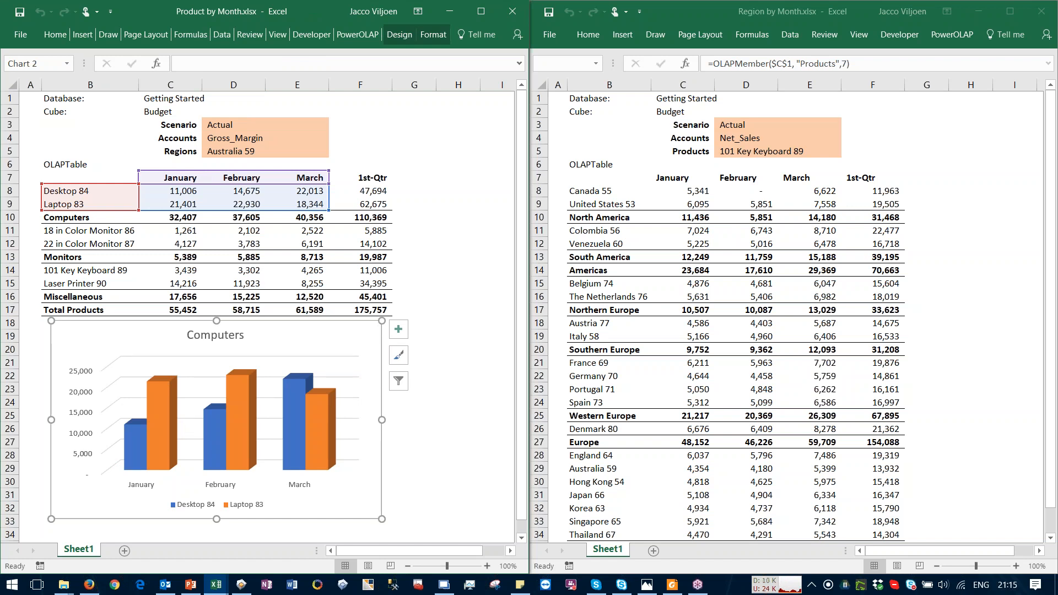
pyautogui.press('Escape')
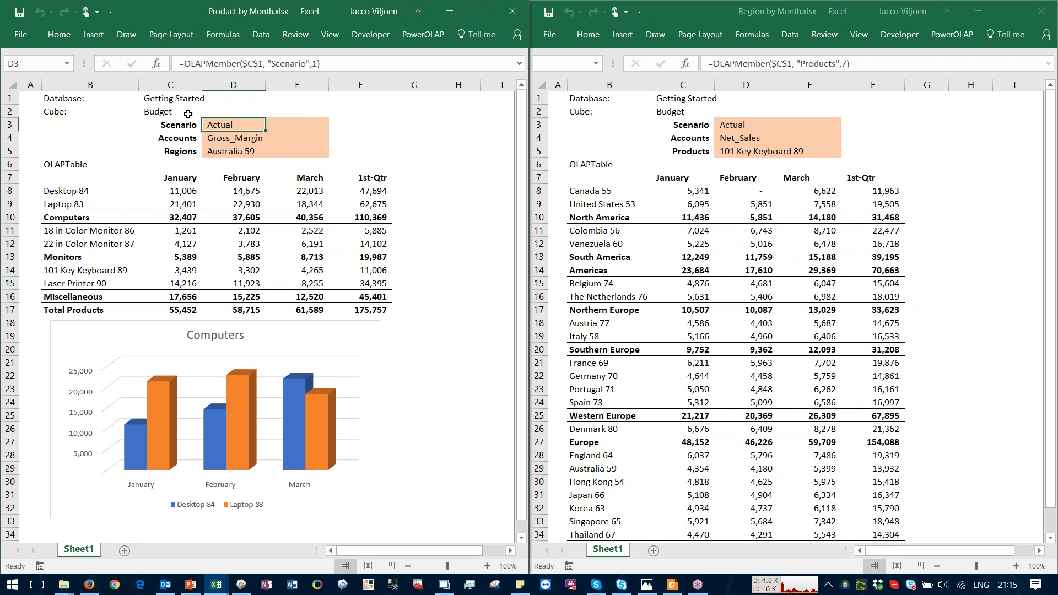
pyautogui.click(161, 101)
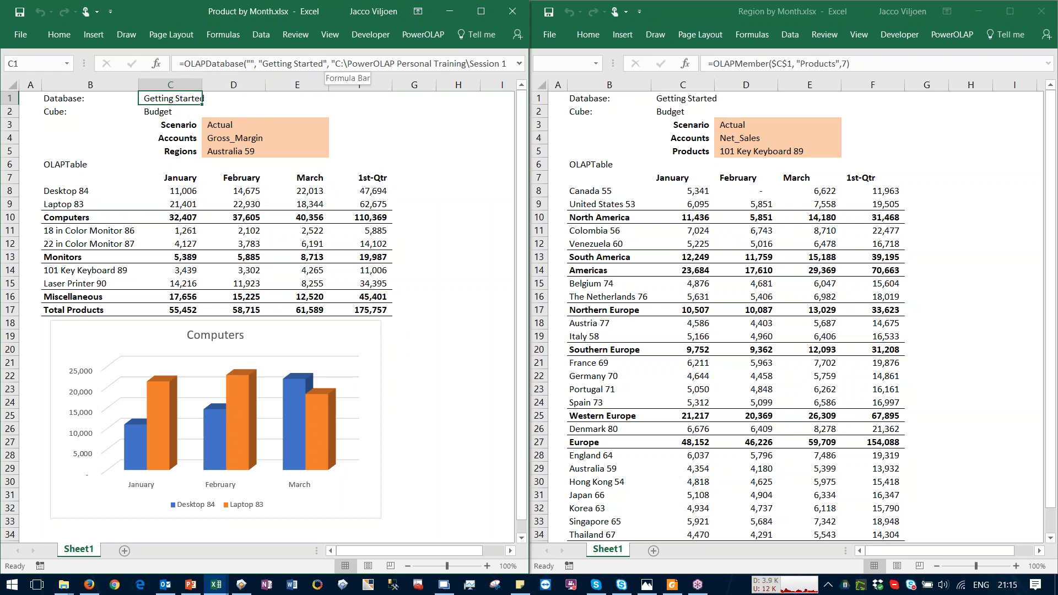
pyautogui.click(438, 141)
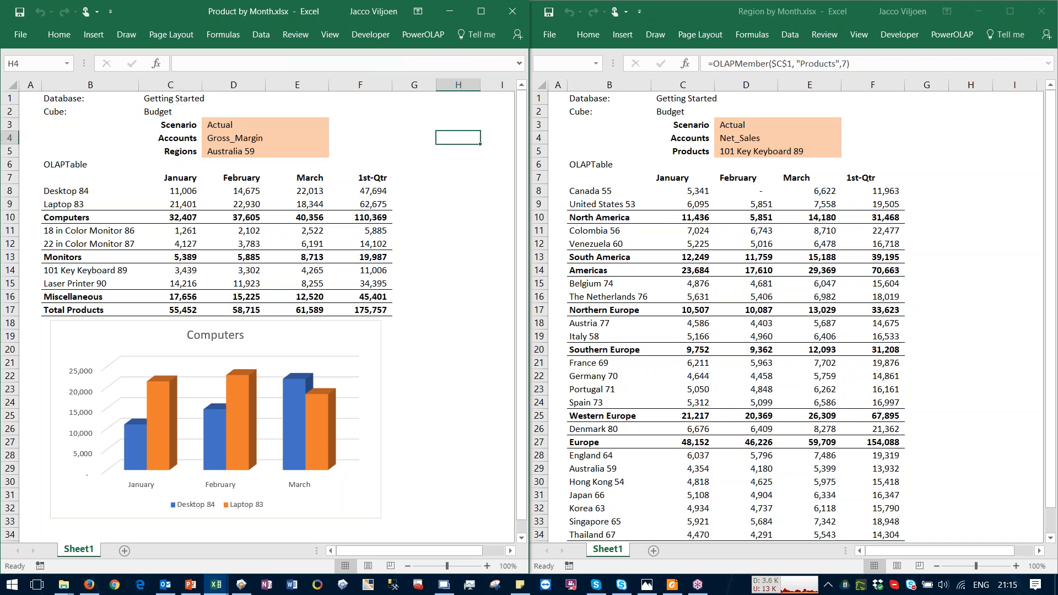
pyautogui.click(220, 129)
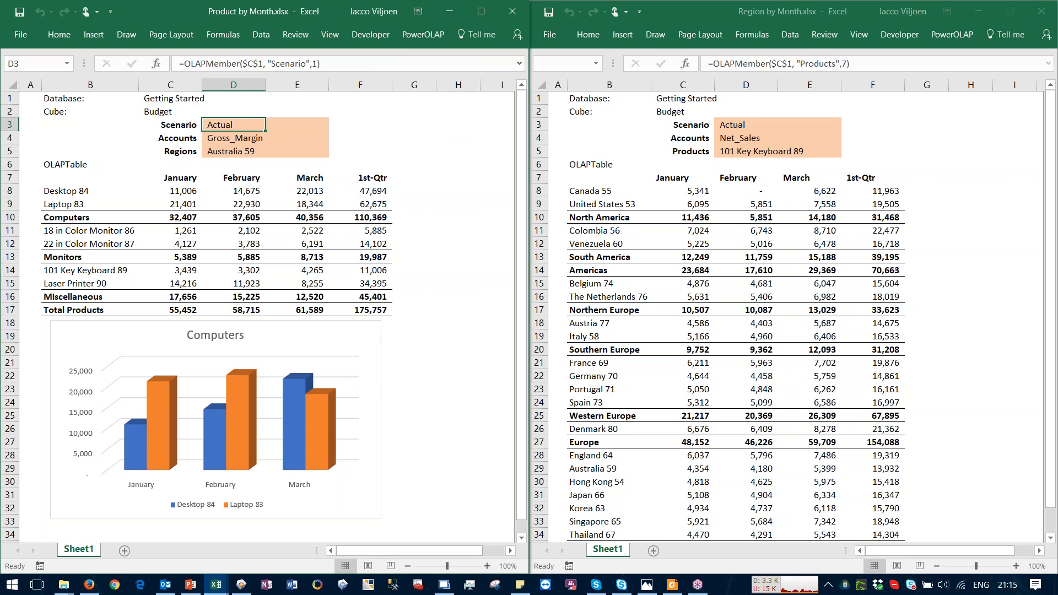
pyautogui.click(377, 130)
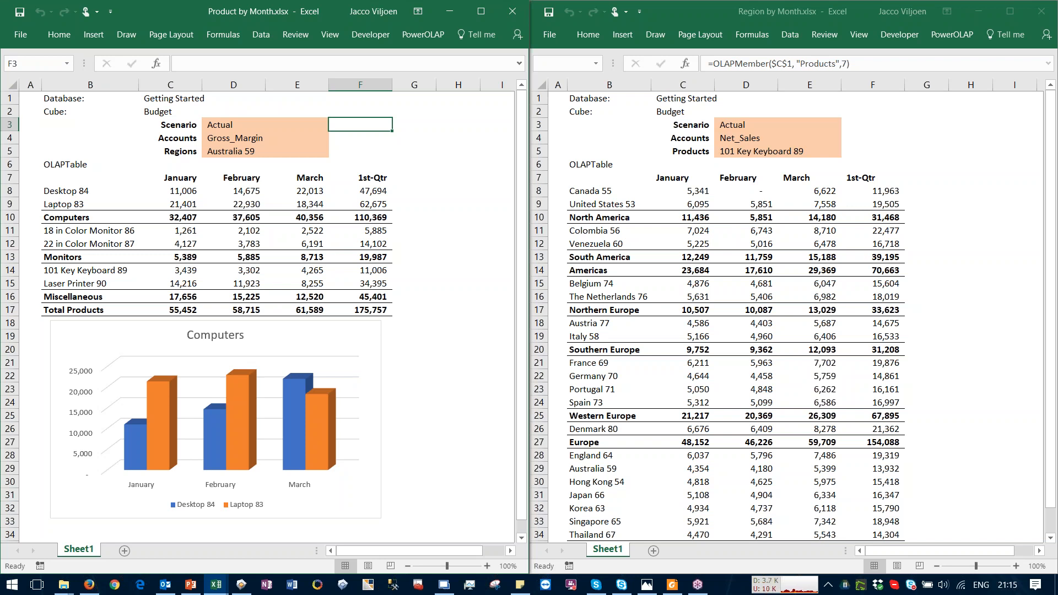
# Inspect the cell references in the OLAPTable formula in B6 without changing it
pyautogui.click(65, 166)
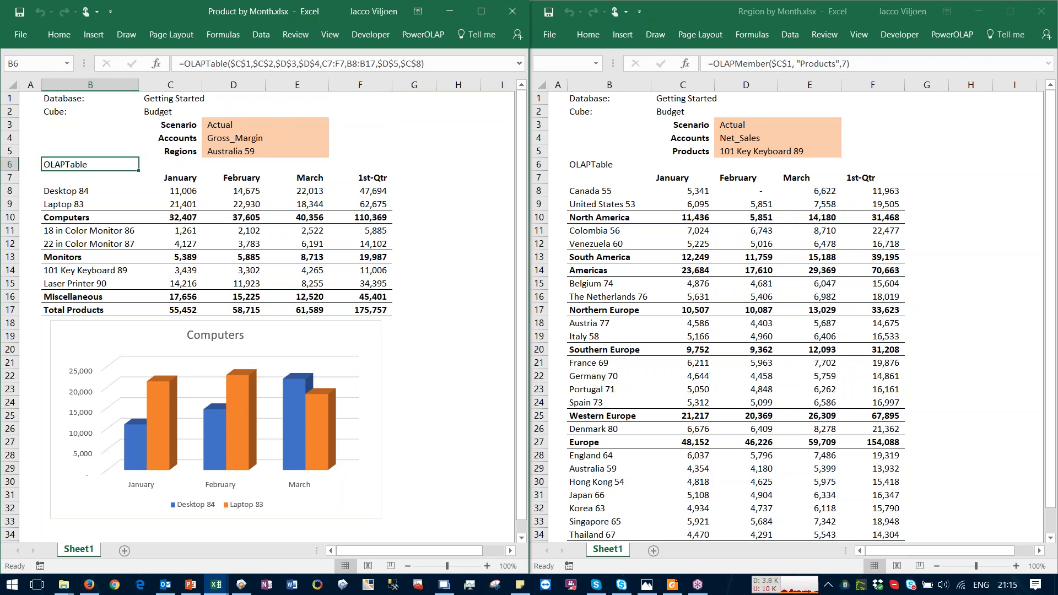
pyautogui.click(438, 70)
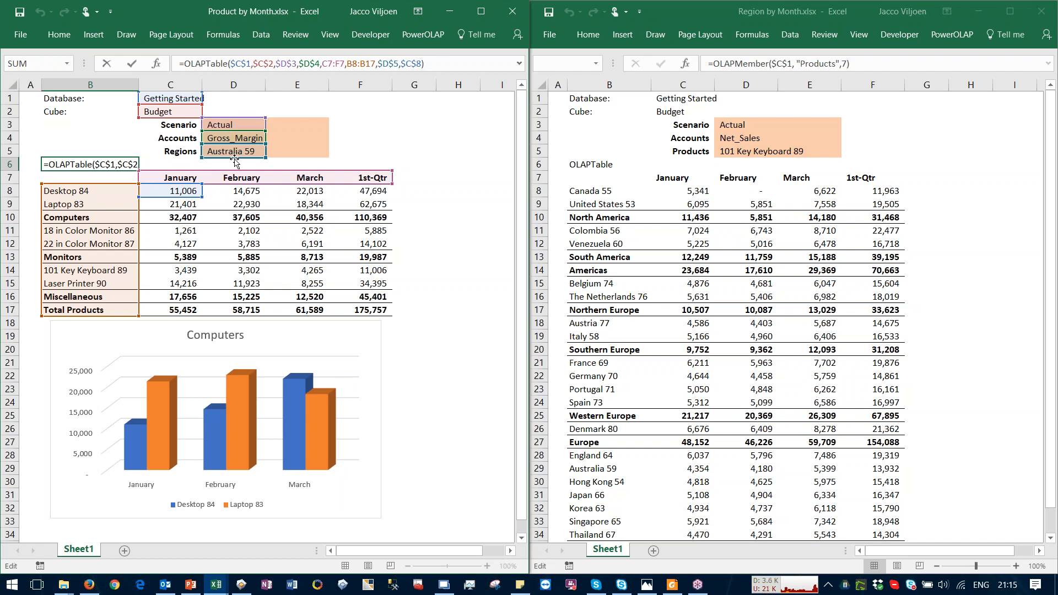
pyautogui.hotkey('ctrl', 'Return')
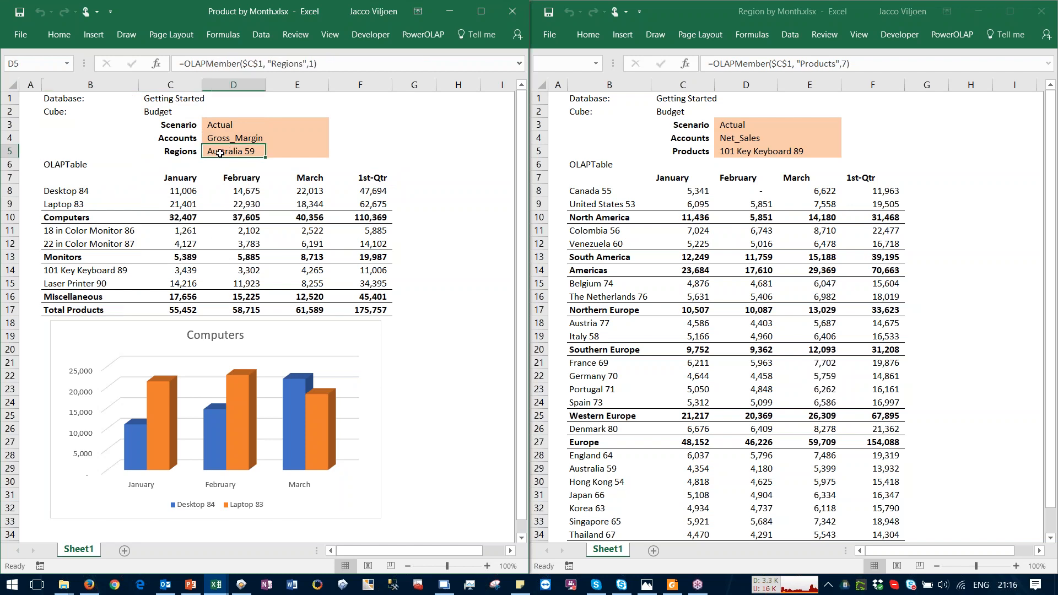
# Review the available Regions, Accounts and Scenario members in the Product by Month report without changing any selection
pyautogui.doubleClick(219, 155)
pyautogui.click(204, 202)
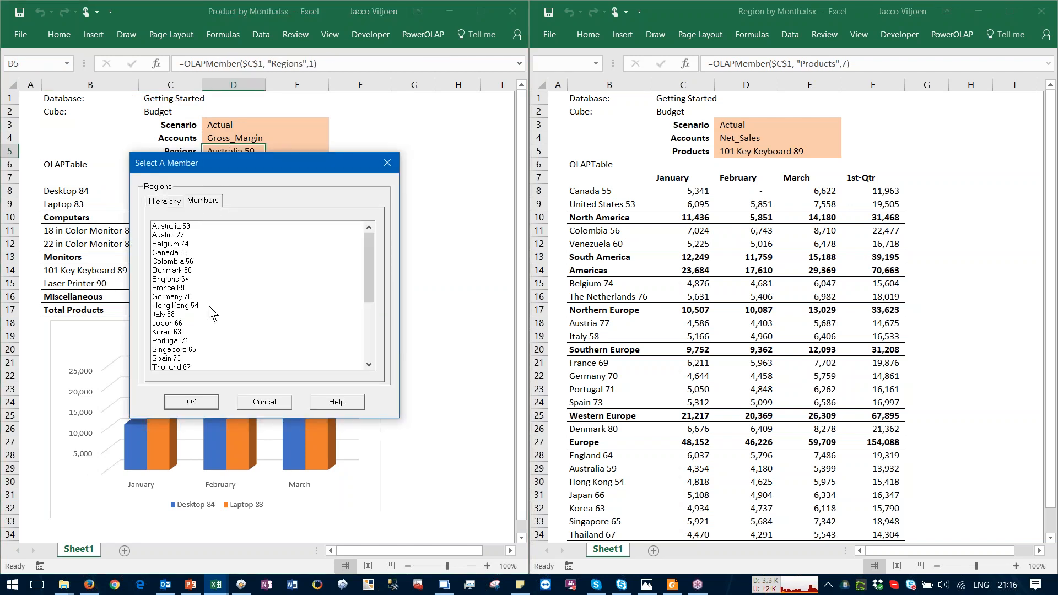
pyautogui.click(203, 397)
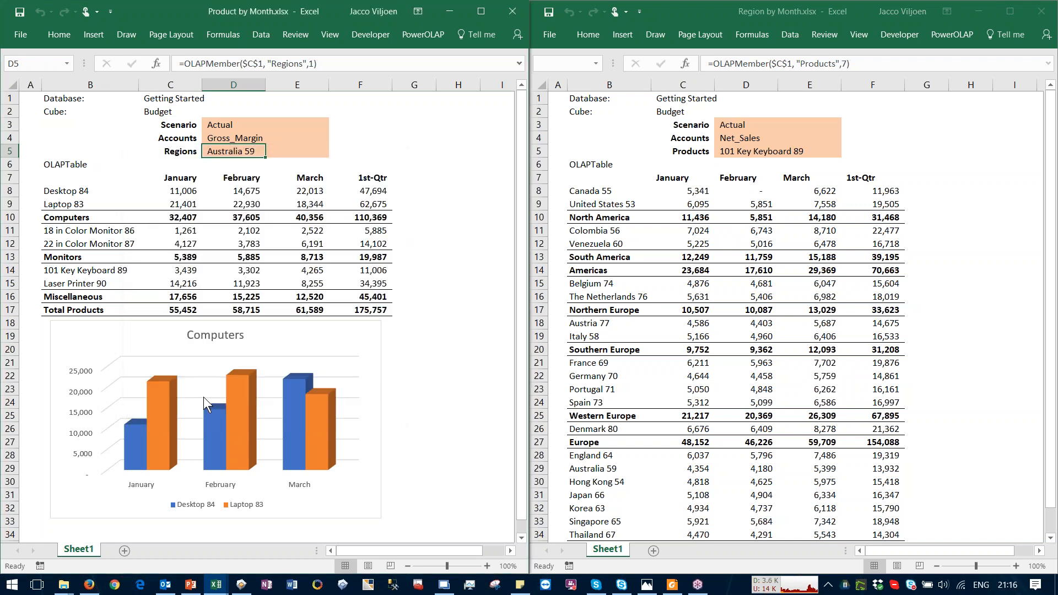
pyautogui.doubleClick(231, 139)
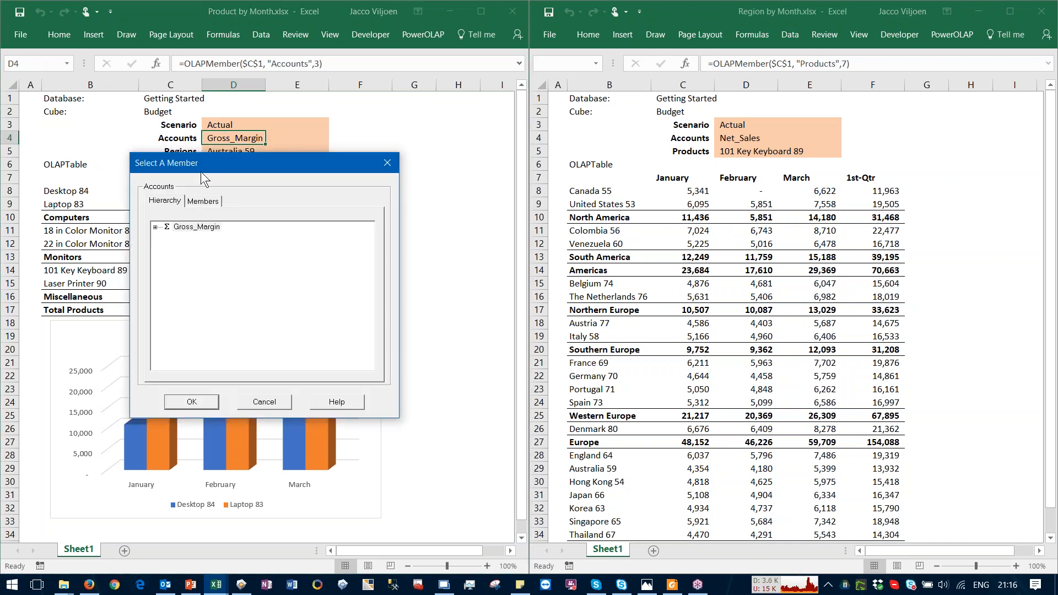
pyautogui.click(154, 227)
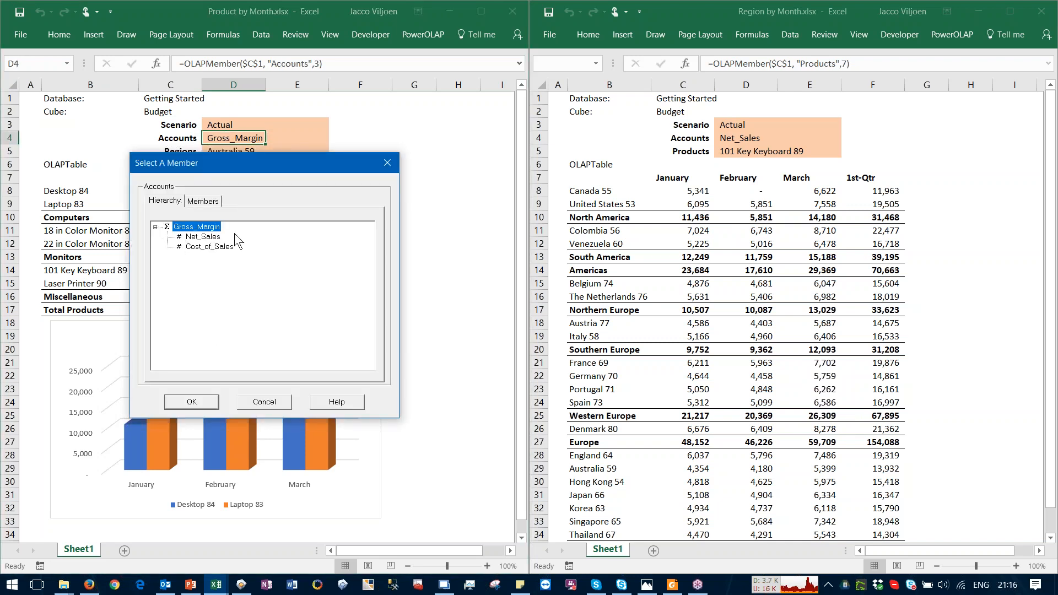
pyautogui.click(268, 402)
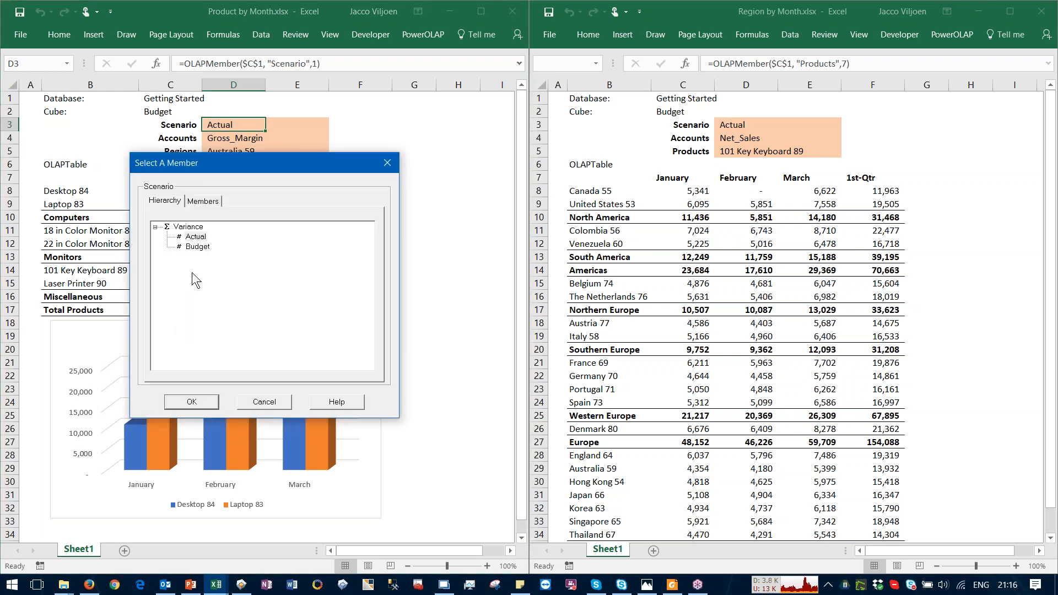
pyautogui.click(254, 401)
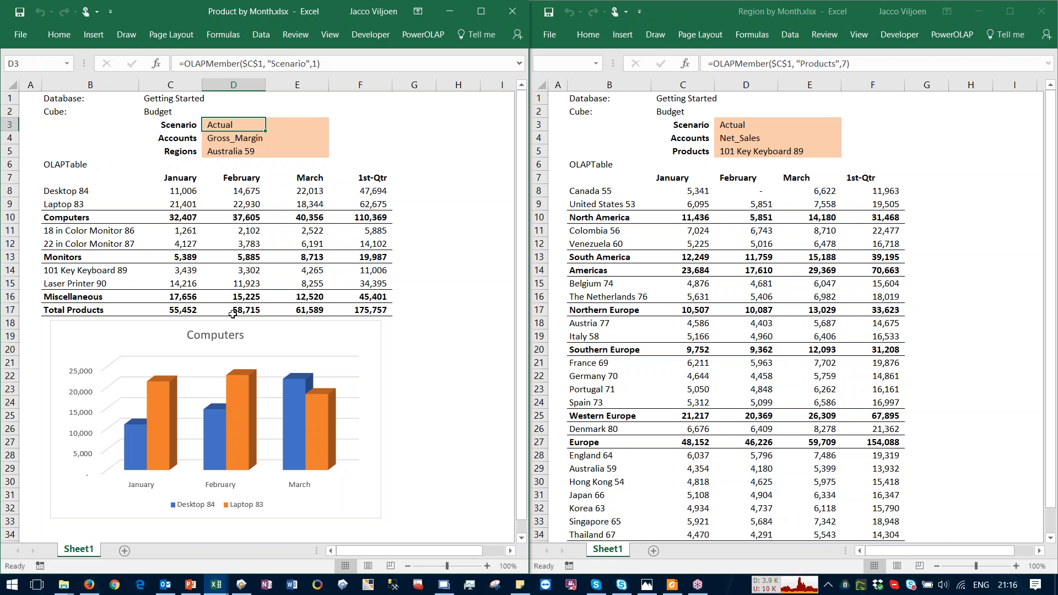
# Add two blank worksheets to the Product by Month workbook and return to Sheet1
pyautogui.click(125, 552)
pyautogui.click(169, 551)
pyautogui.click(79, 549)
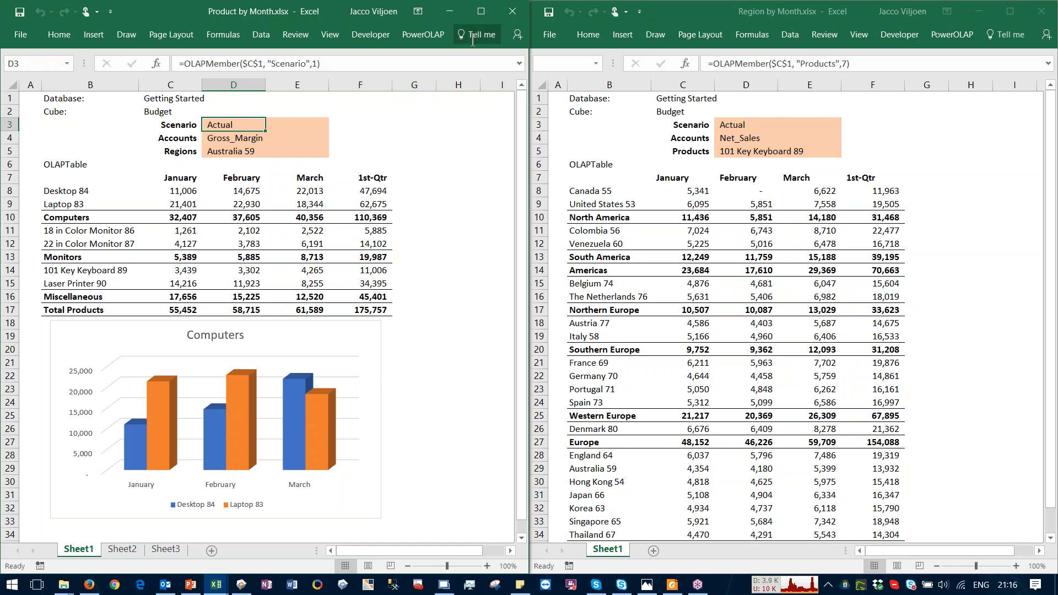
# Close the Product by Month and Region by Month workbooks without saving their changes
pyautogui.click(512, 11)
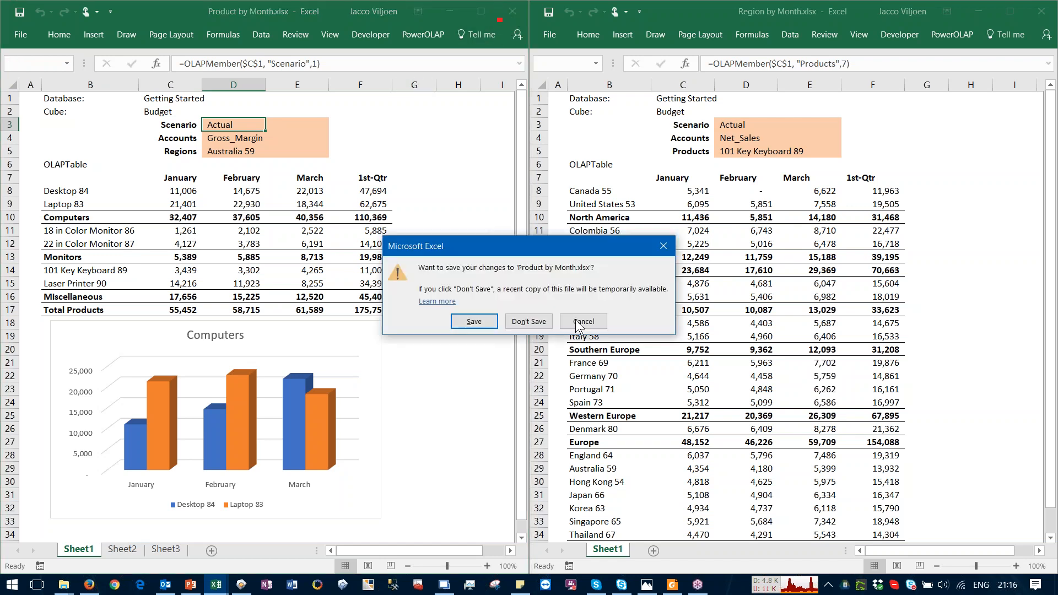
pyautogui.click(541, 325)
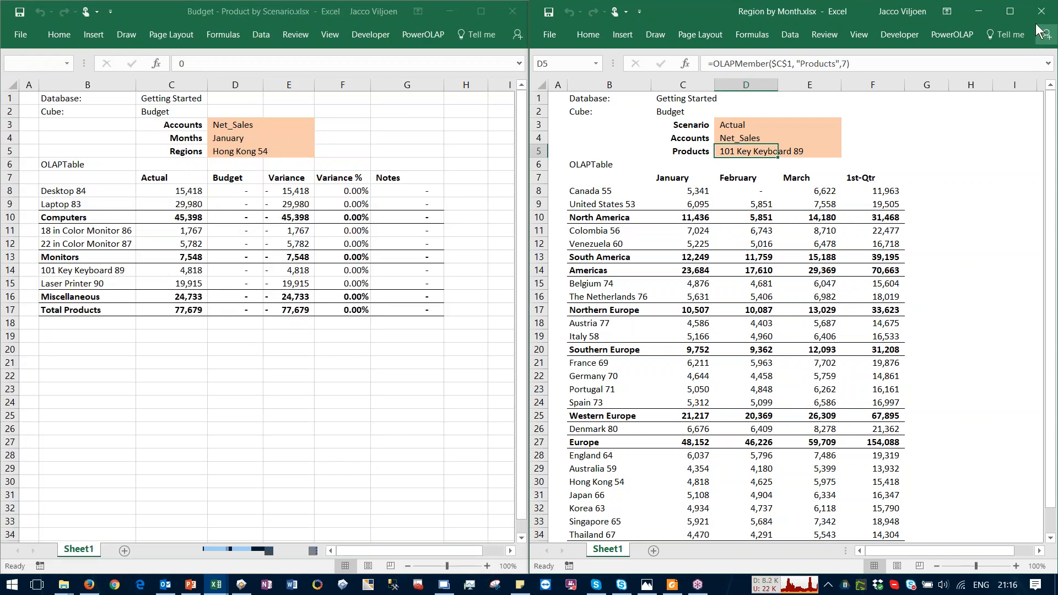
pyautogui.click(1040, 11)
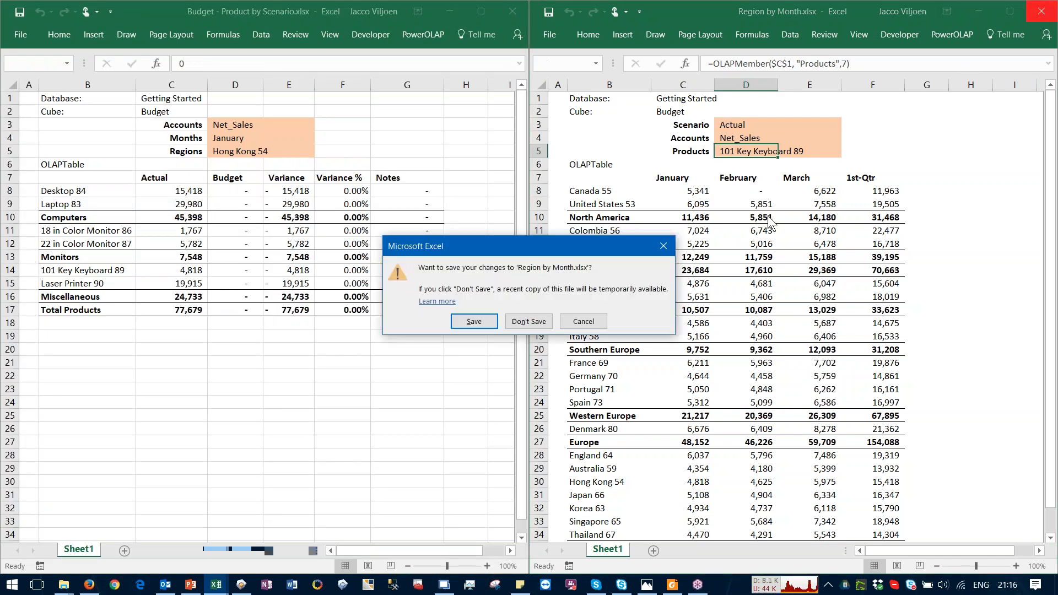
pyautogui.click(523, 322)
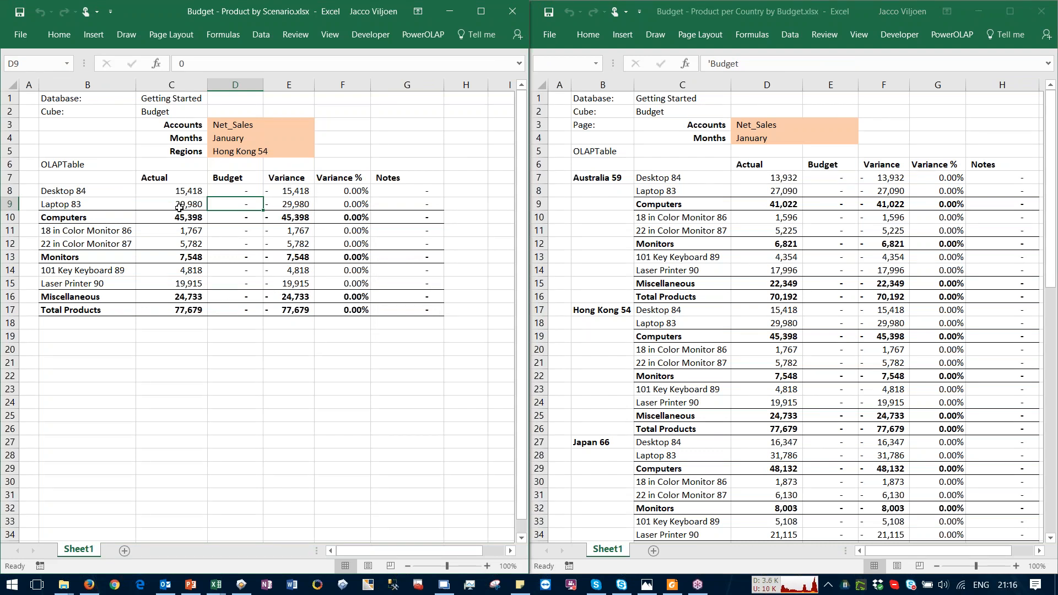
# Compare the Regions selection in Budget - Product by Scenario with the region blocks in Budget - Product per Country by Budget
pyautogui.click(221, 156)
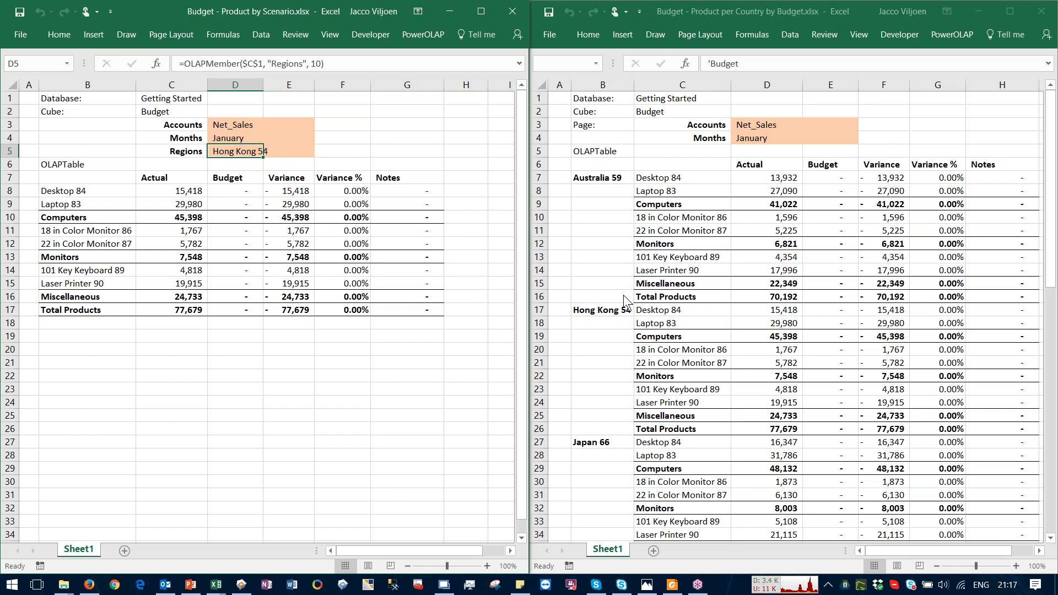
pyautogui.click(650, 295)
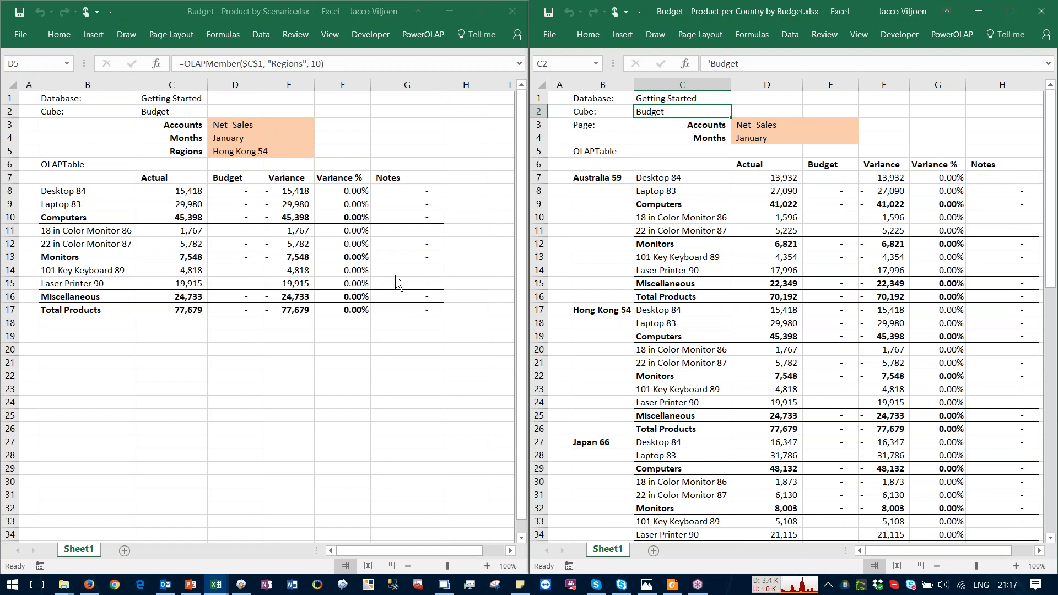
pyautogui.click(330, 353)
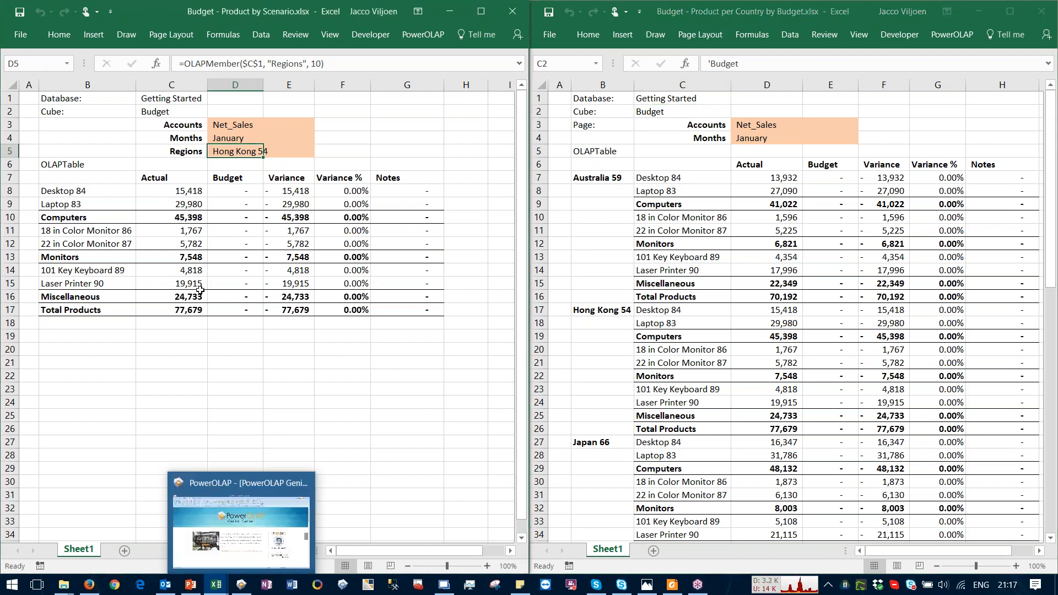
# Switch to PowerOLAP, close the Genius Center page and create a new maximized slice of the Budget cube
pyautogui.click(241, 583)
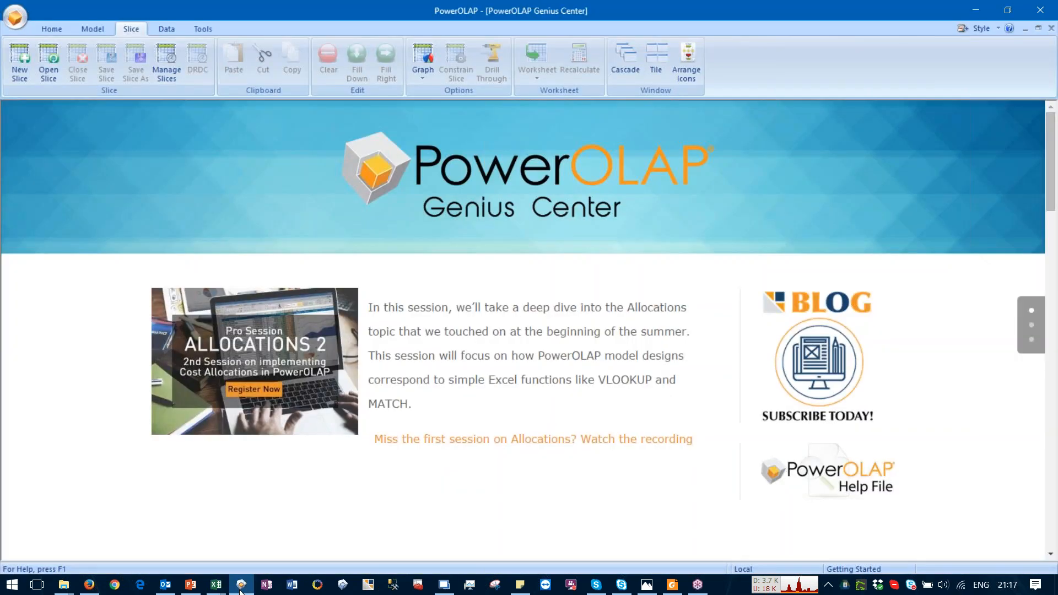
pyautogui.click(1050, 28)
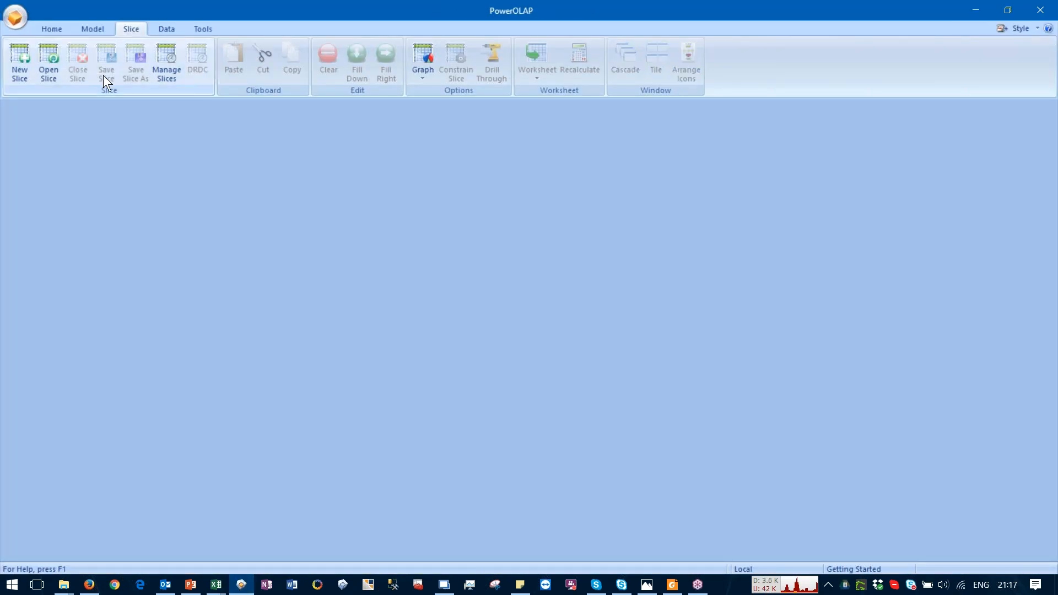
pyautogui.click(14, 54)
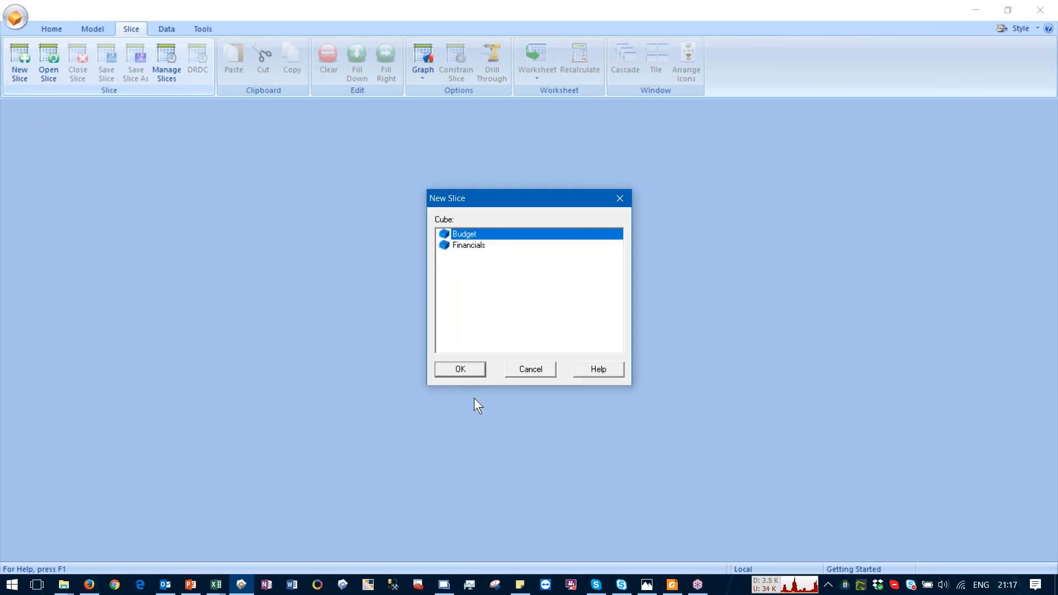
pyautogui.click(464, 372)
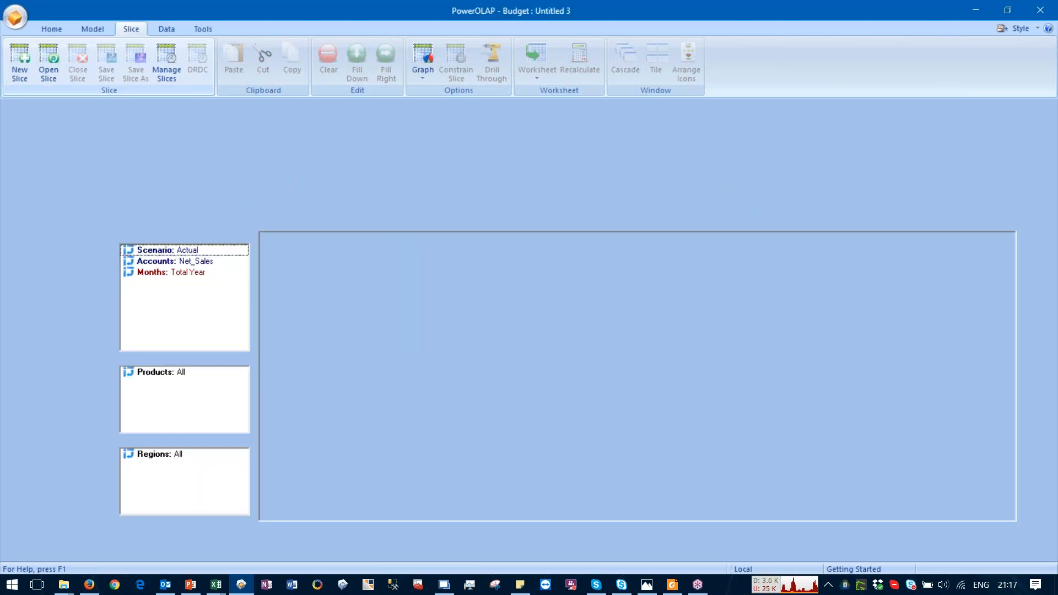
pyautogui.doubleClick(239, 223)
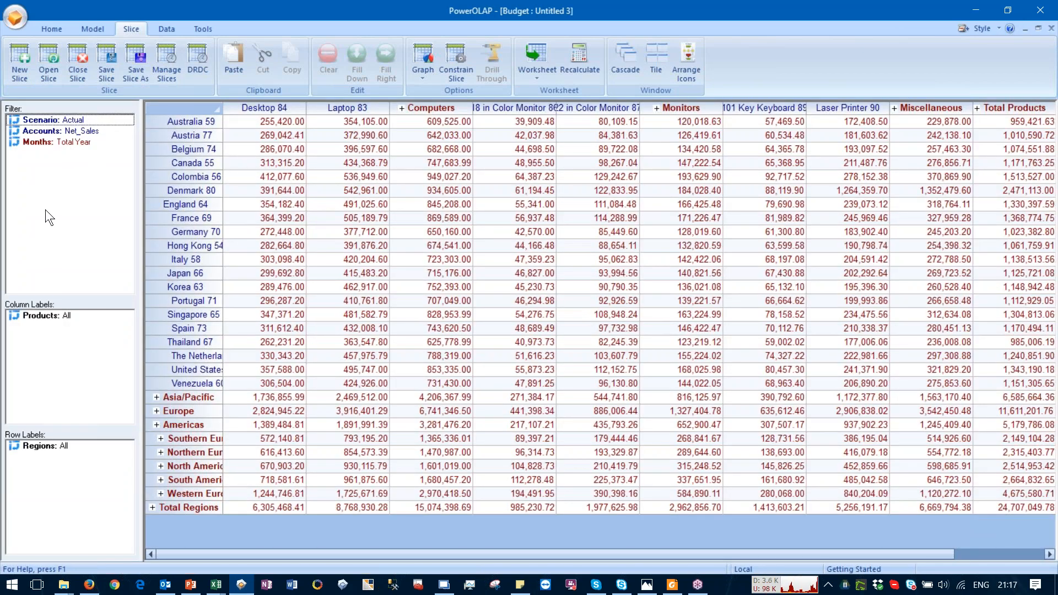
# Arrange the slice with Scenario as columns and Regions and Products as rows, and set the Months filter to January
pyautogui.moveTo(45, 120); pyautogui.dragTo(51, 447)
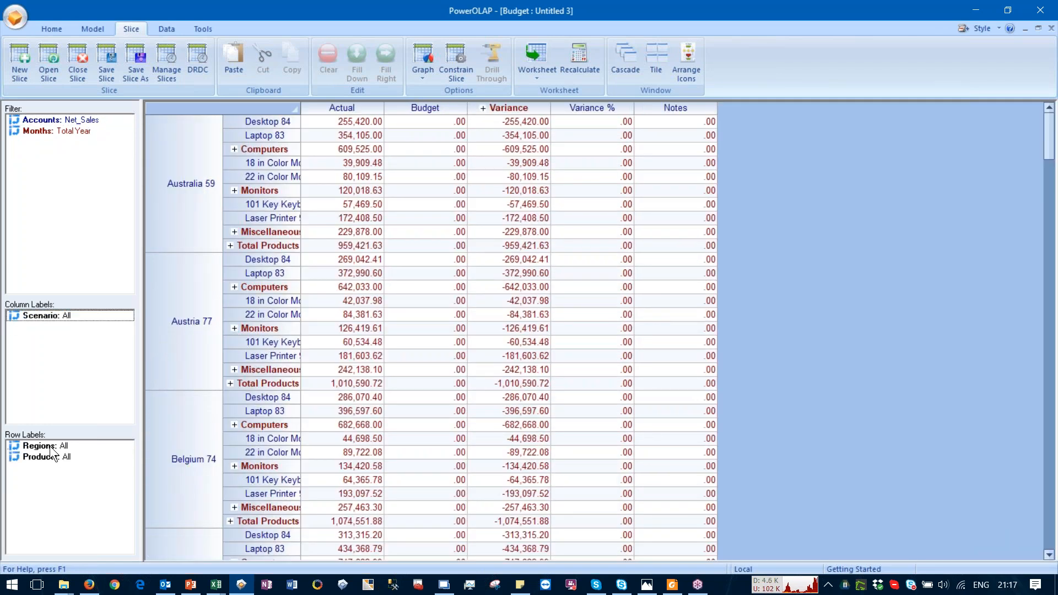
pyautogui.click(51, 130)
pyautogui.doubleClick(50, 131)
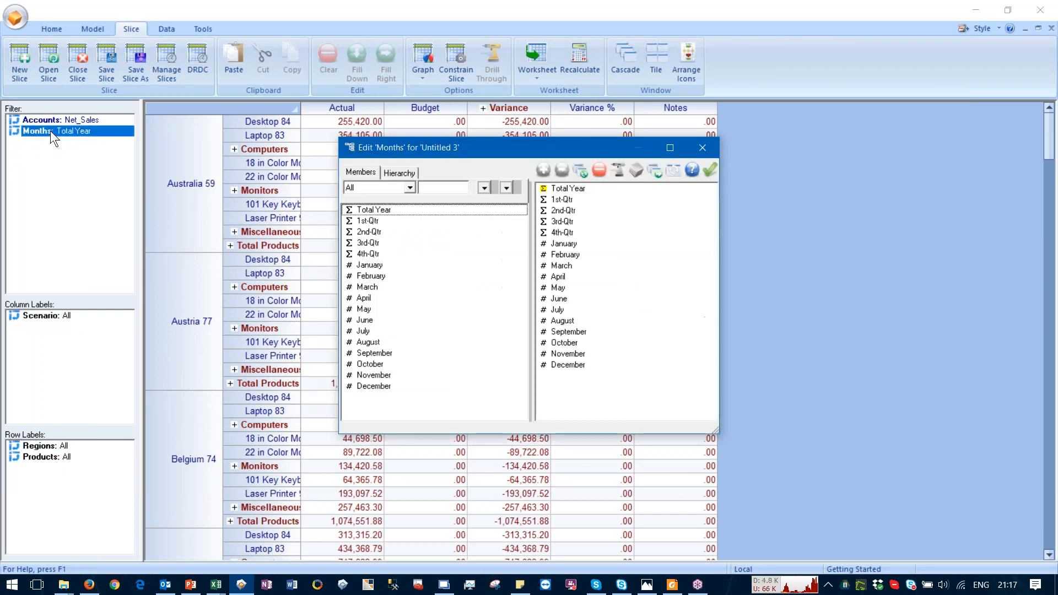
pyautogui.click(548, 244)
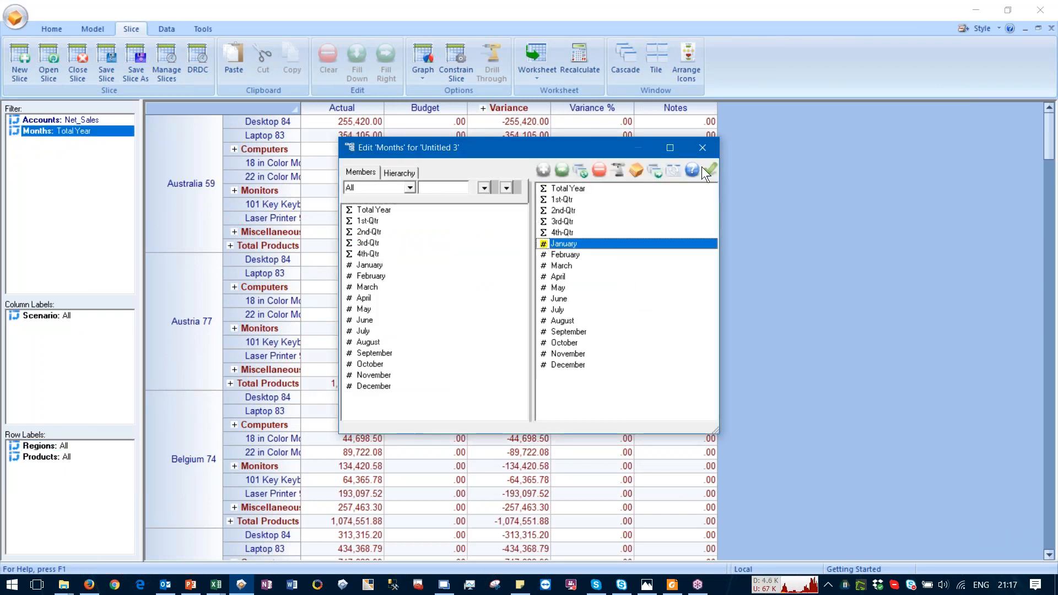
pyautogui.click(708, 168)
pyautogui.click(451, 238)
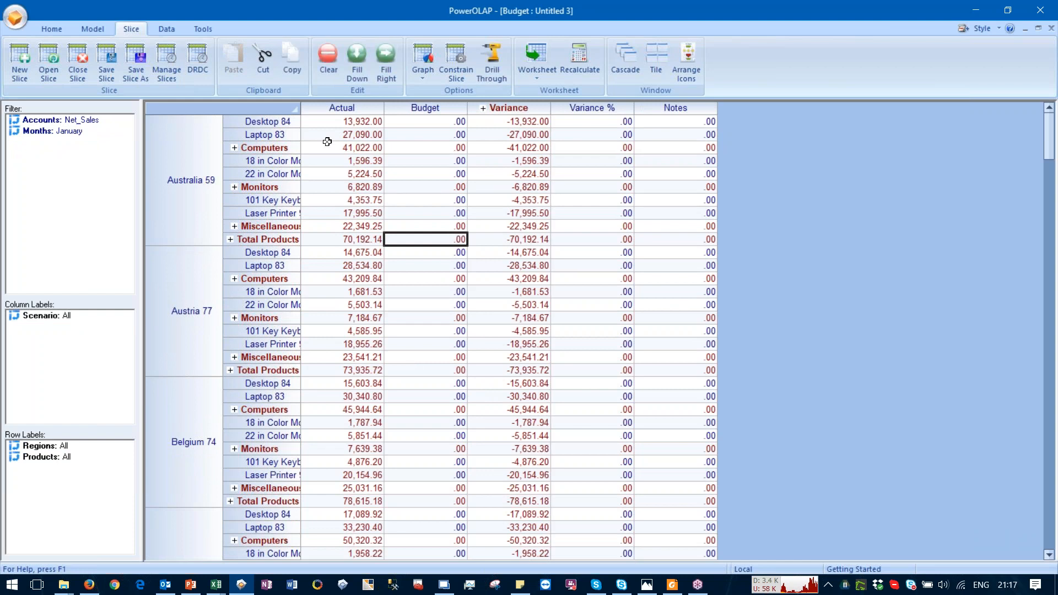
# Return to Excel and enter 160000 as the Desktop 84 Budget value for Hong Kong 54 in Budget - Product by Scenario
pyautogui.click(973, 15)
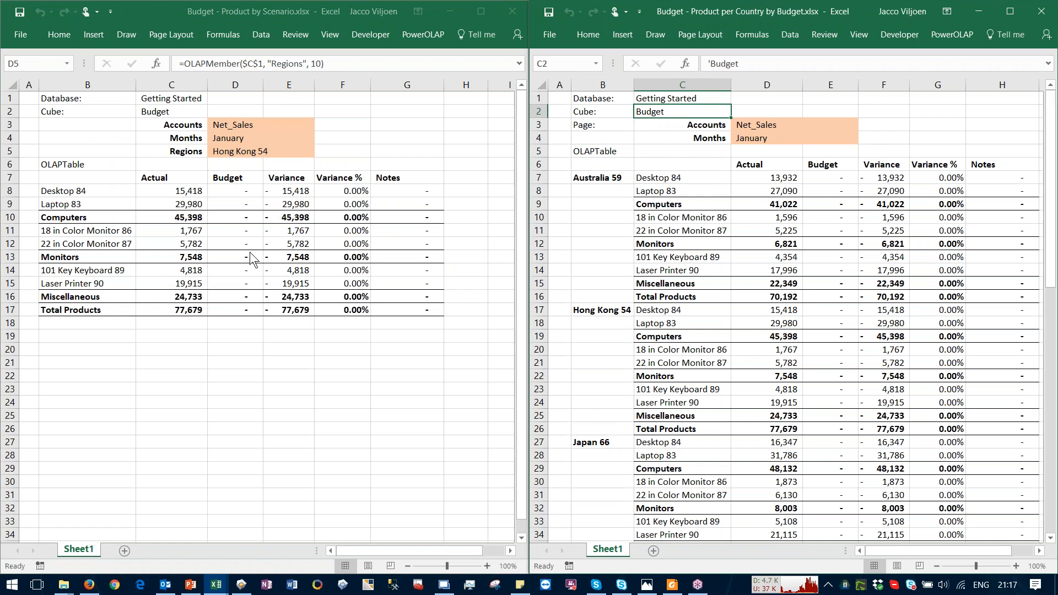
pyautogui.click(237, 216)
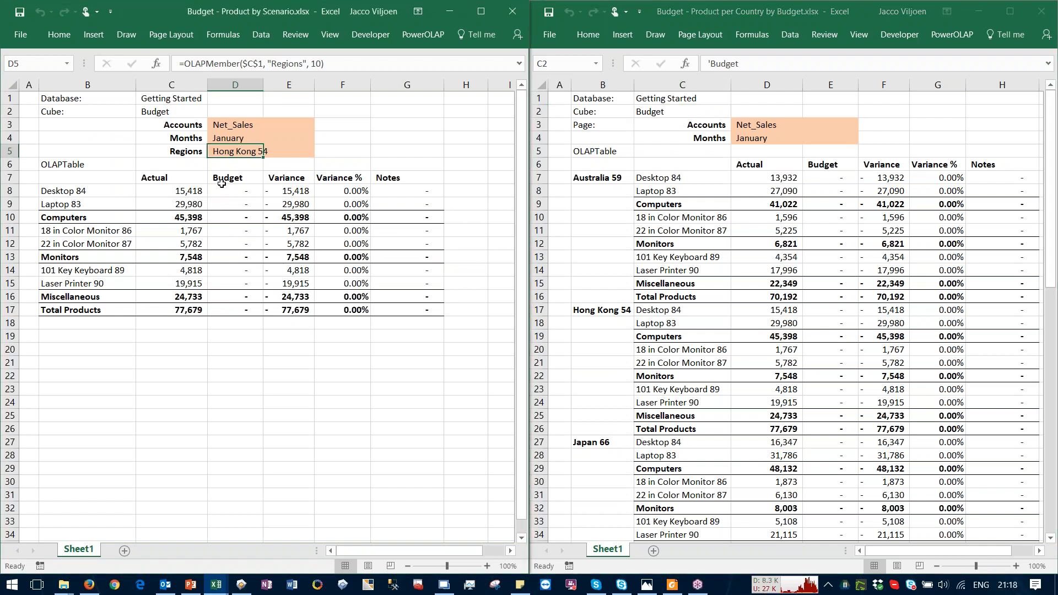
pyautogui.click(238, 191)
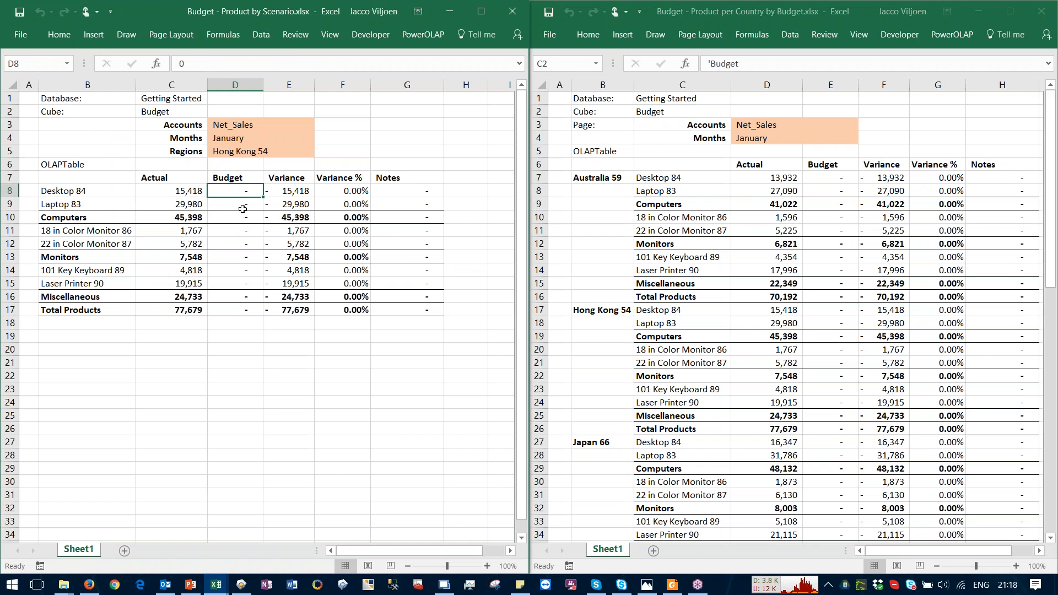
pyautogui.write('16')
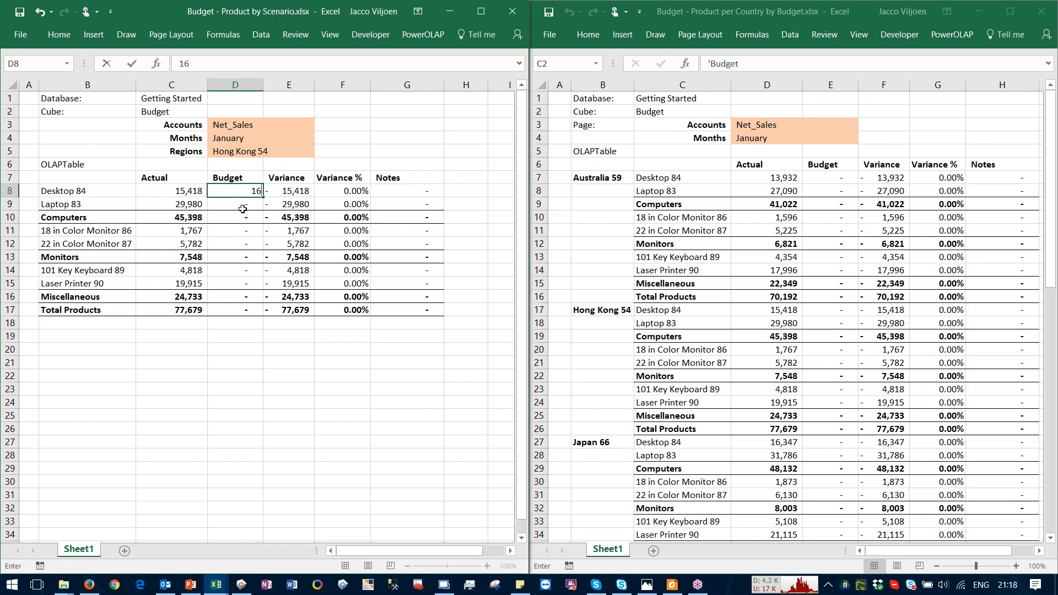
pyautogui.write('0000')
pyautogui.press('Return')
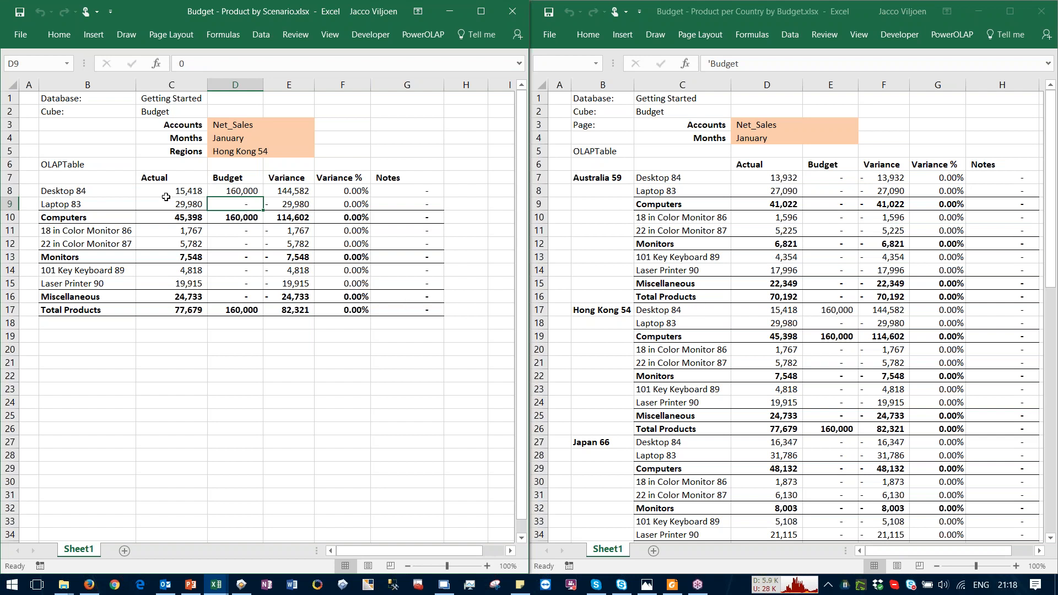
# Check Hong Kong 54's Desktop 84 budget in the per-country workbook, inspect its budget and variance in the PowerOLAP slice, and return to Excel
pyautogui.click(837, 310)
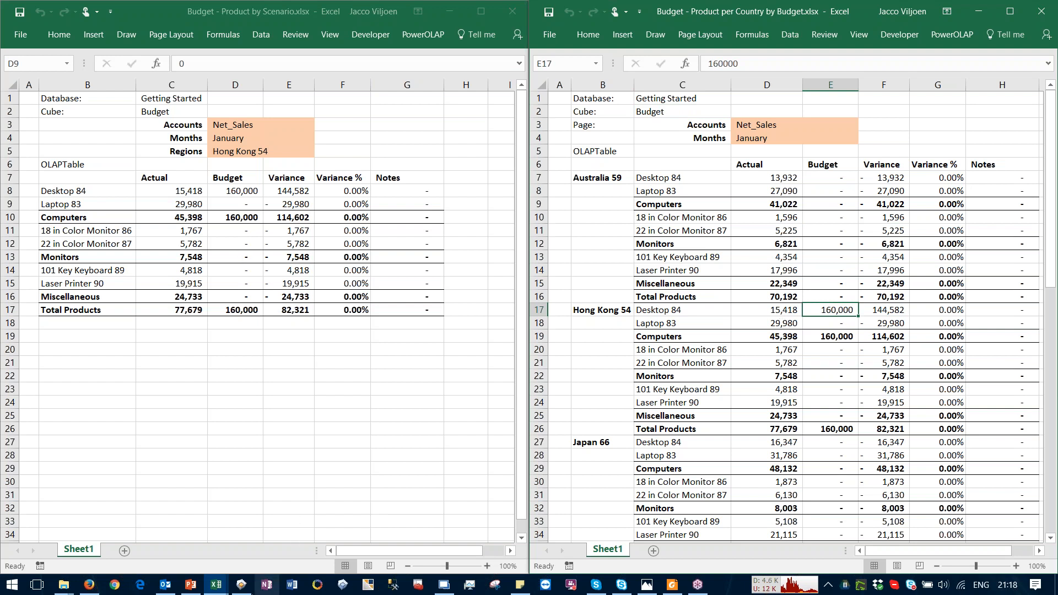
pyautogui.click(240, 585)
pyautogui.click(387, 449)
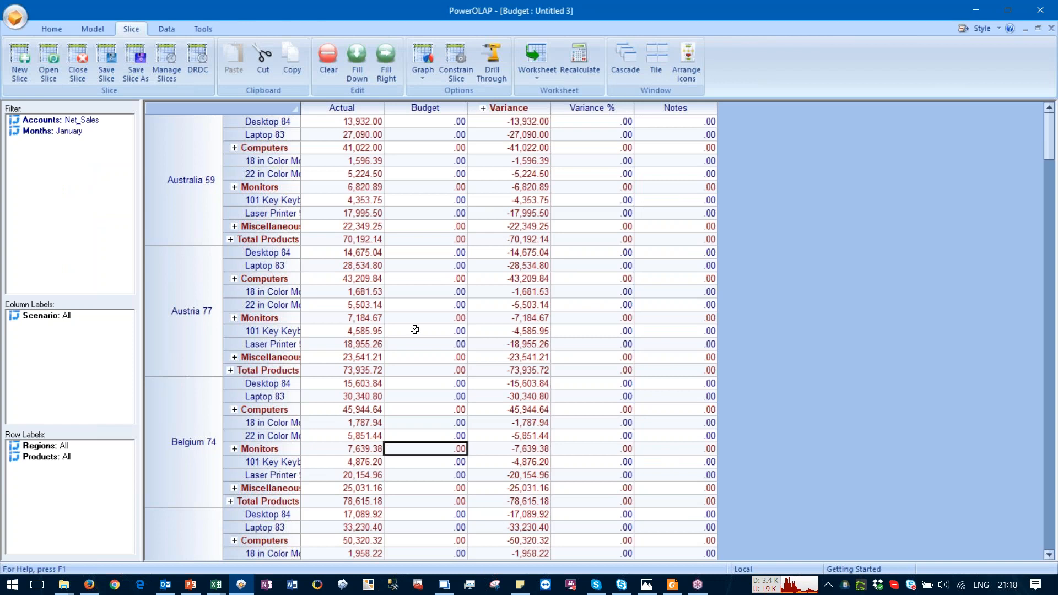
pyautogui.scroll(-20, 415, 330)
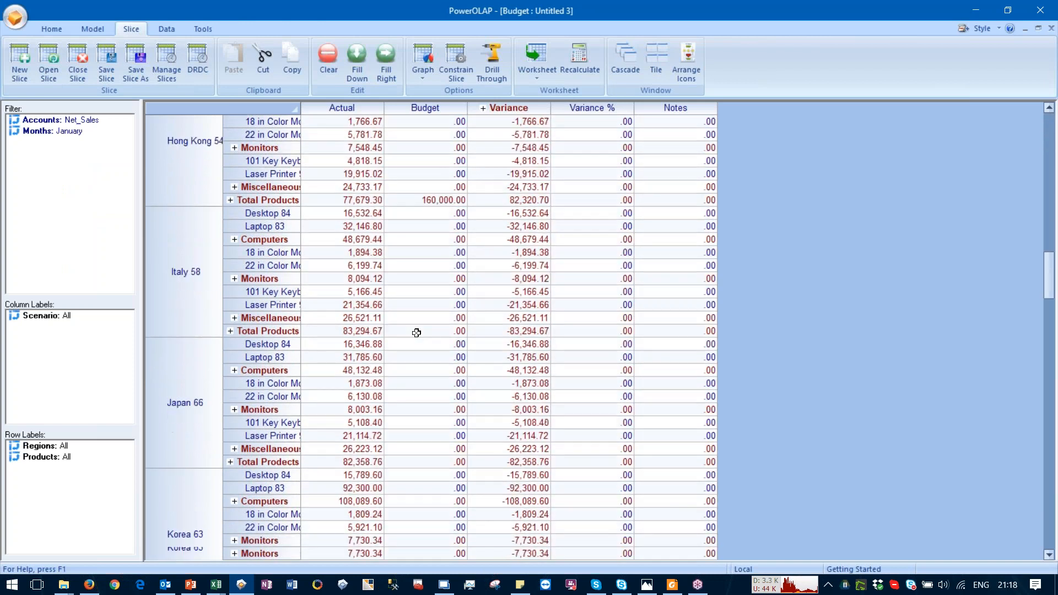
pyautogui.scroll(5, 416, 333)
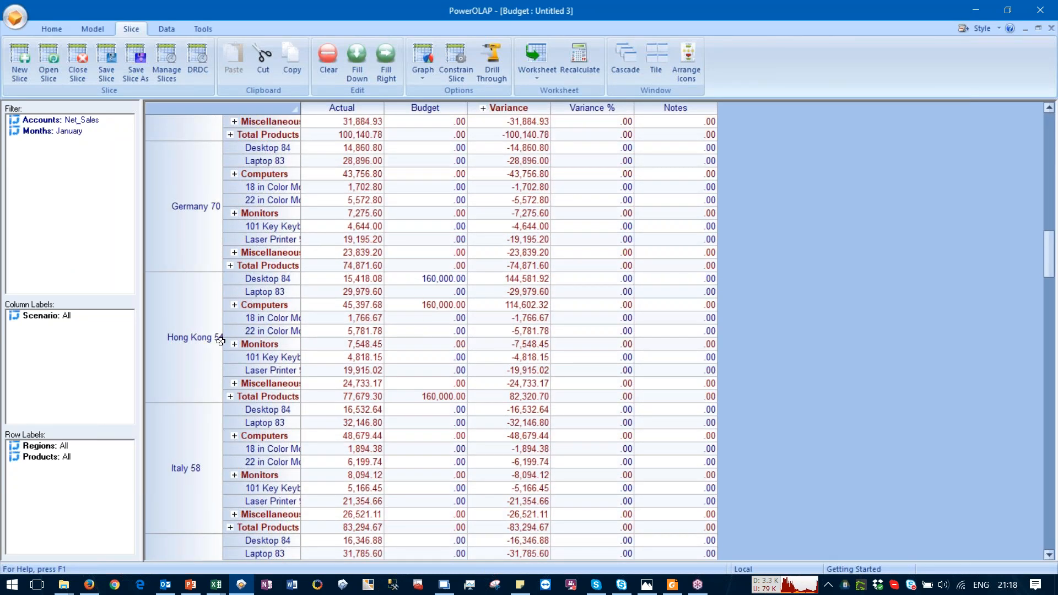
pyautogui.click(422, 282)
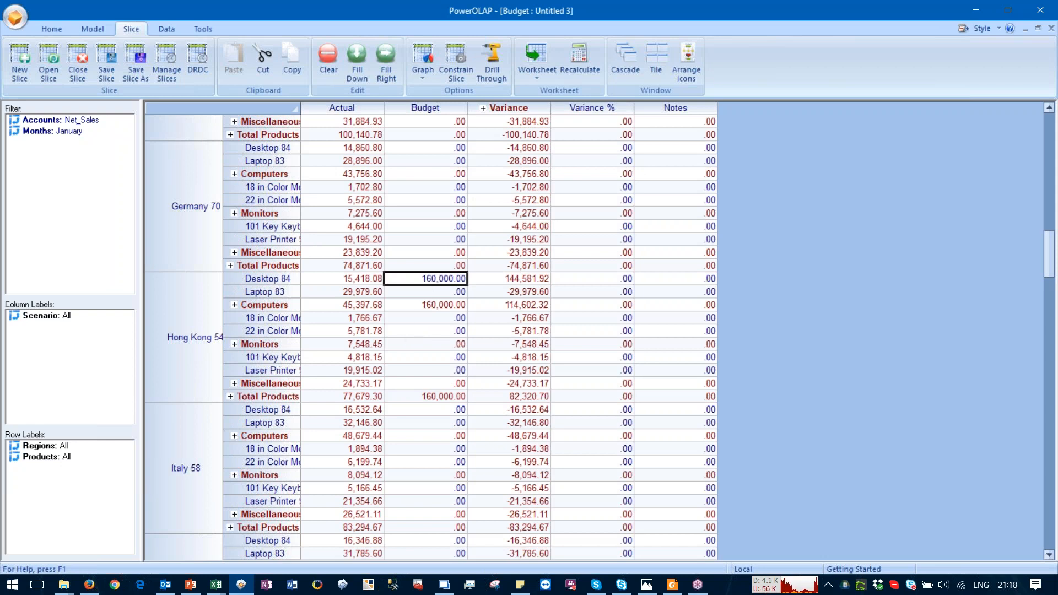
pyautogui.click(503, 278)
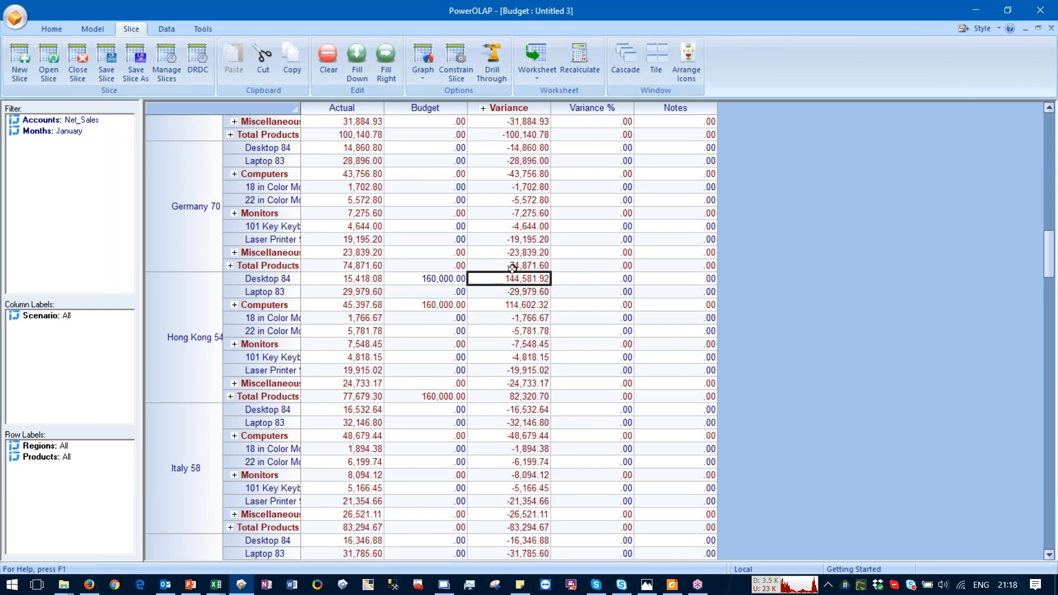
pyautogui.click(968, 9)
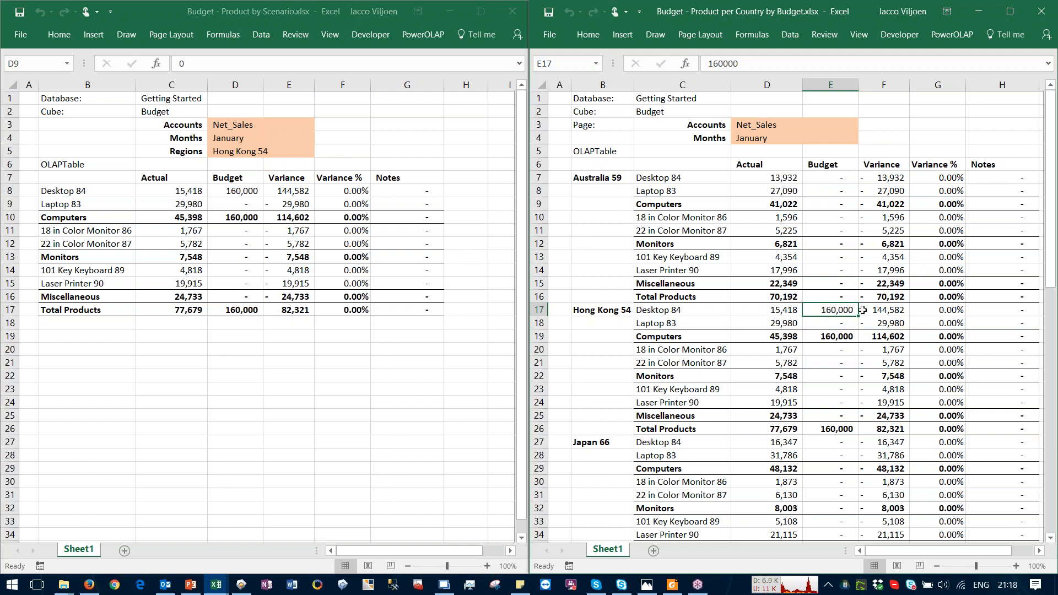
# Enter the note "Are you crazy?" for Hong Kong 54's Desktop 84 in Budget - Product per Country by Budget
pyautogui.click(988, 308)
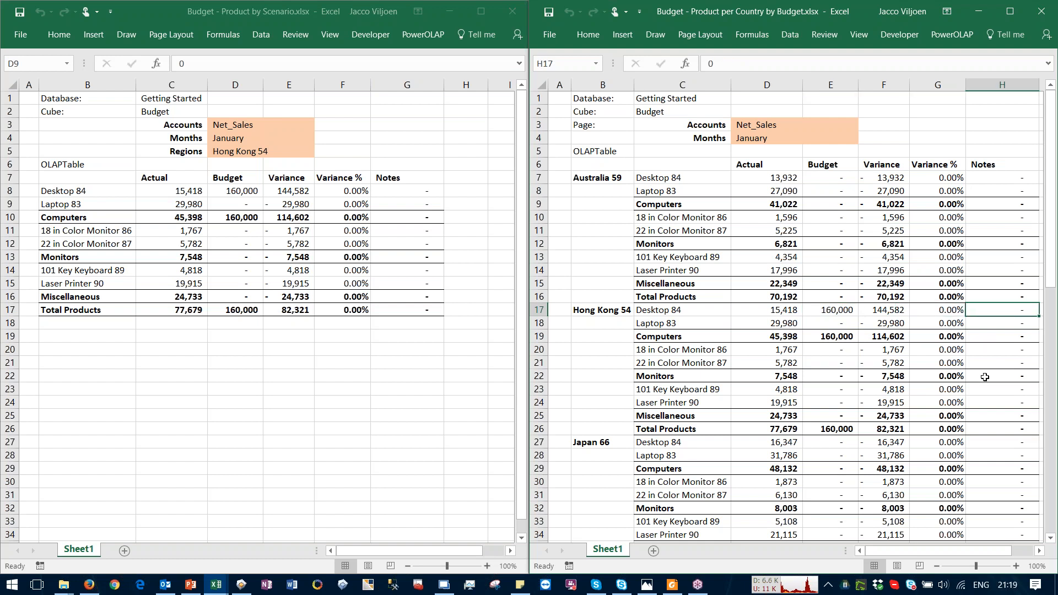
pyautogui.write('Are')
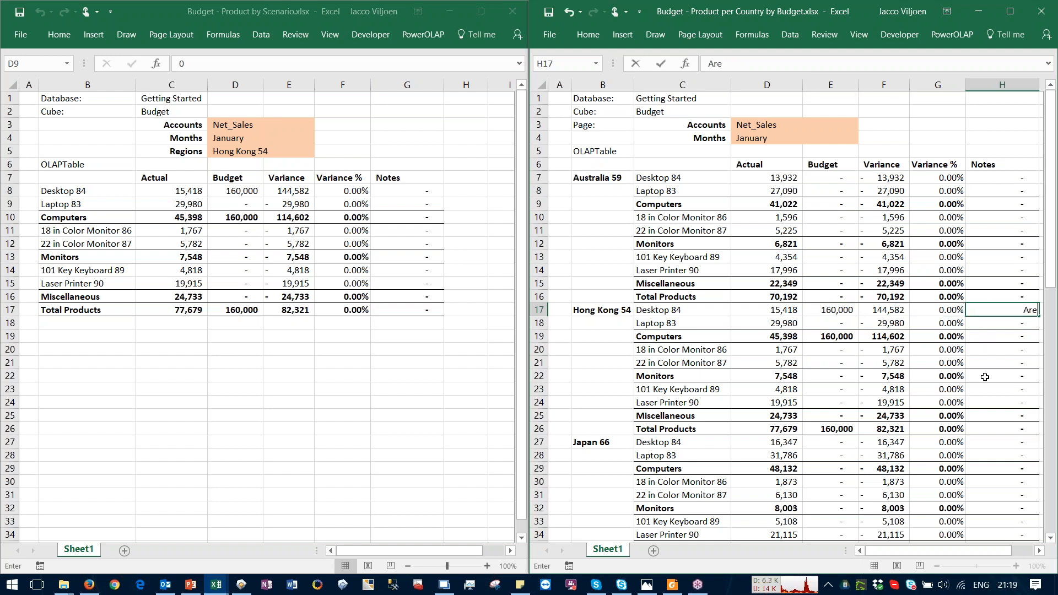
pyautogui.write(' you cra')
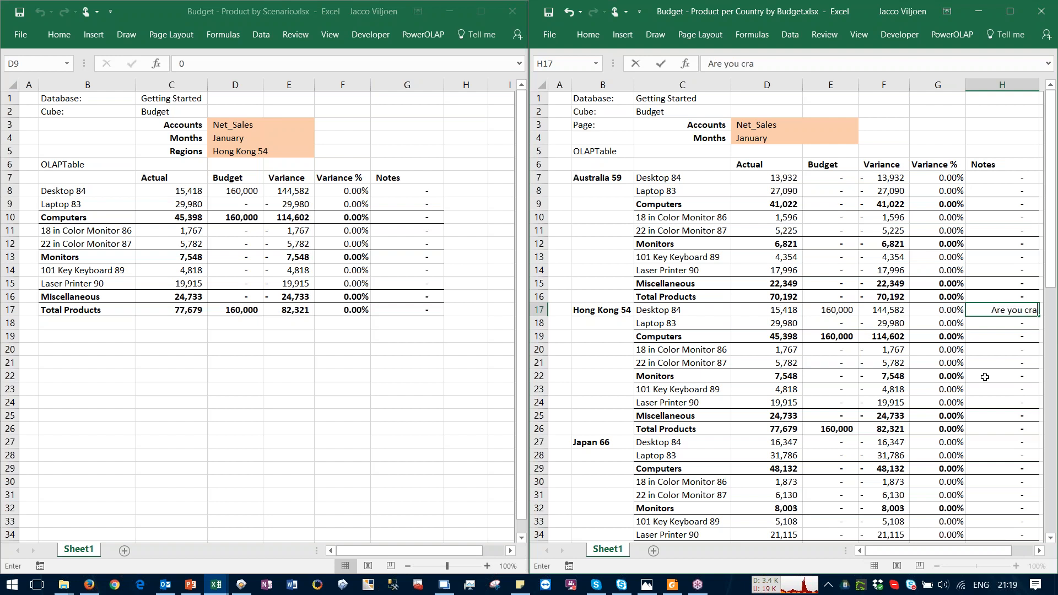
pyautogui.write('zy?')
pyautogui.press('Return')
pyautogui.press('Up')
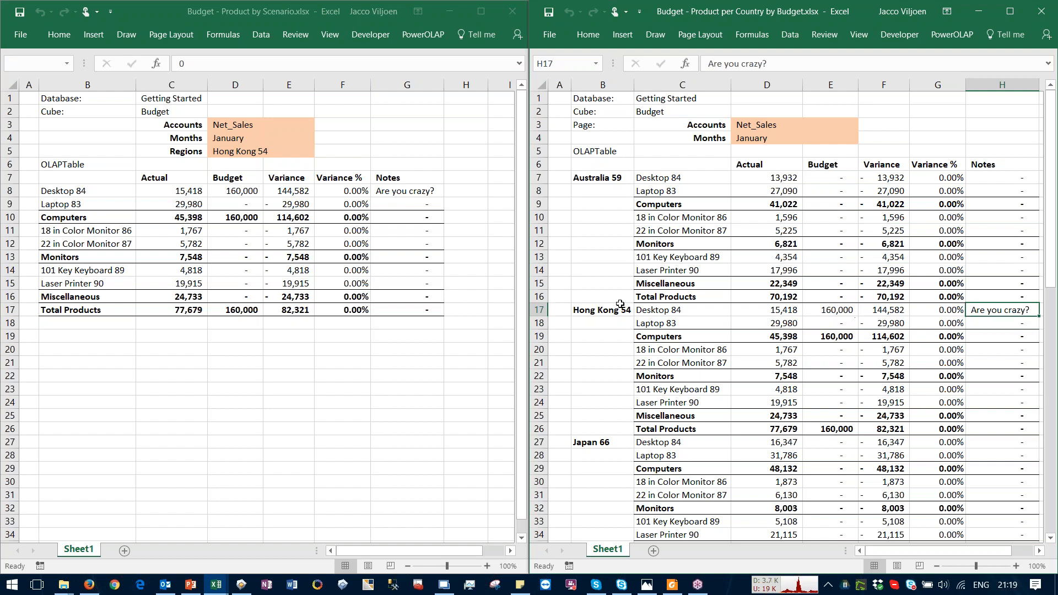
# Check the Desktop 84 note in Budget - Product by Scenario and set that product's Budget value to 16000
pyautogui.click(235, 204)
pyautogui.click(385, 193)
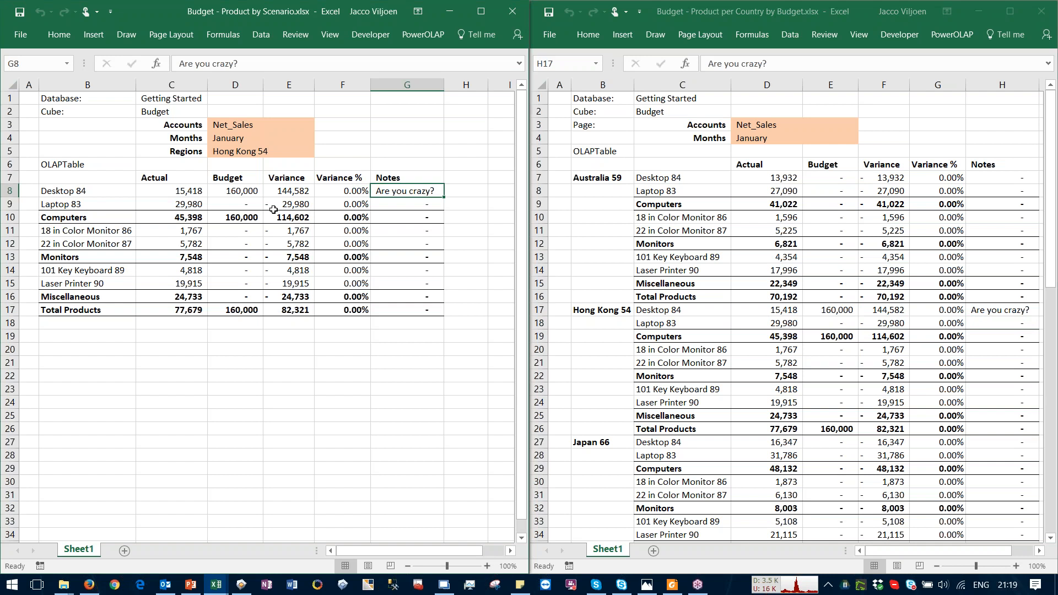
pyautogui.click(232, 192)
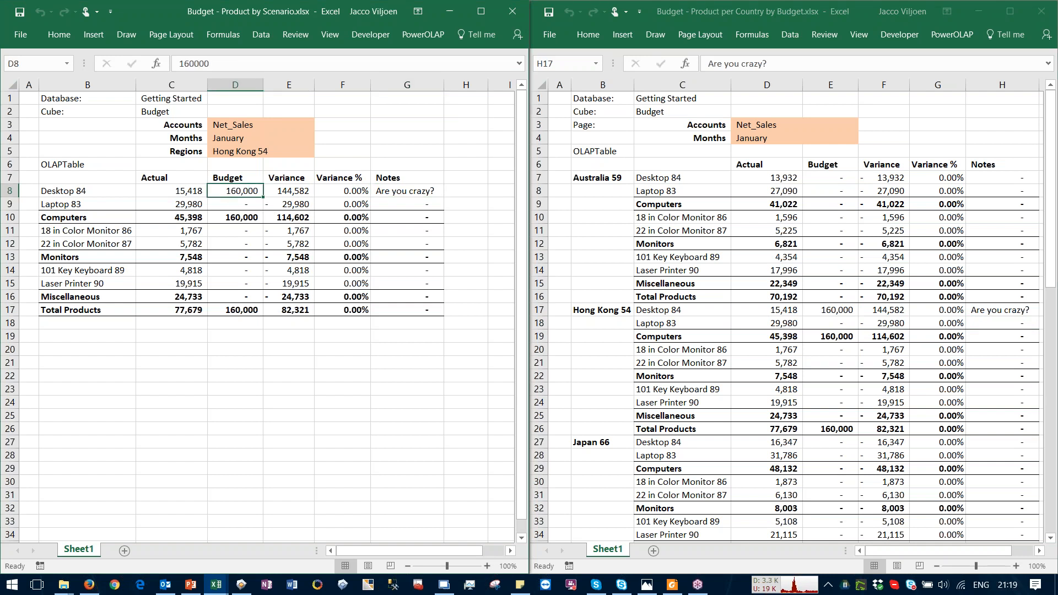
pyautogui.write('16,000')
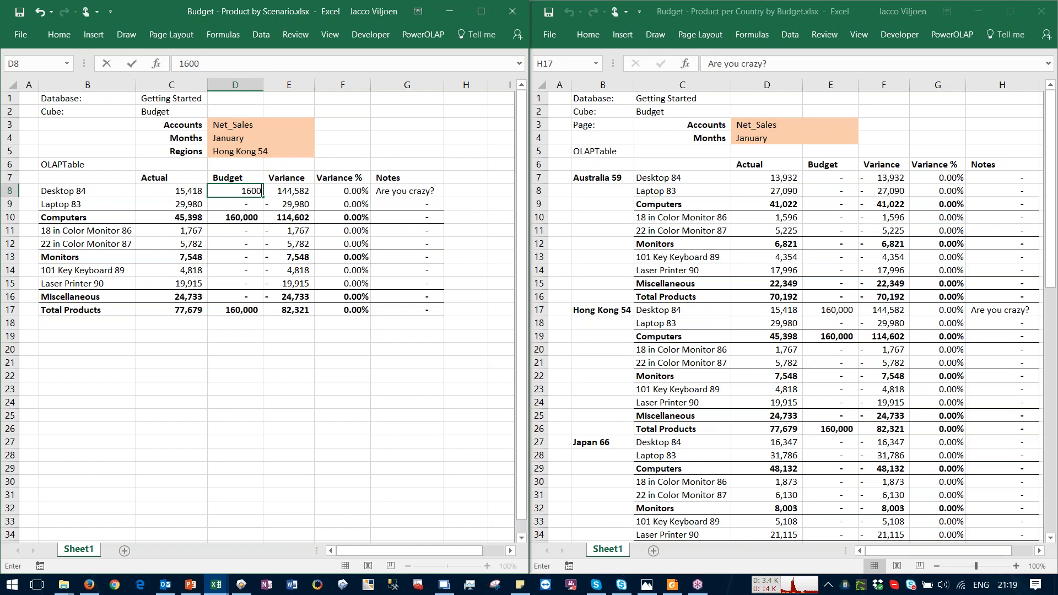
pyautogui.press('Return')
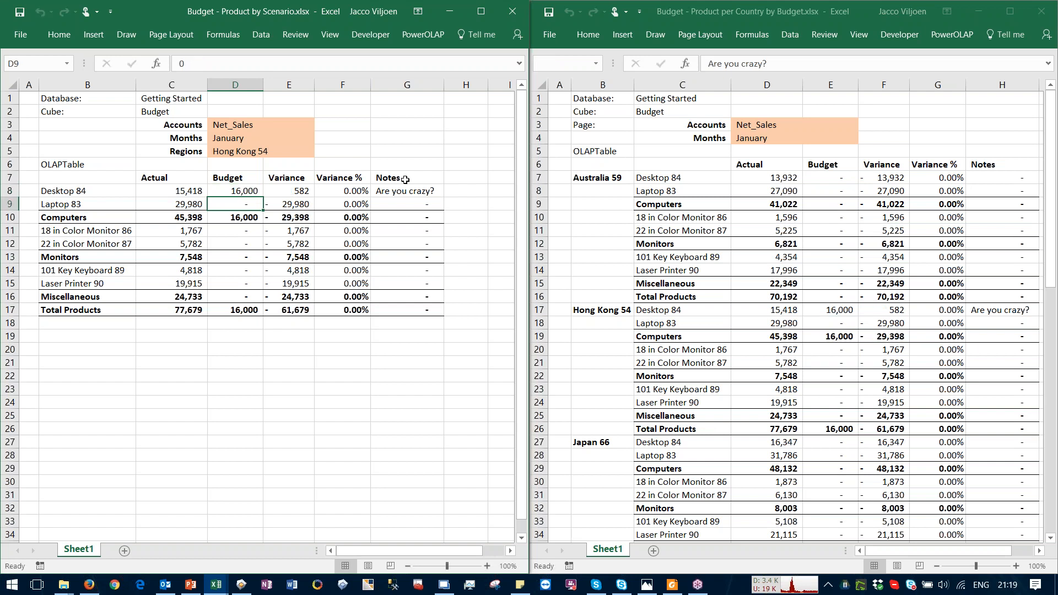
# Replace the Desktop 84 note in Budget - Product by Scenario with "Are you happy?"
pyautogui.click(396, 189)
pyautogui.write('A')
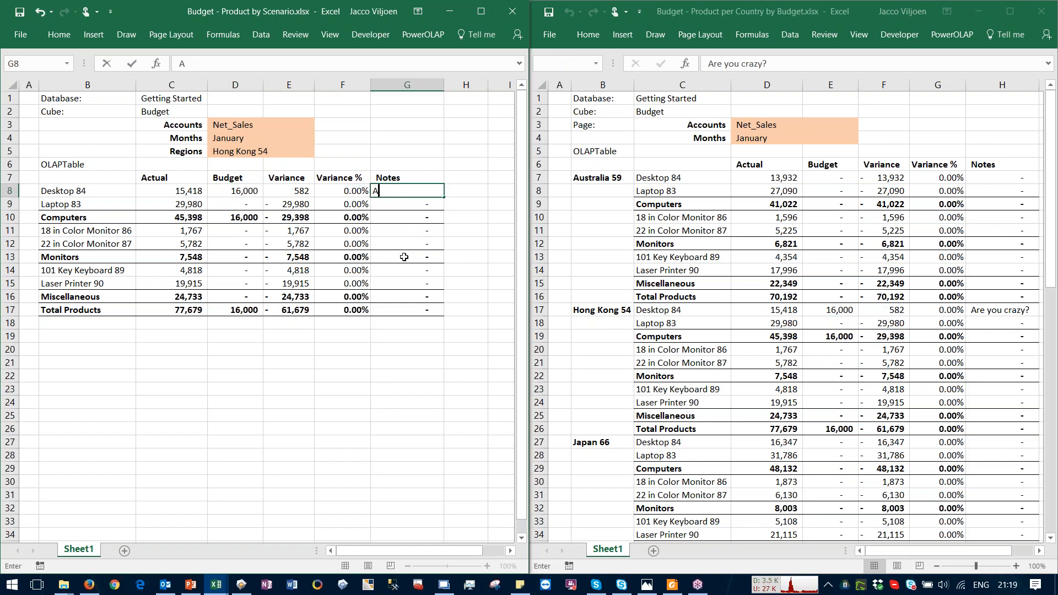
pyautogui.write('re you ha')
pyautogui.write('ppy')
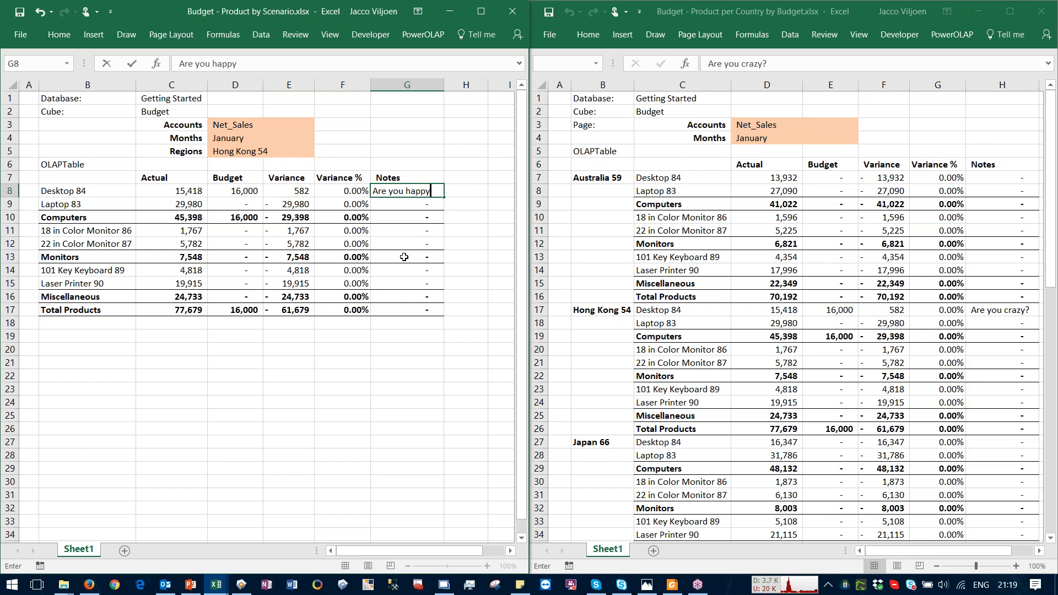
pyautogui.write('?')
pyautogui.press('Return')
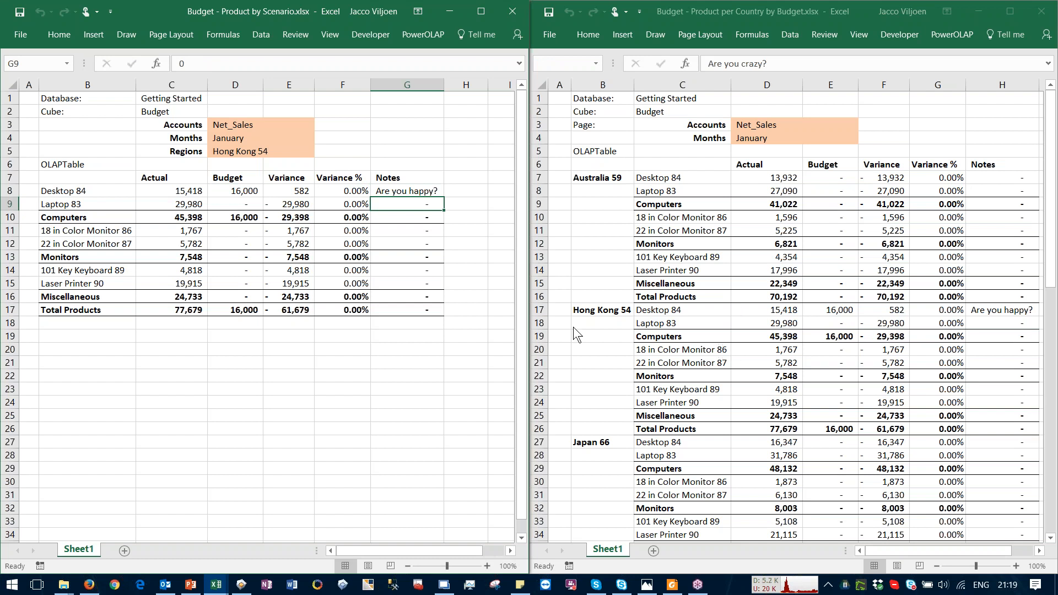
pyautogui.click(295, 387)
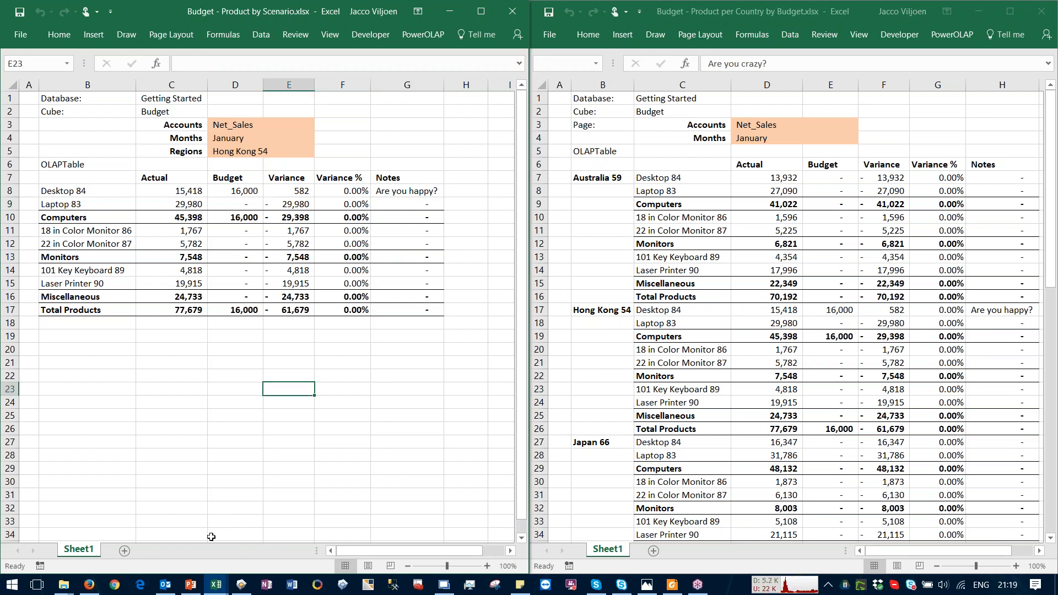
# Switch to PowerOLAP and open the formulas of the Budget cube
pyautogui.click(240, 584)
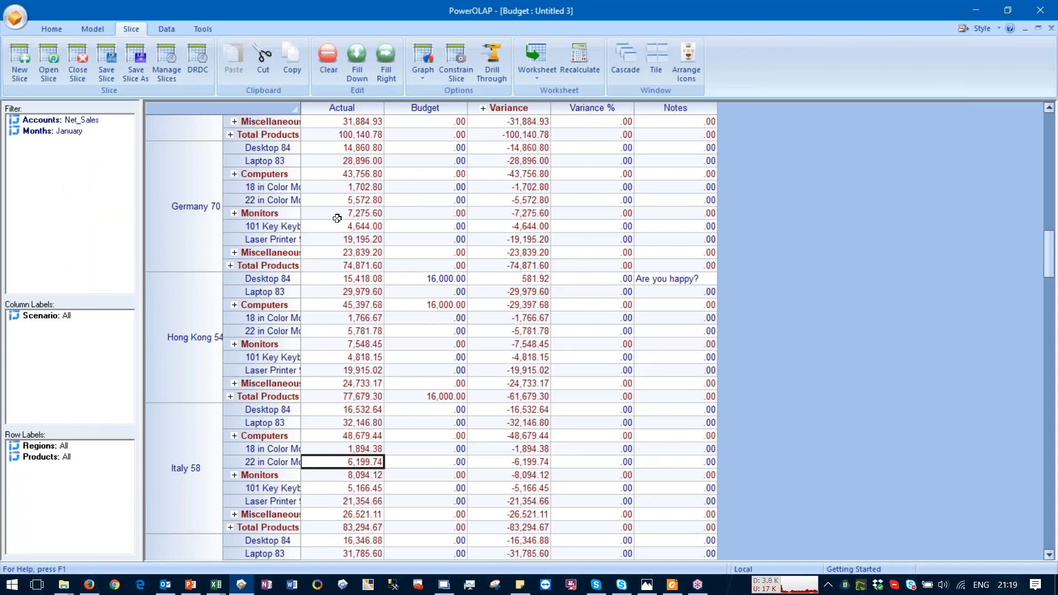
pyautogui.click(84, 30)
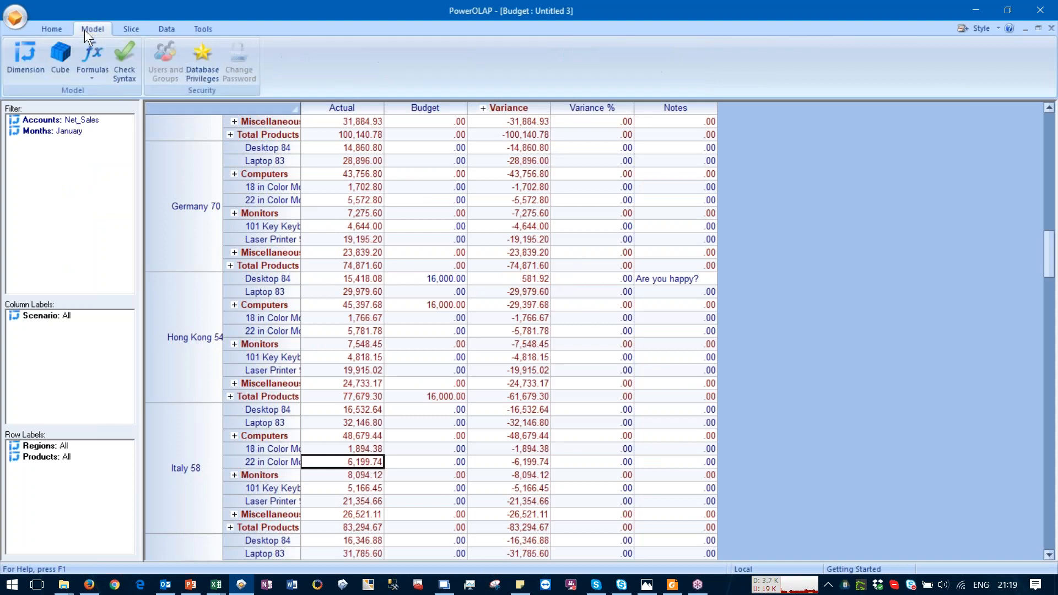
pyautogui.click(58, 76)
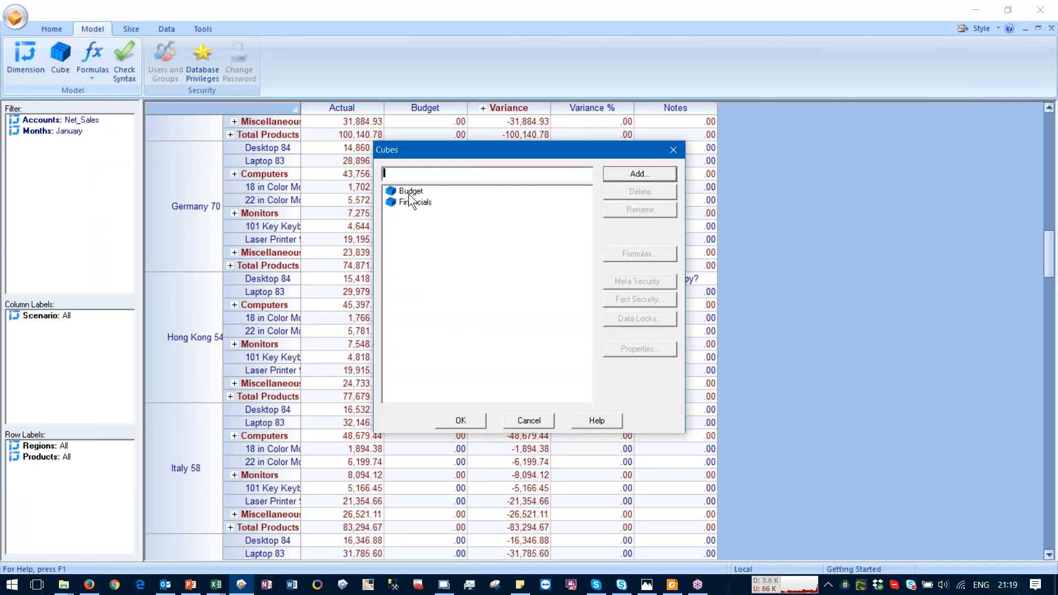
pyautogui.doubleClick(409, 193)
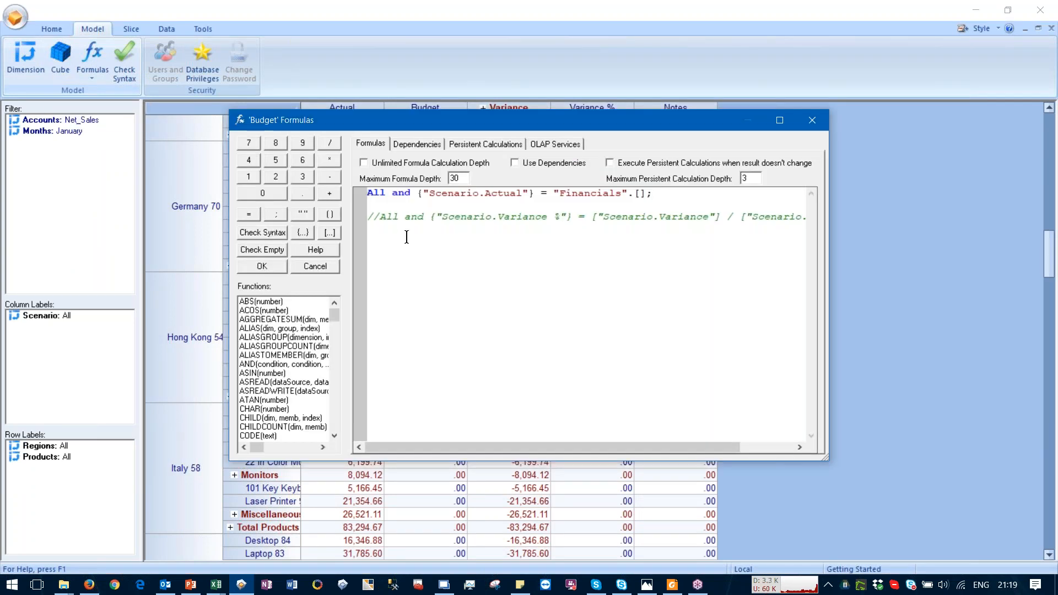
# Start a new formula above the existing ones with the range reference All and {"Scenario.Variance %"} followed by an equals sign
pyautogui.press('Return')
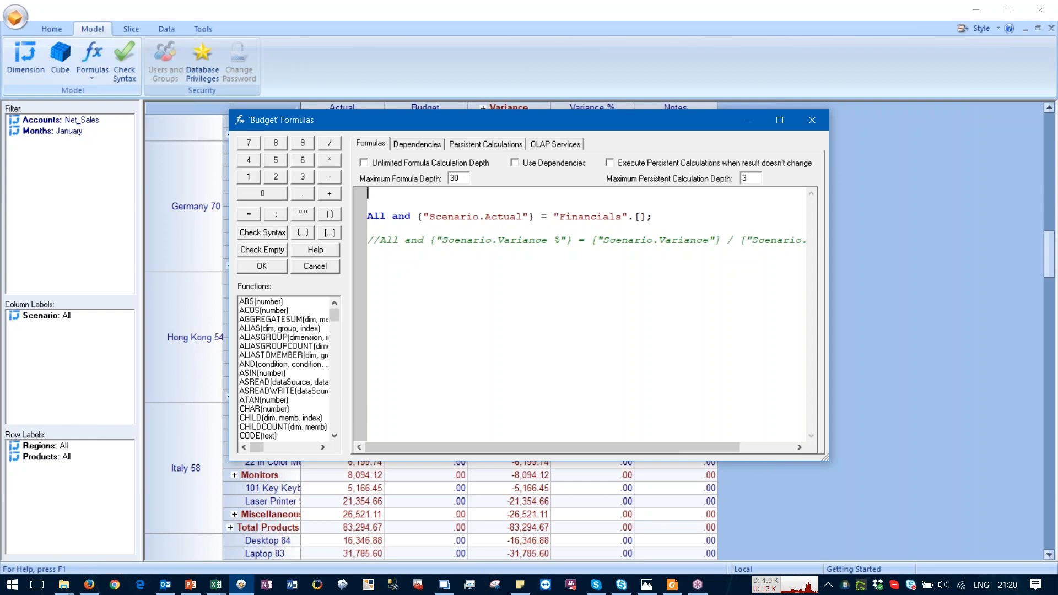
pyautogui.click(307, 231)
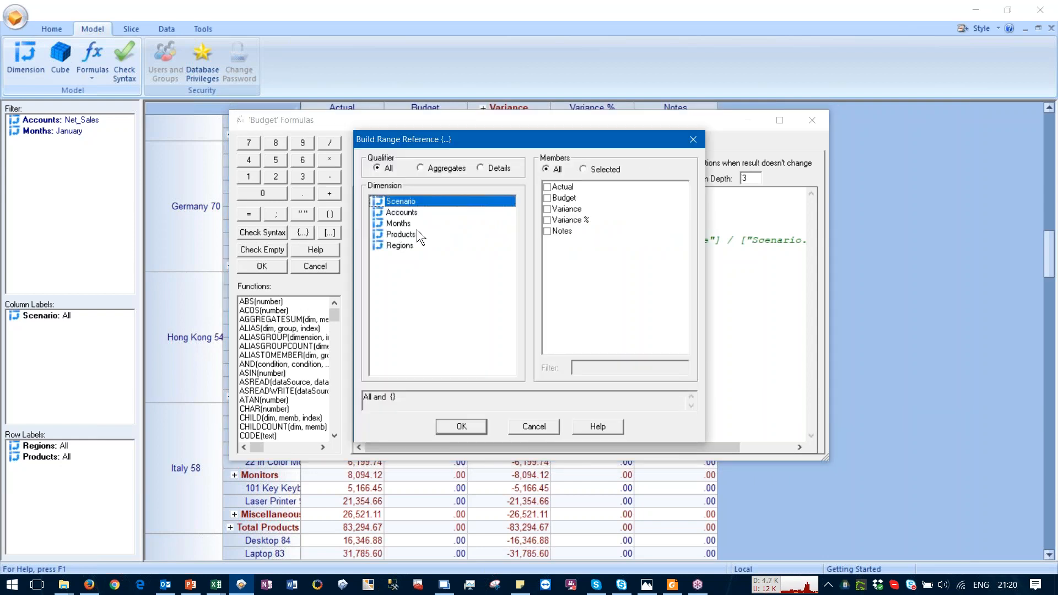
pyautogui.click(547, 219)
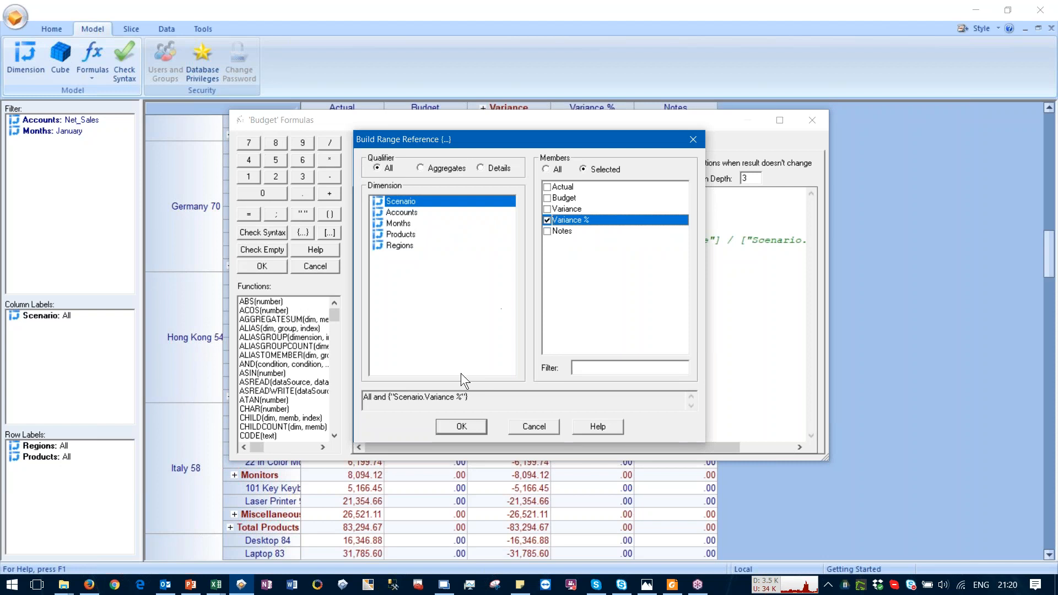
pyautogui.click(462, 426)
pyautogui.write('=')
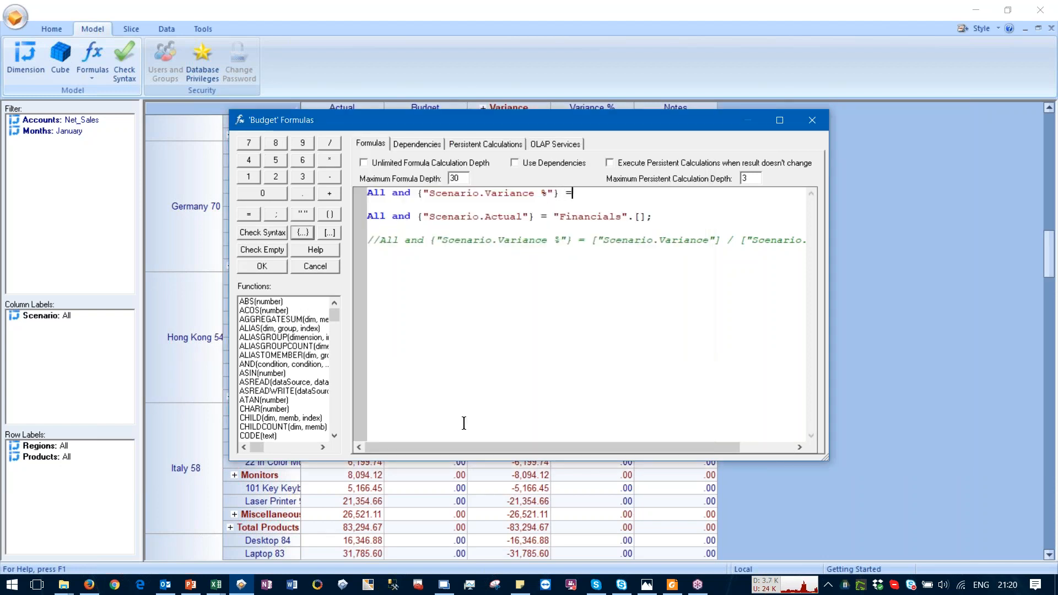
# Add the cube reference "Budget".["Scenario.Variance"] on its own line of the Variance % formula, followed by a division sign
pyautogui.click(320, 236)
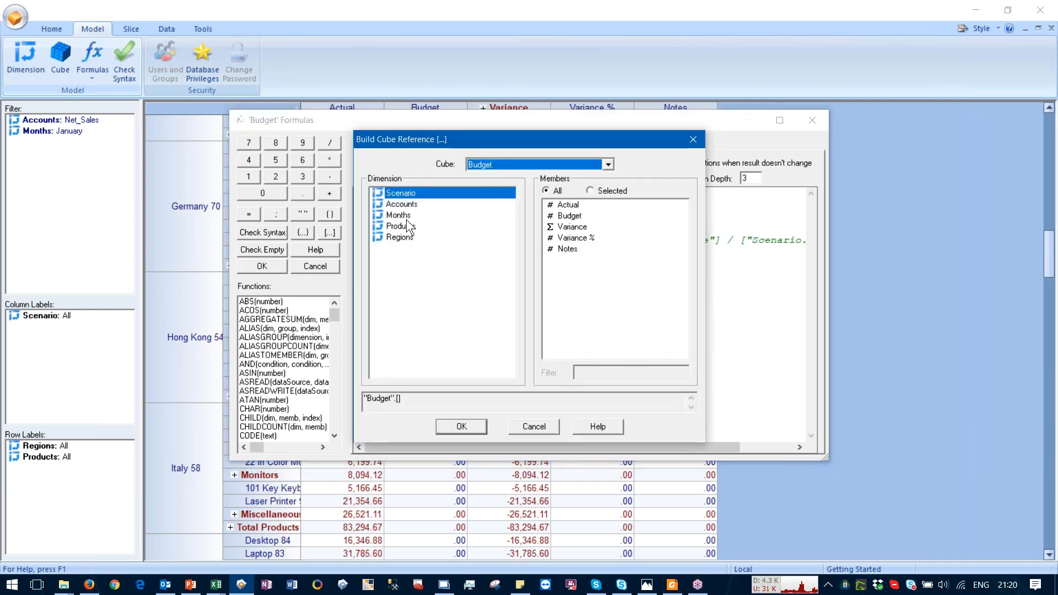
pyautogui.click(562, 227)
pyautogui.click(462, 426)
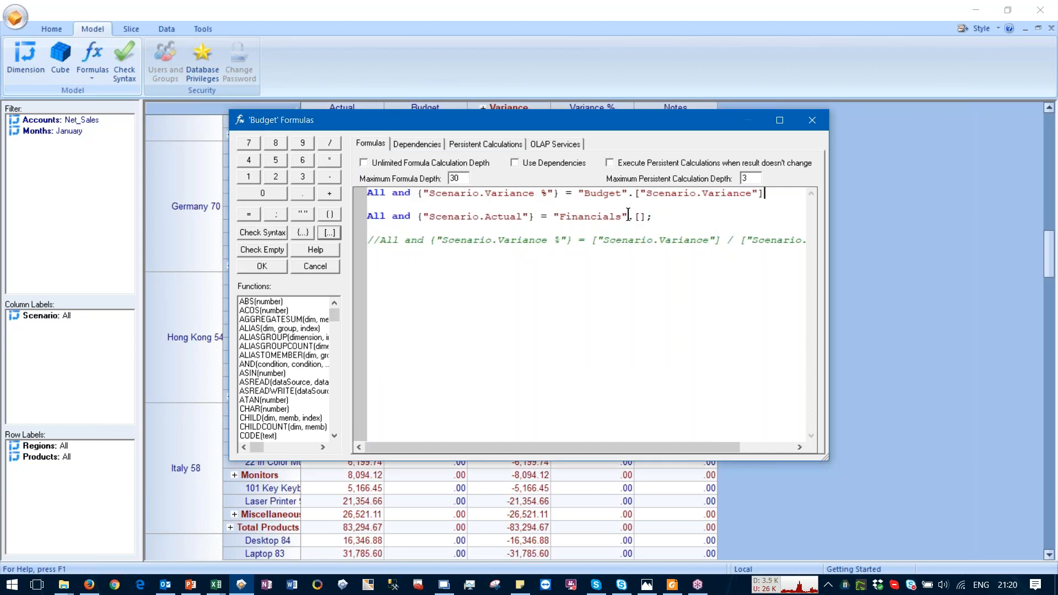
pyautogui.click(579, 192)
pyautogui.press('Return')
pyautogui.click(560, 201)
pyautogui.write('/')
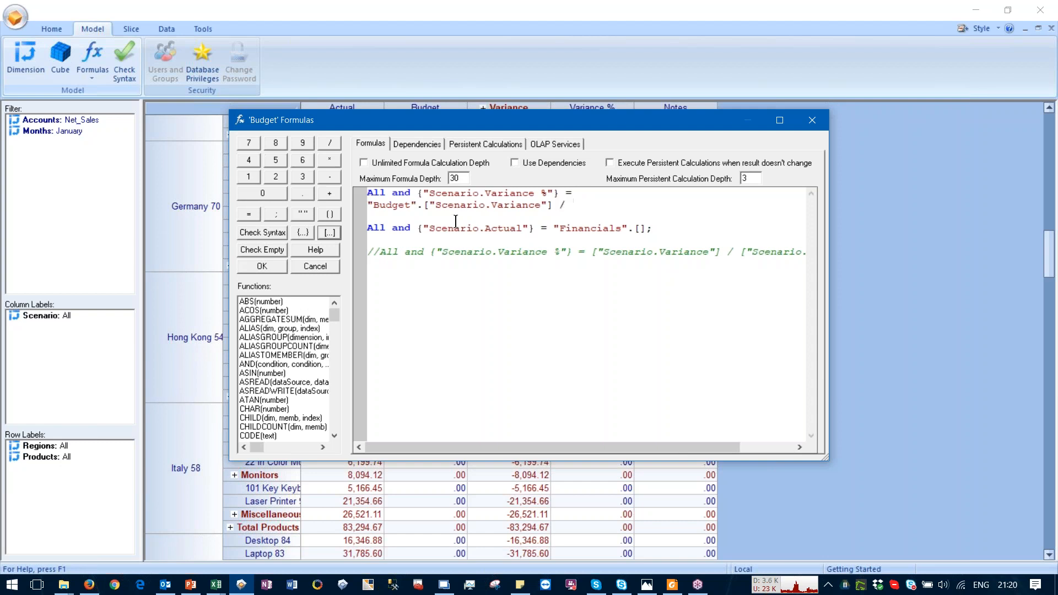
# Complete the Variance % formula with the divisor "Budget".["Scenario.Actual"] and a semicolon, then save the formulas and close the cube list
pyautogui.click(329, 231)
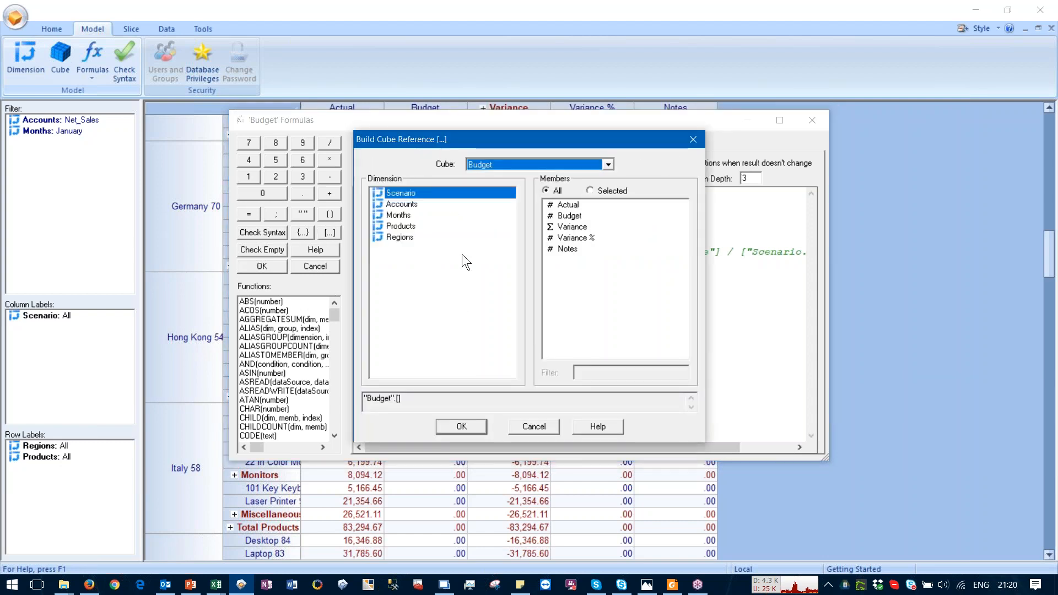
pyautogui.click(566, 207)
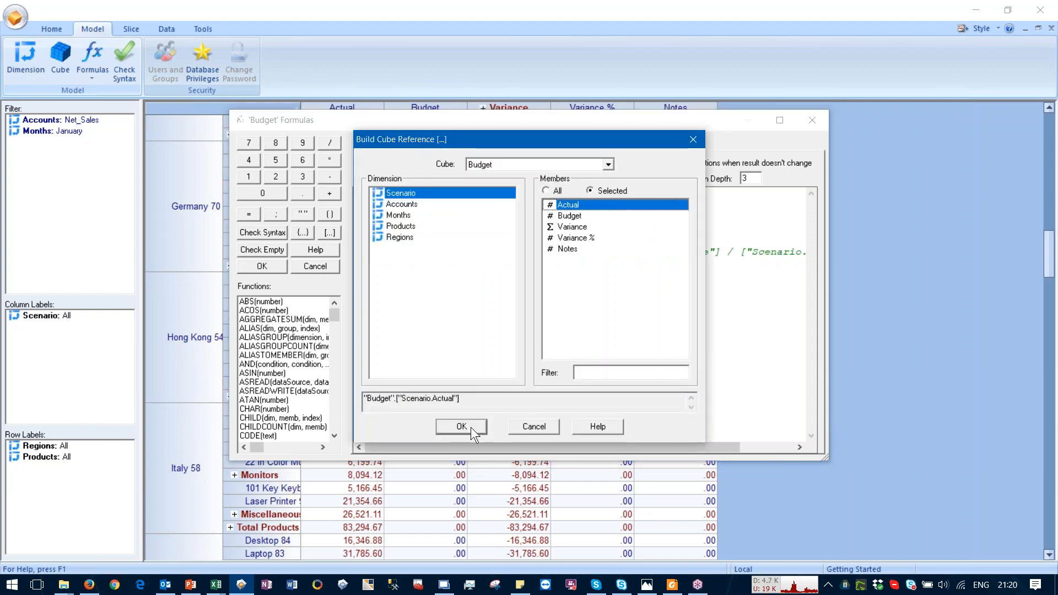
pyautogui.click(468, 427)
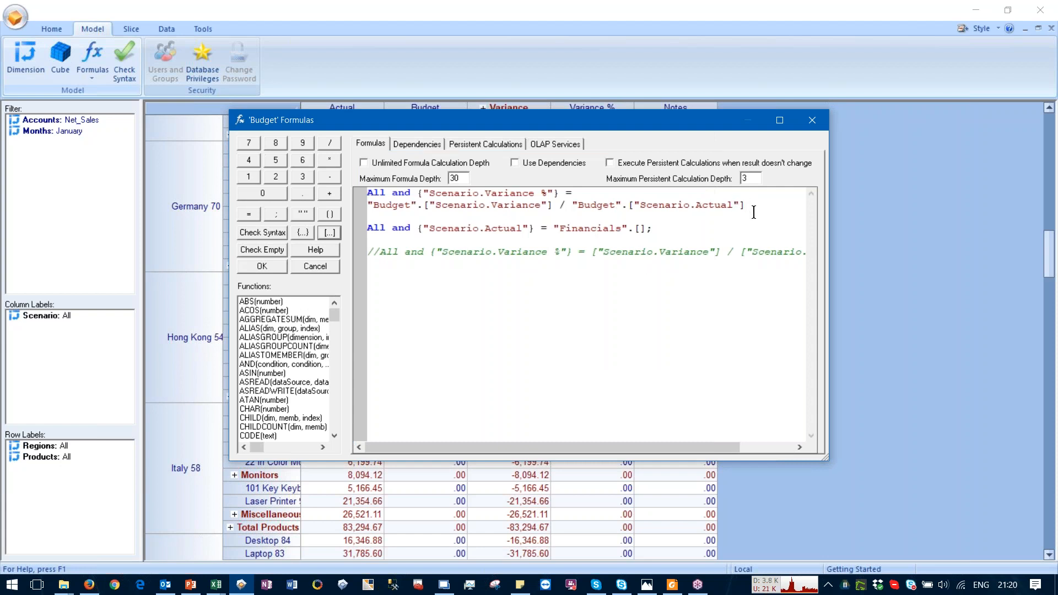
pyautogui.write(';')
pyautogui.click(261, 266)
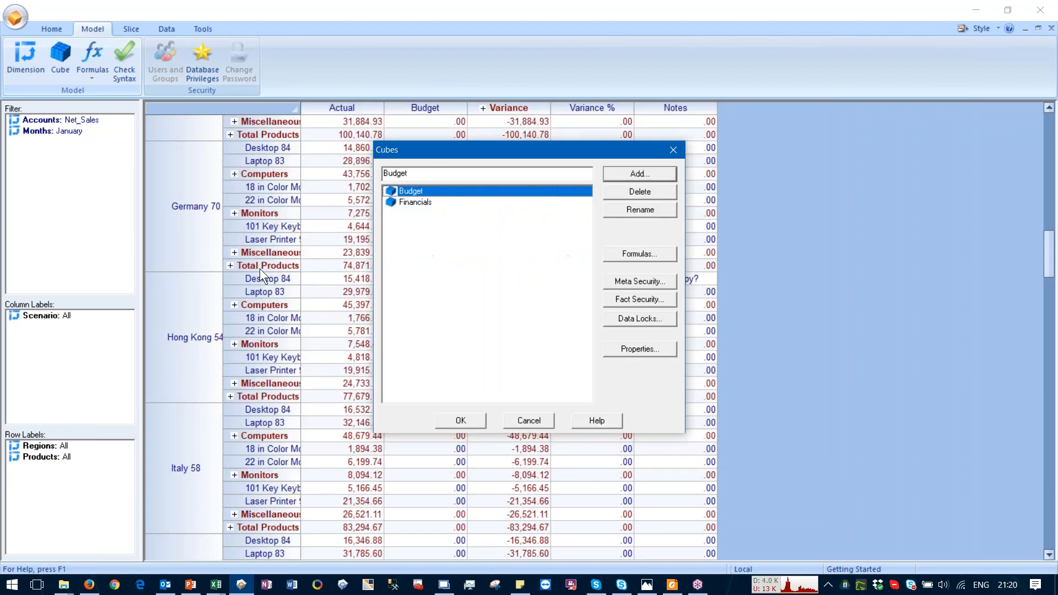
pyautogui.click(461, 419)
# Inspect Hong Kong 54's Desktop 84 Variance % in the slice and in the Excel workbook Budget - Product per Country by Budget
pyautogui.click(481, 321)
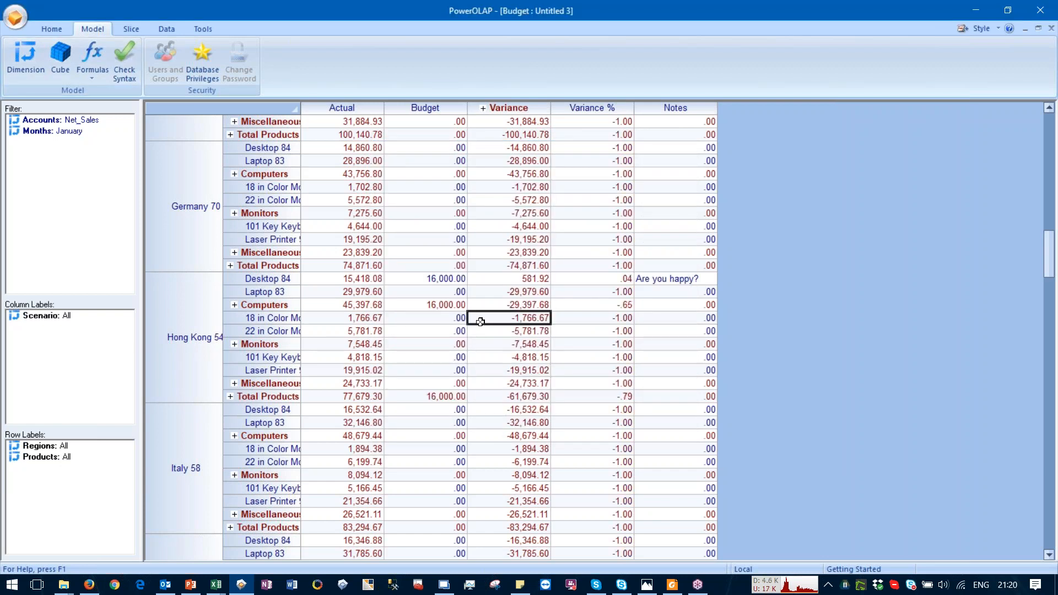
pyautogui.click(594, 281)
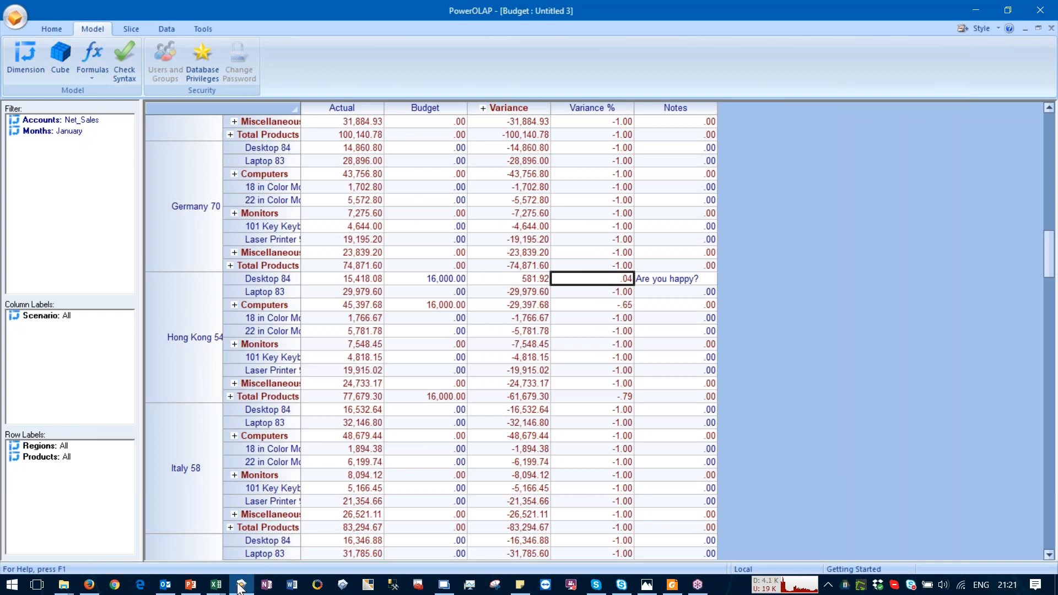
pyautogui.moveTo(218, 588)
pyautogui.click(253, 542)
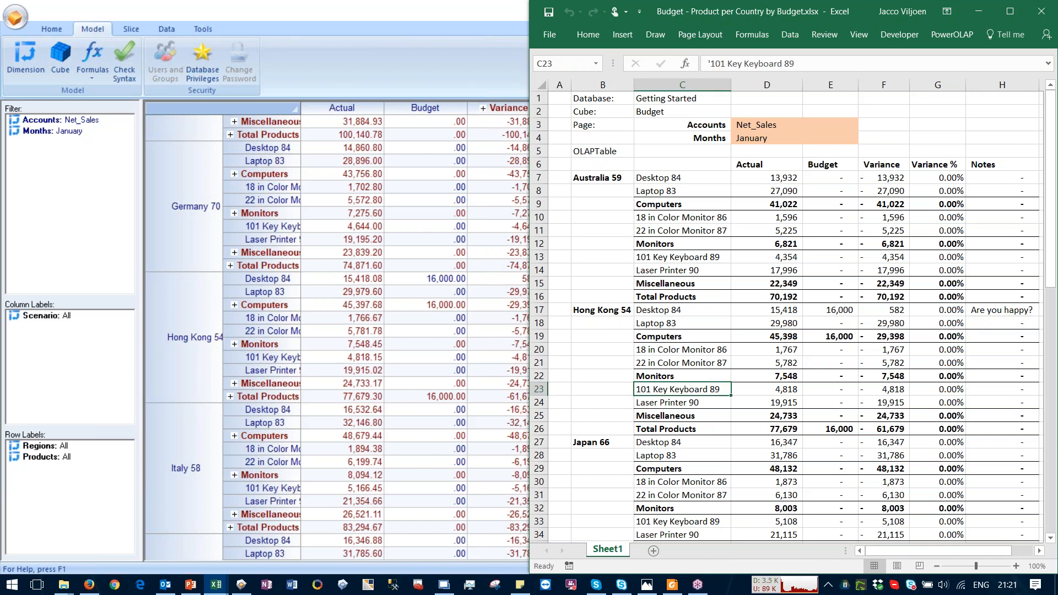
pyautogui.click(950, 310)
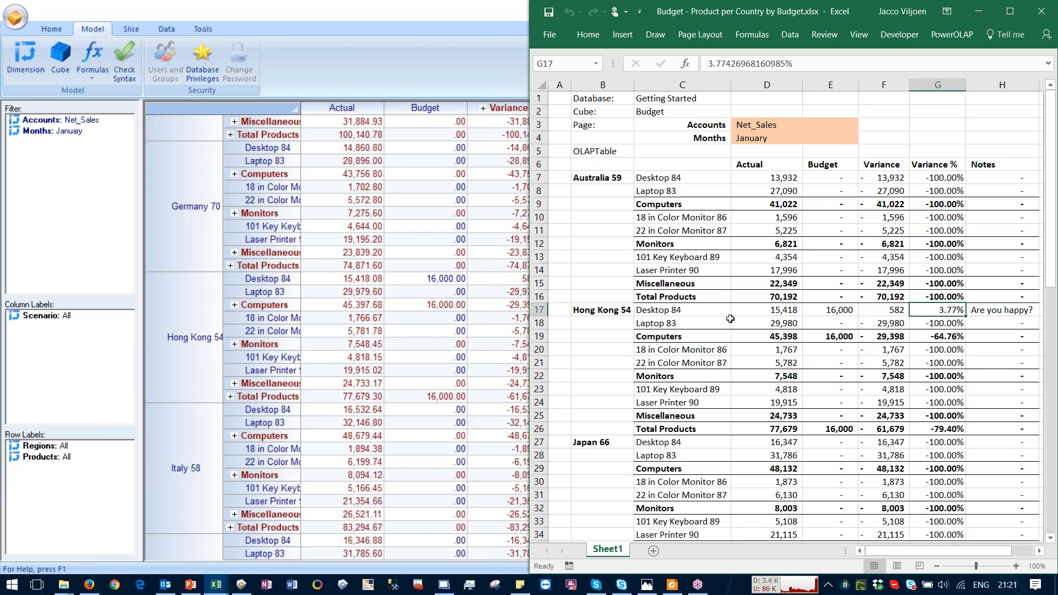
pyautogui.click(722, 268)
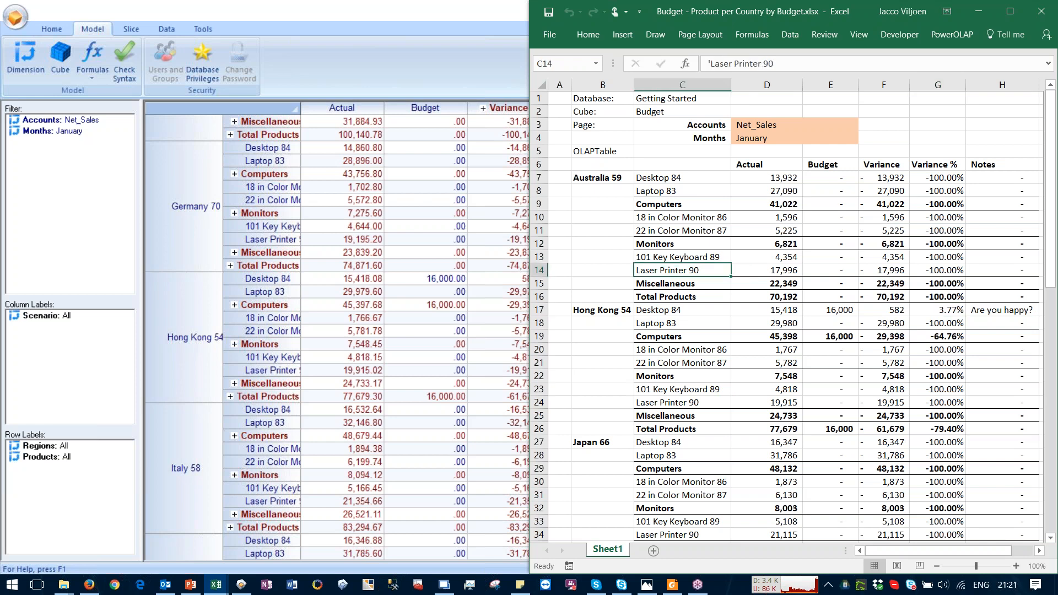
# Close Budget - Product per Country by Budget without saving and return to the PowerOLAP slice
pyautogui.click(1040, 12)
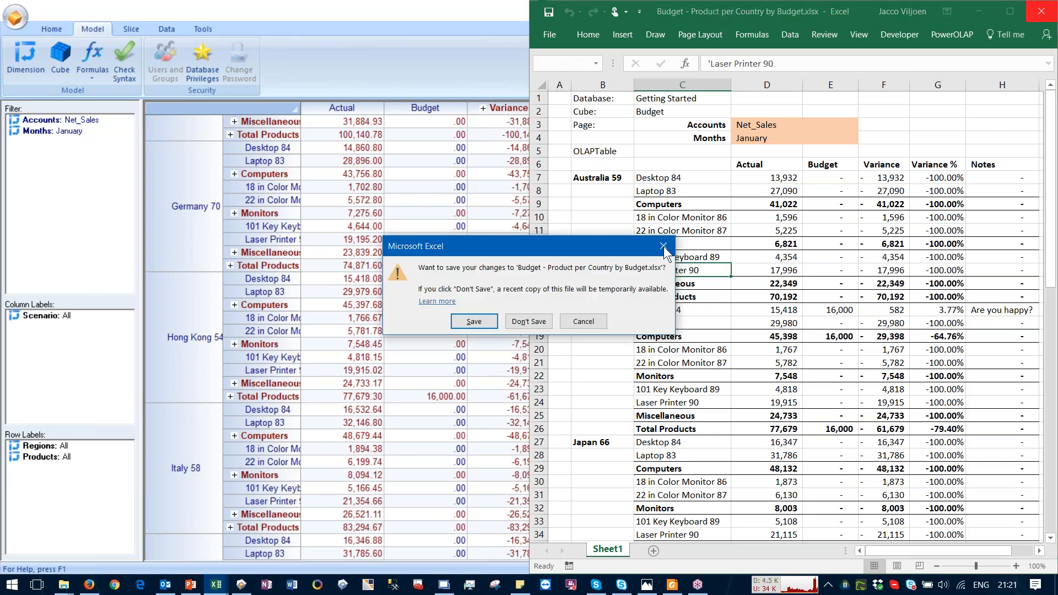
pyautogui.click(529, 321)
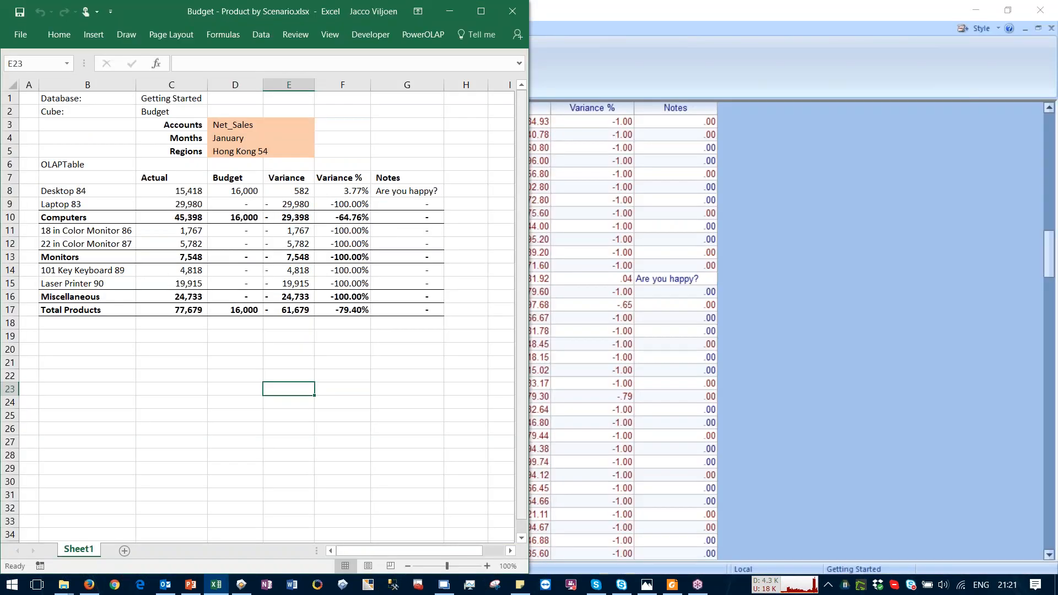
pyautogui.click(706, 13)
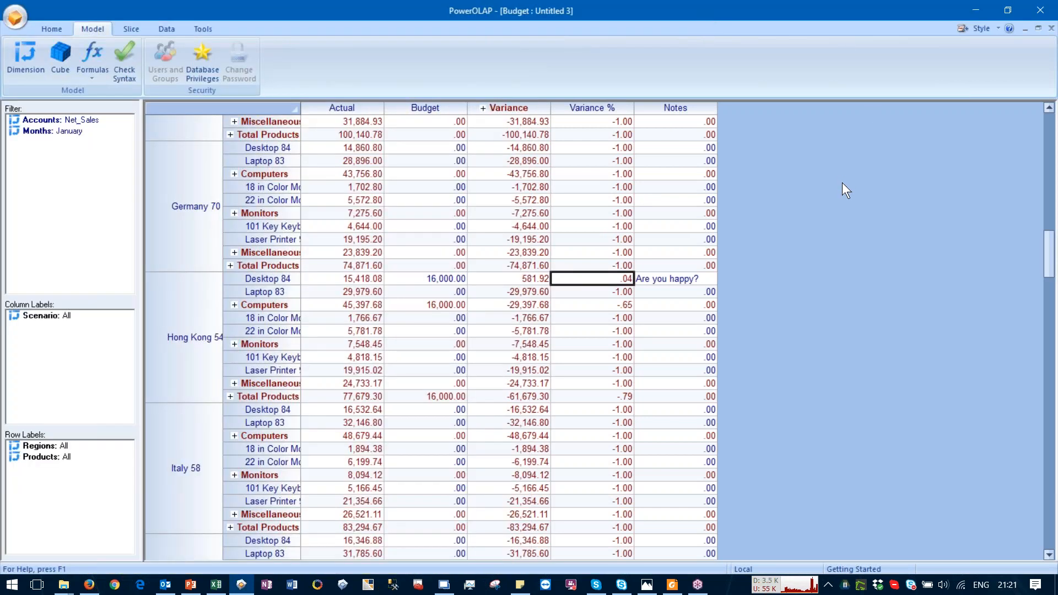
# Close PowerOLAP and the Excel workbook Budget - Product by Scenario, discarding the unsaved changes in both
pyautogui.click(481, 251)
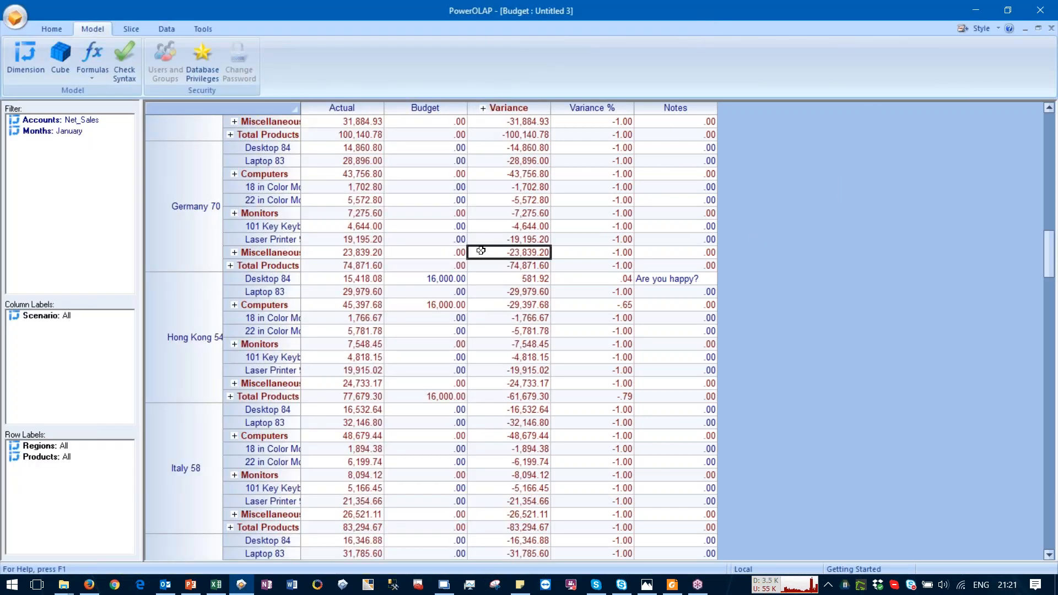
pyautogui.click(1038, 11)
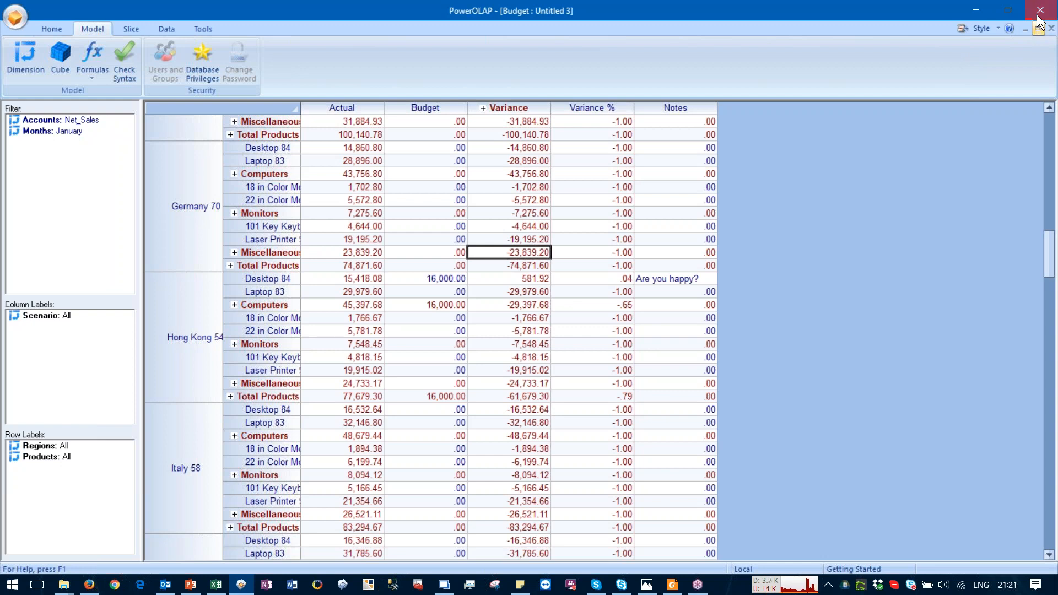
pyautogui.click(540, 327)
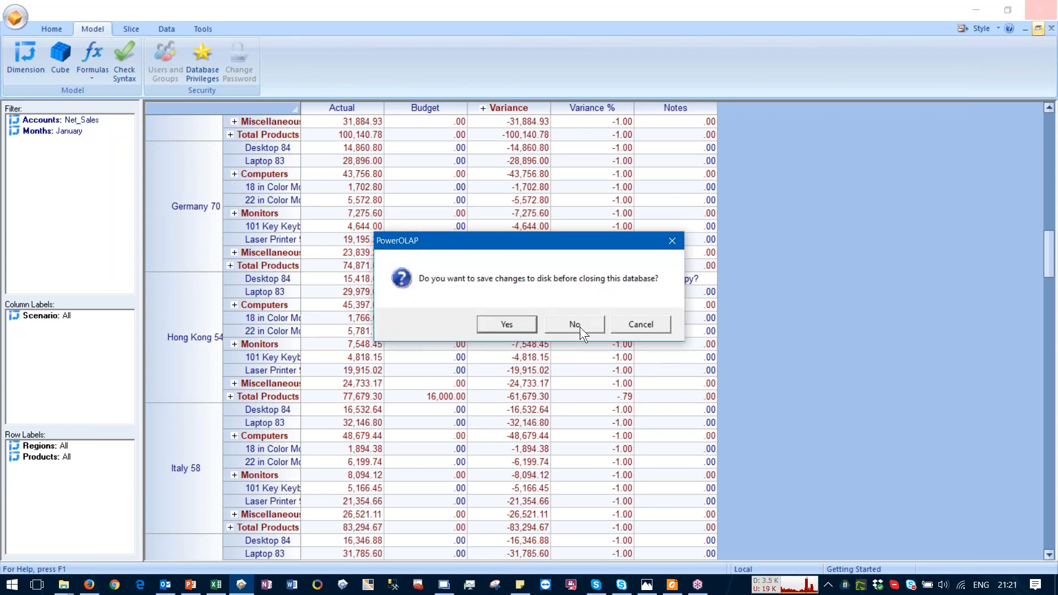
pyautogui.click(579, 329)
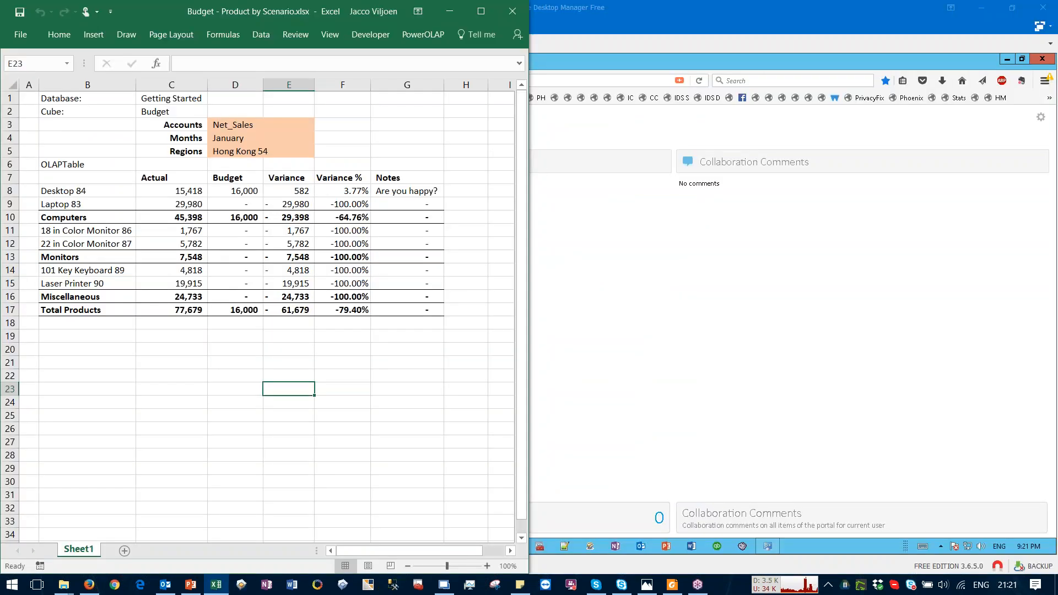
pyautogui.click(513, 12)
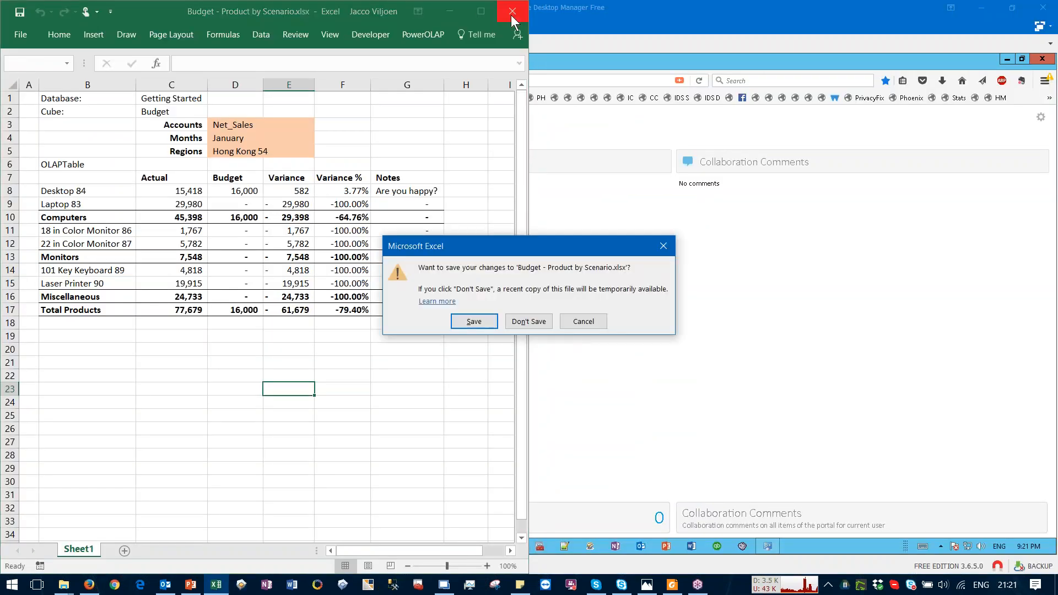
pyautogui.click(528, 321)
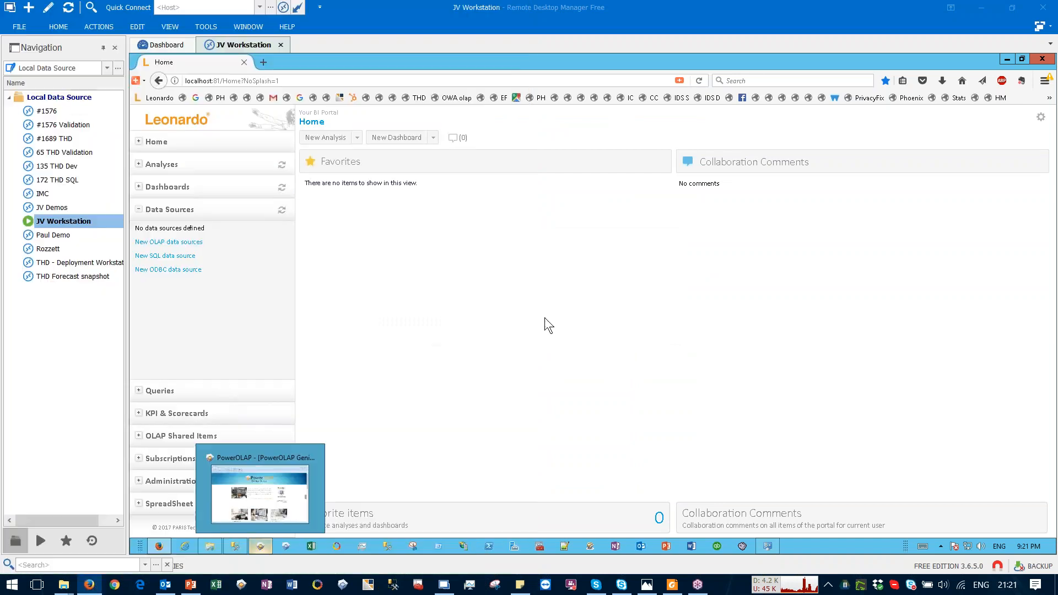
# Minimize the remote desktop window and switch to Foxit Reader to show the table of contents of Quick_Start_Manual_2017.pdf
pyautogui.click(981, 8)
pyautogui.click(679, 582)
pyautogui.scroll(-10, 766, 350)
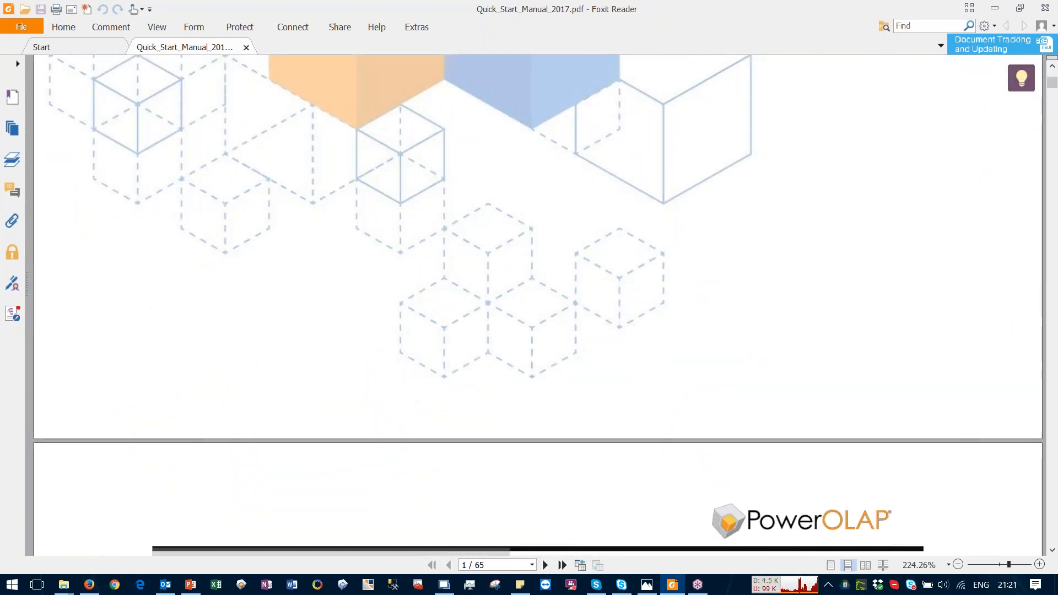
pyautogui.scroll(-10, 1053, 451)
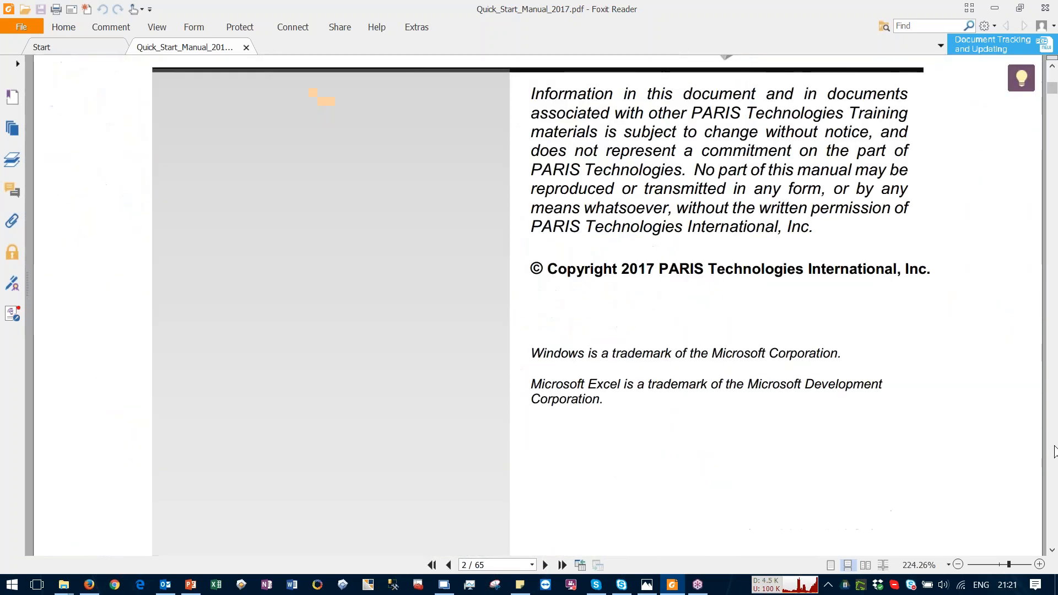
pyautogui.scroll(-5, 876, 371)
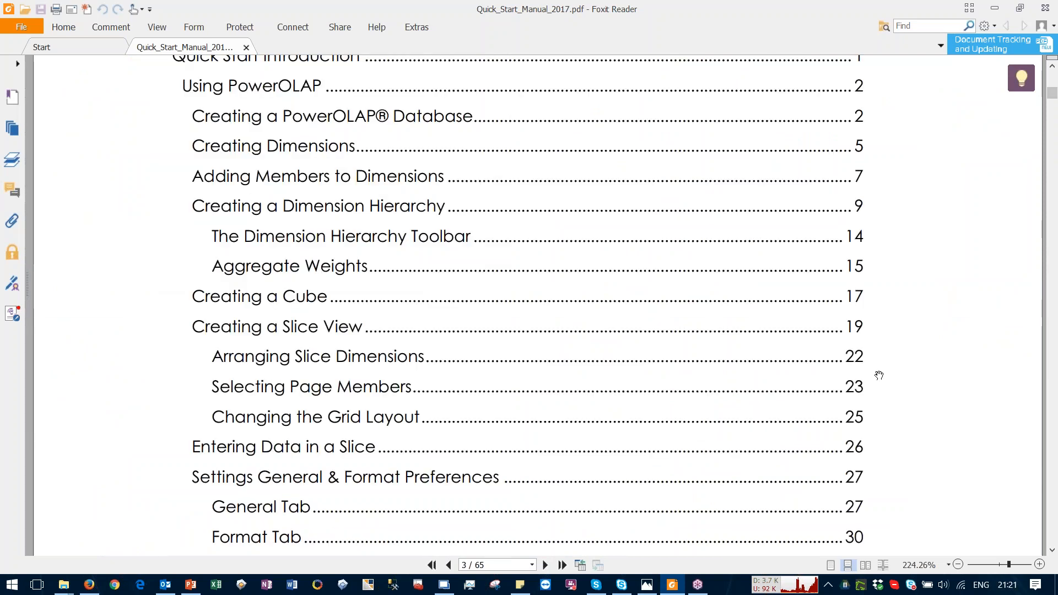
# Examine the topics in the manual's table of contents, from Using PowerOLAP through About OLAP Exchange
pyautogui.scroll(1, 876, 371)
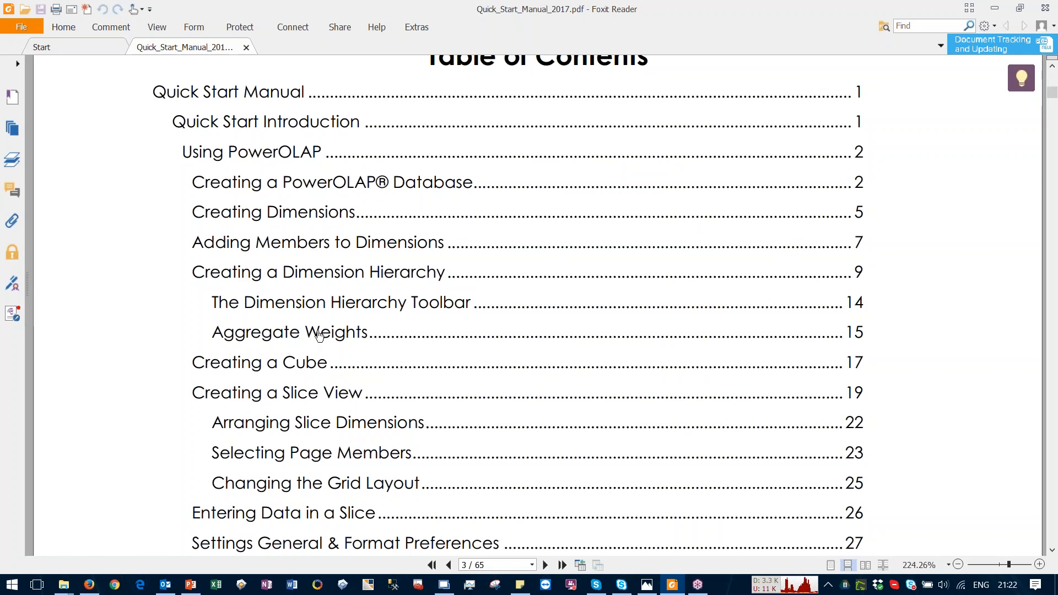
pyautogui.scroll(-1, 311, 337)
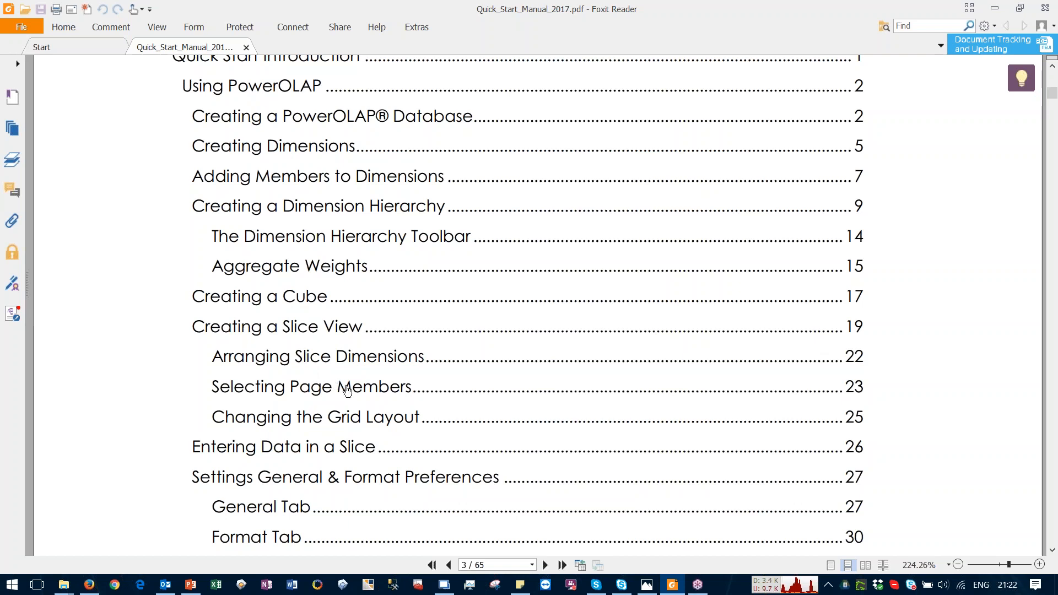
pyautogui.scroll(-1, 344, 386)
pyautogui.scroll(-3, 328, 333)
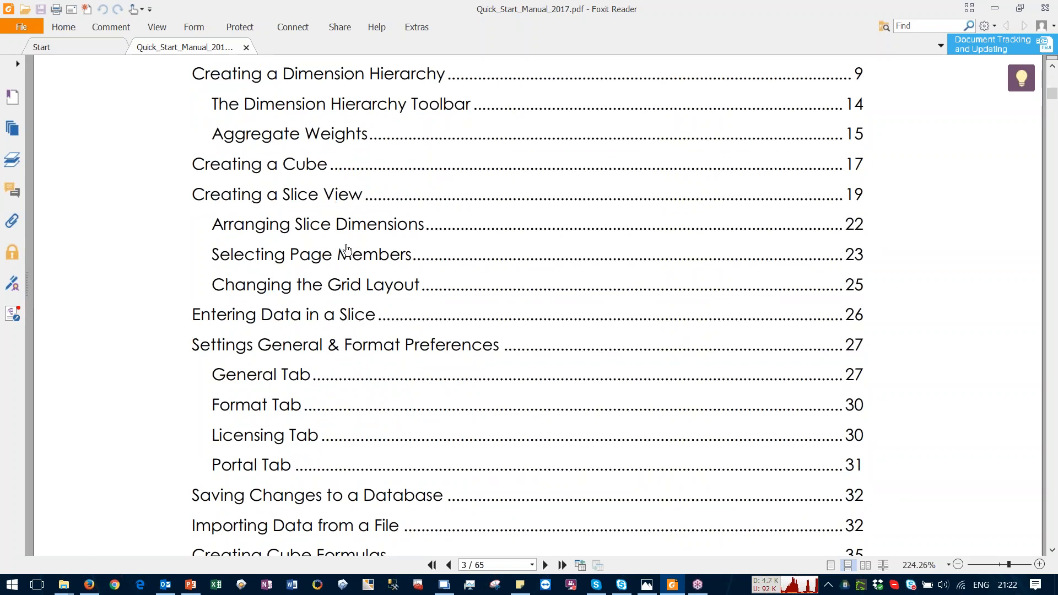
pyautogui.scroll(-5, 347, 249)
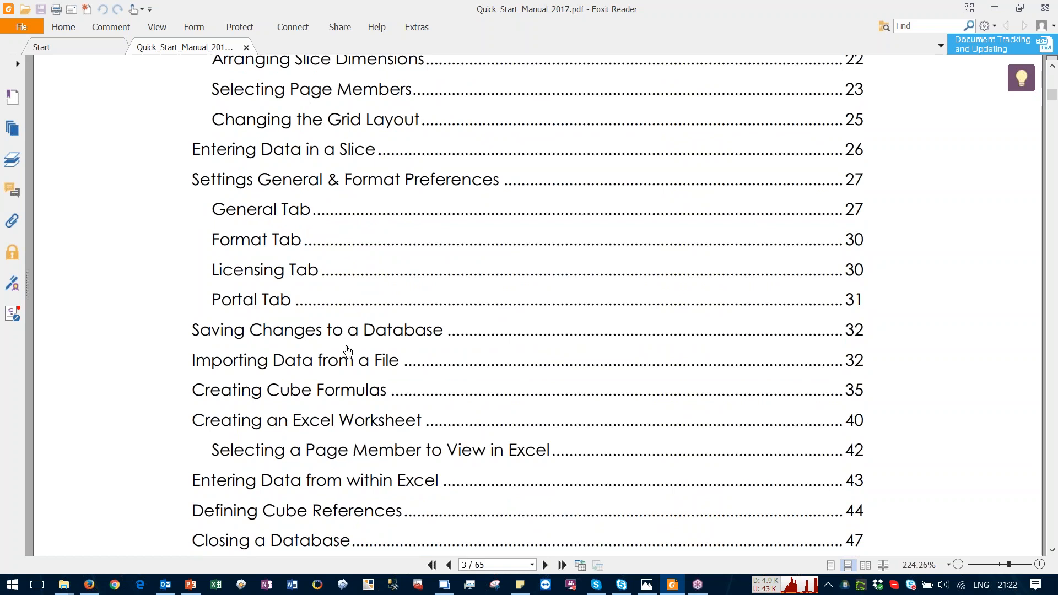
pyautogui.scroll(-1, 345, 349)
pyautogui.scroll(-1, 518, 301)
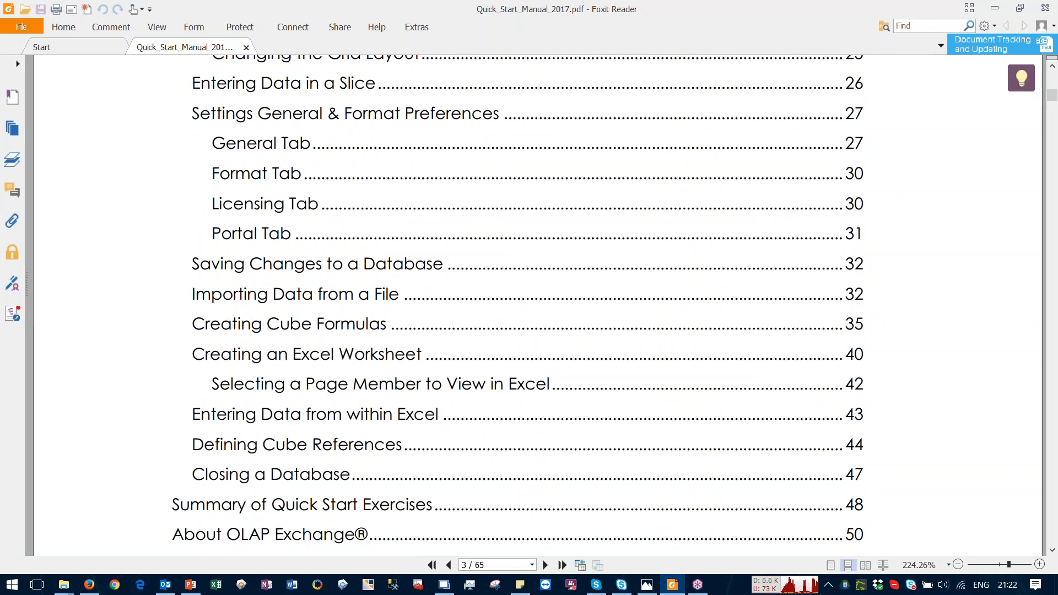
pyautogui.scroll(-3, 329, 410)
pyautogui.scroll(-4, 285, 352)
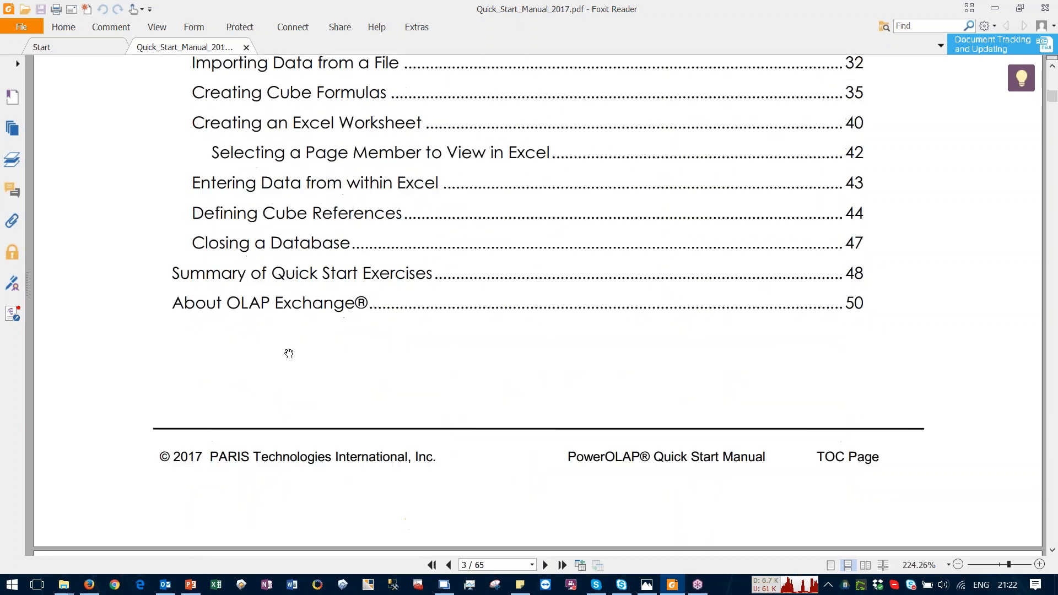
# Go to the manual's About OLAP Exchange section and read step 1 of The OLAP Exchange Process
pyautogui.click(278, 306)
pyautogui.scroll(-1, 361, 325)
pyautogui.scroll(-6, 361, 325)
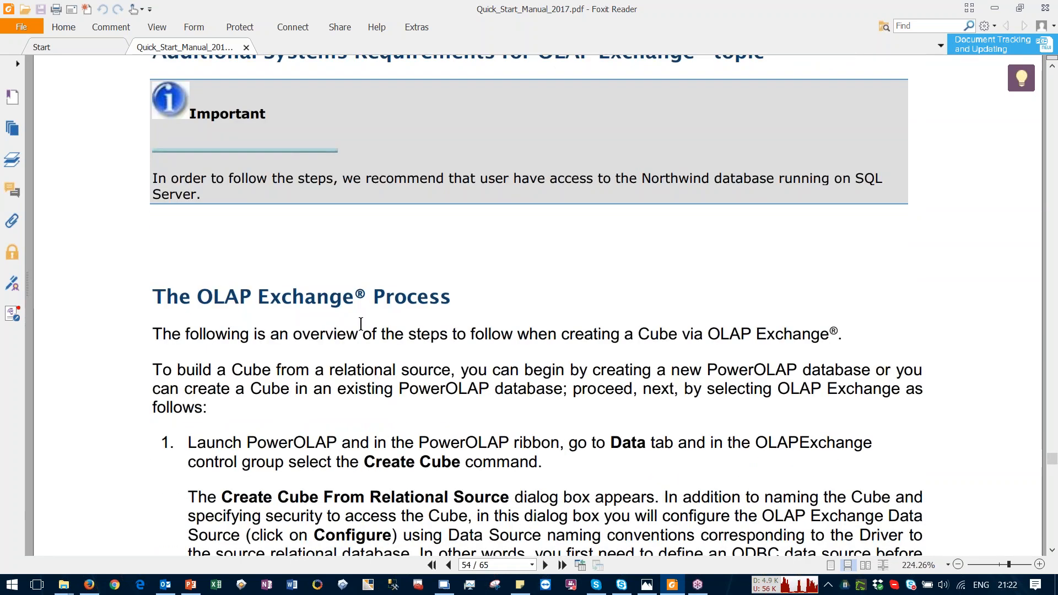
pyautogui.scroll(-2, 361, 324)
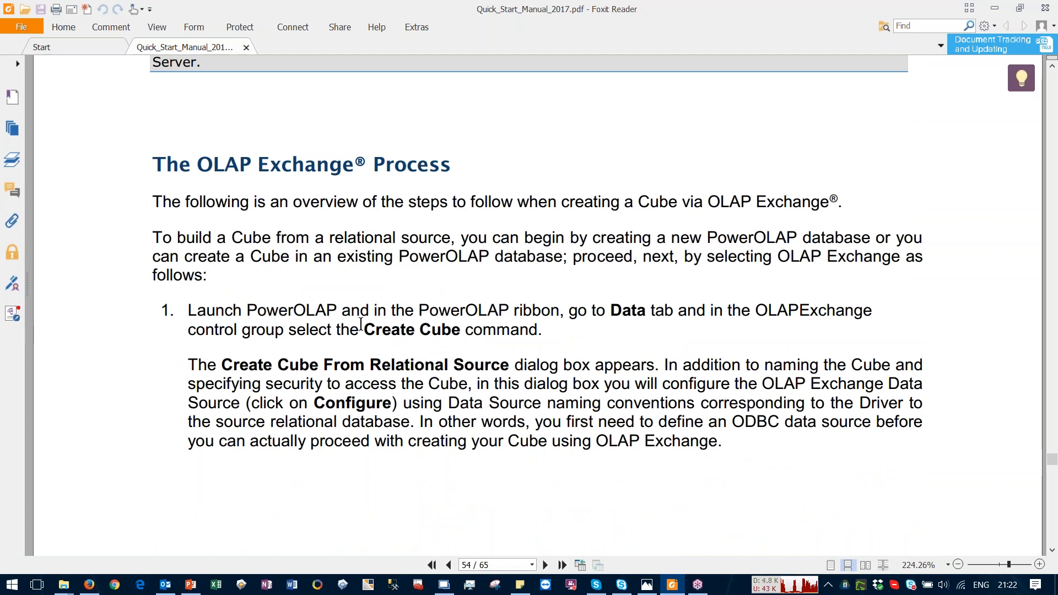
pyautogui.scroll(-5, 392, 329)
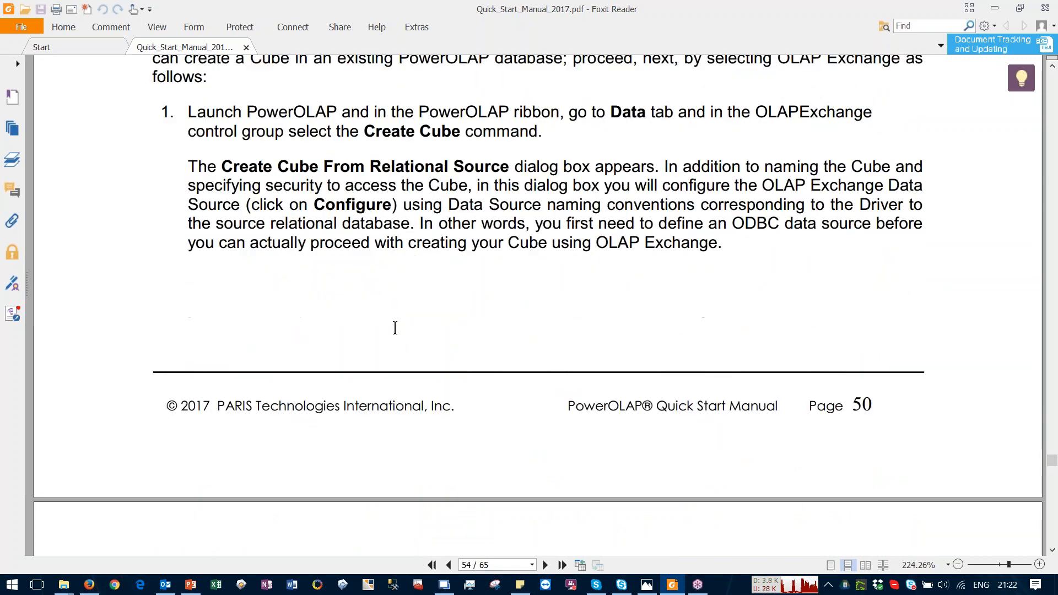
# Read steps 2 to 11 of the manual on setting up the SQL Server ODBC data source OLAPExchDemo
pyautogui.scroll(-2, 404, 307)
pyautogui.scroll(-6, 405, 307)
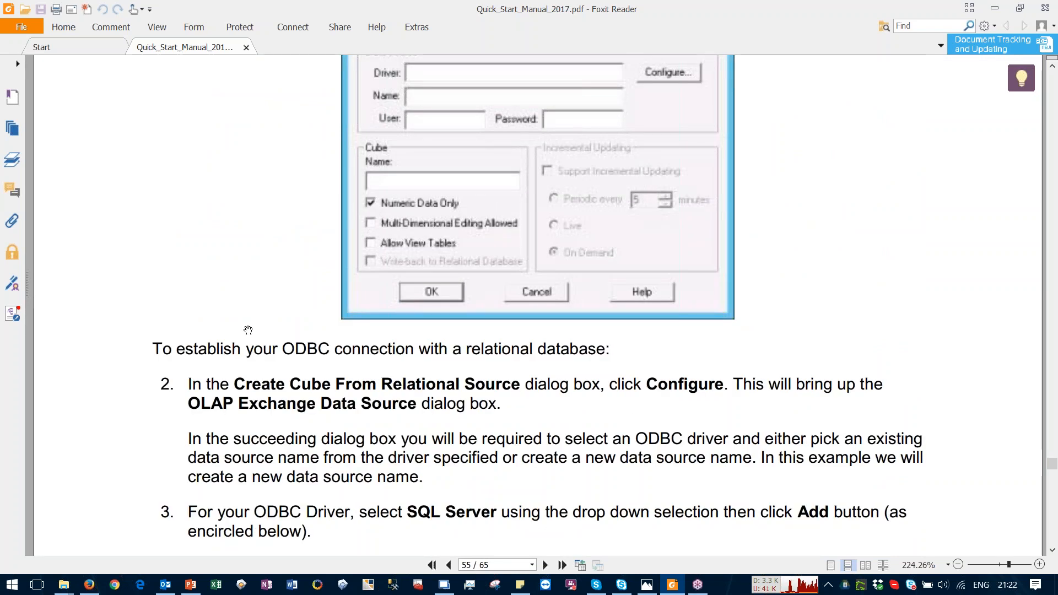
pyautogui.scroll(-4, 298, 348)
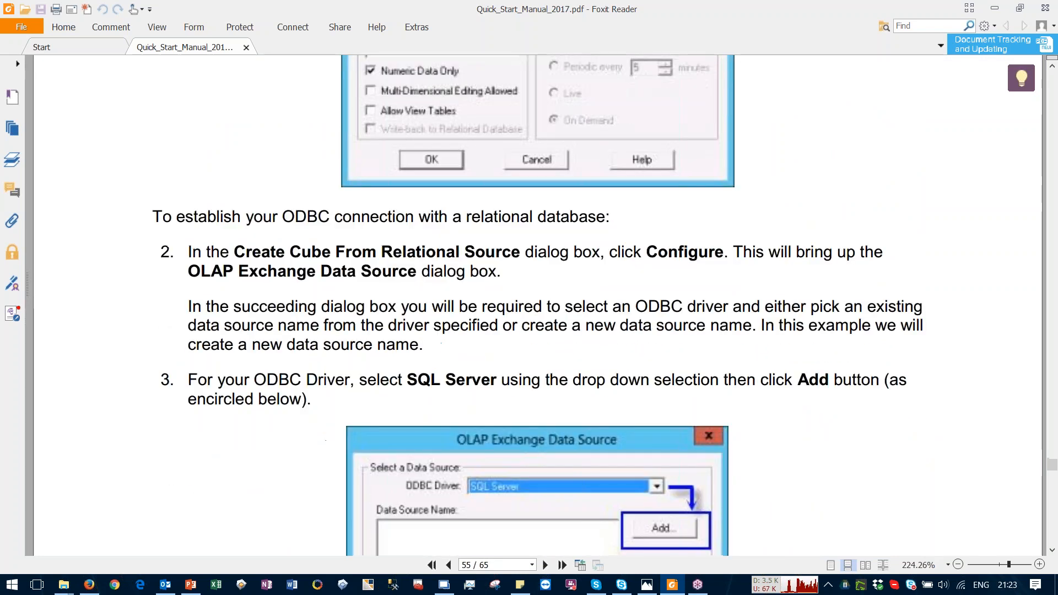
pyautogui.scroll(-6, 297, 348)
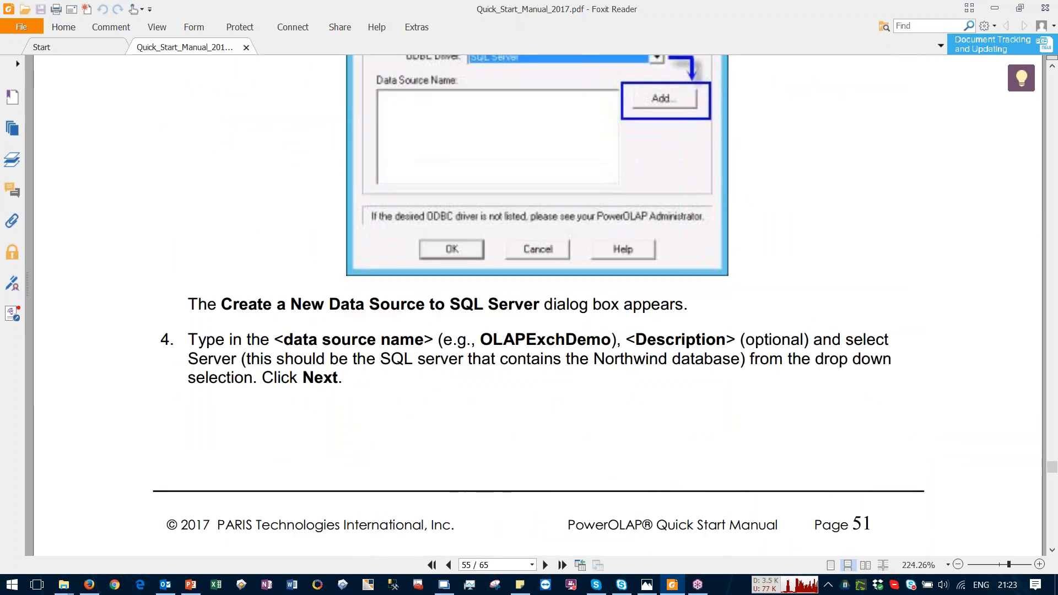
pyautogui.scroll(-7, 298, 348)
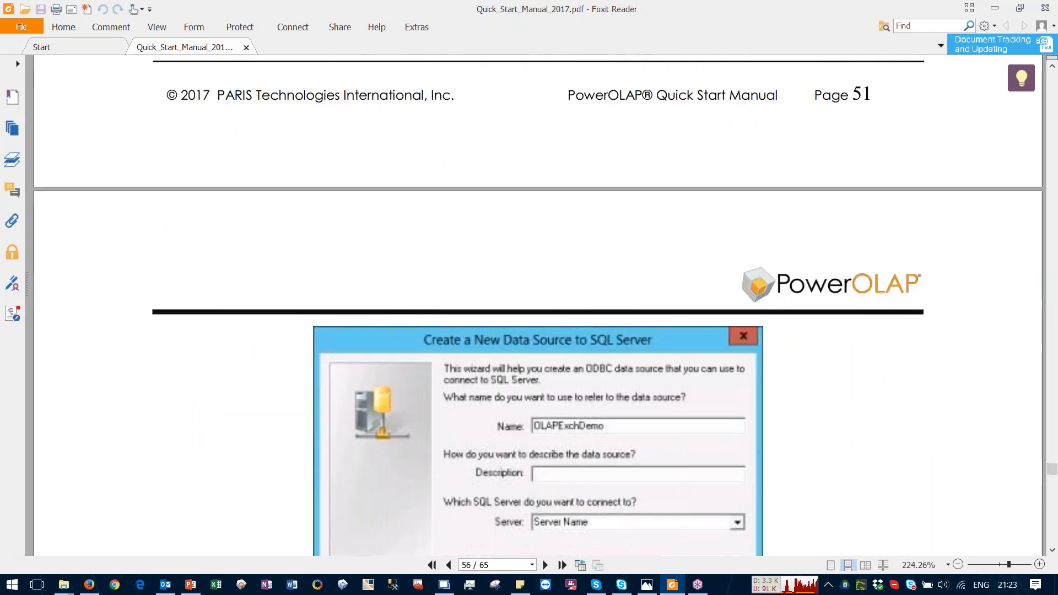
pyautogui.scroll(-3, 365, 392)
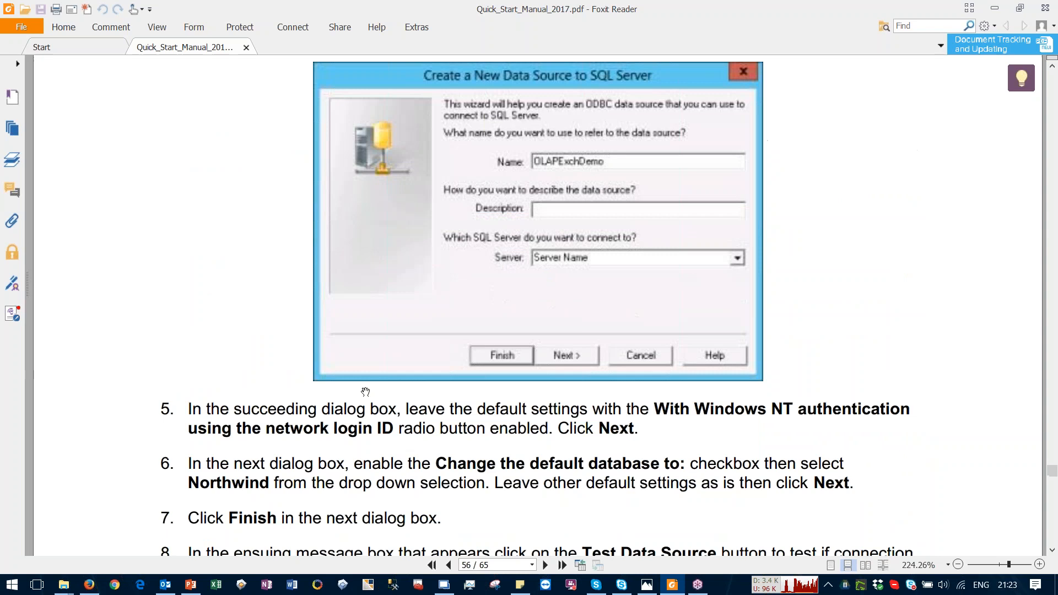
pyautogui.scroll(-3, 368, 465)
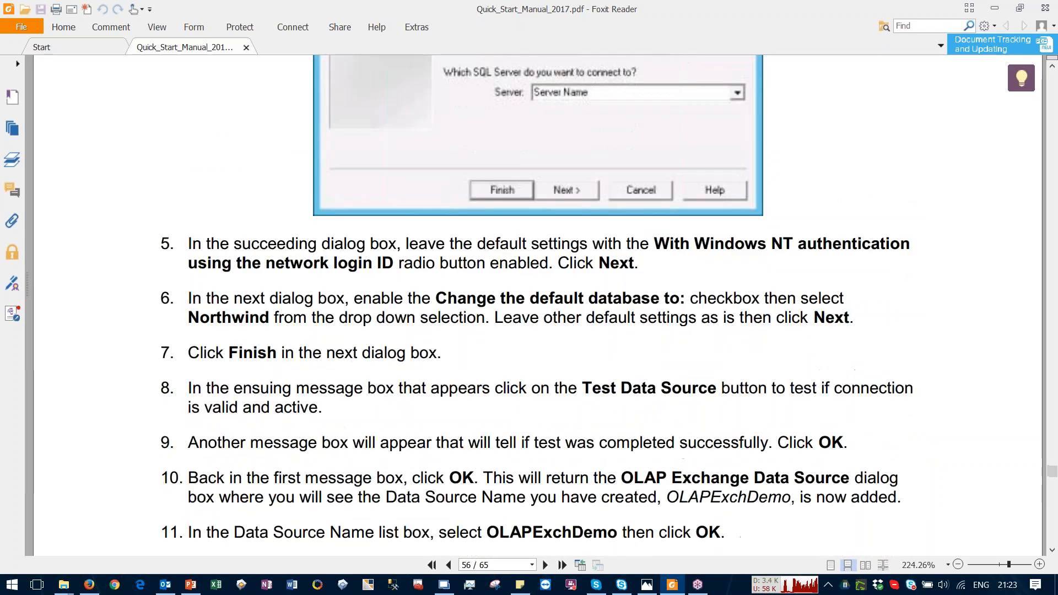
pyautogui.scroll(-1, 378, 456)
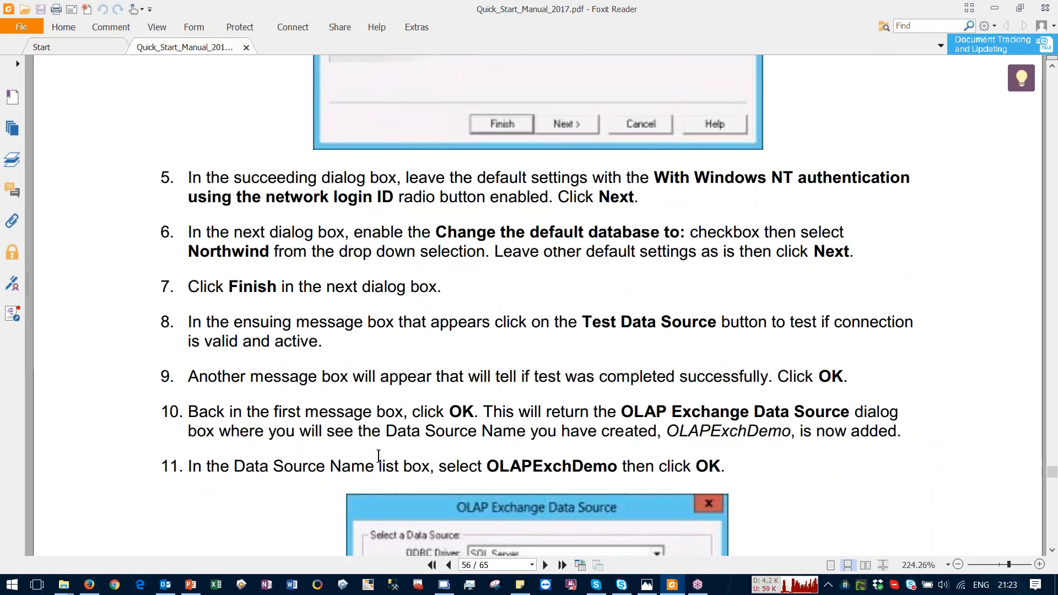
pyautogui.scroll(-2, 342, 353)
pyautogui.scroll(-2, 342, 353)
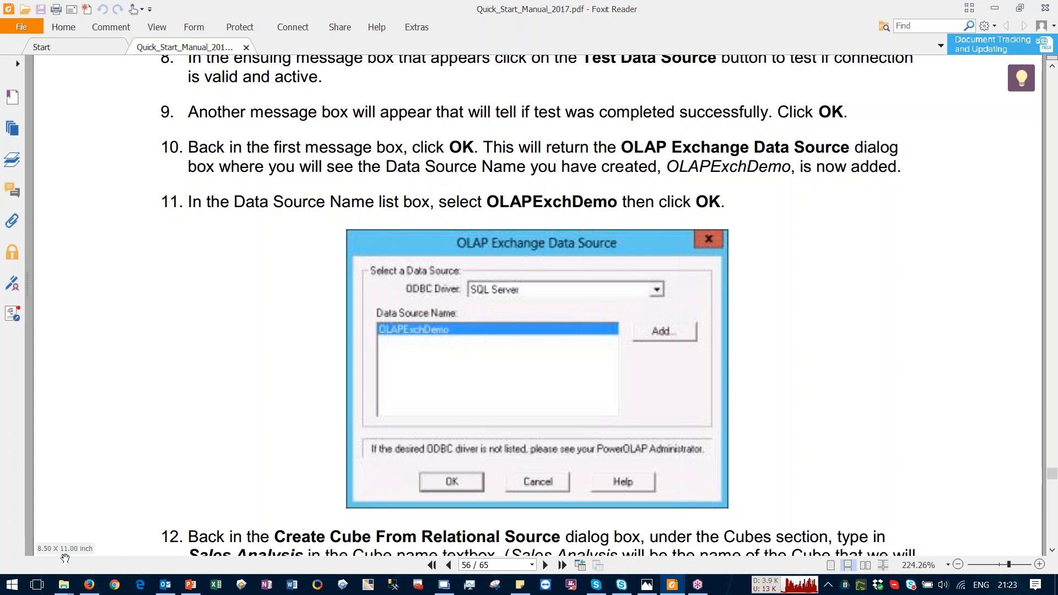
# Search Windows for odbc, check OLAPExchangeDemo among the system data sources in ODBC Data Source Administrator (32-bit), and cancel the dialog
pyautogui.click(19, 586)
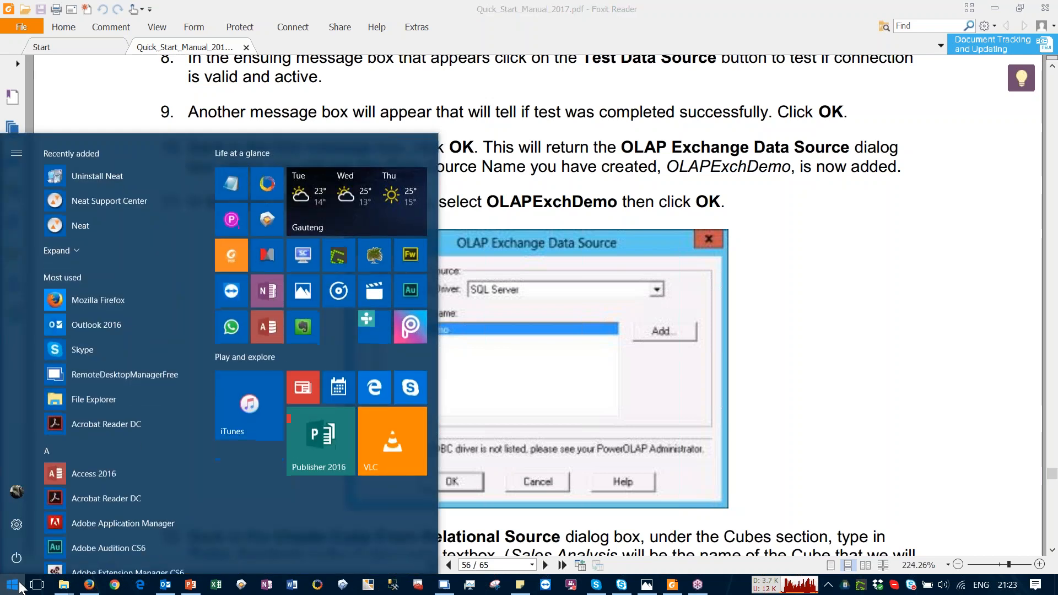
pyautogui.write('od')
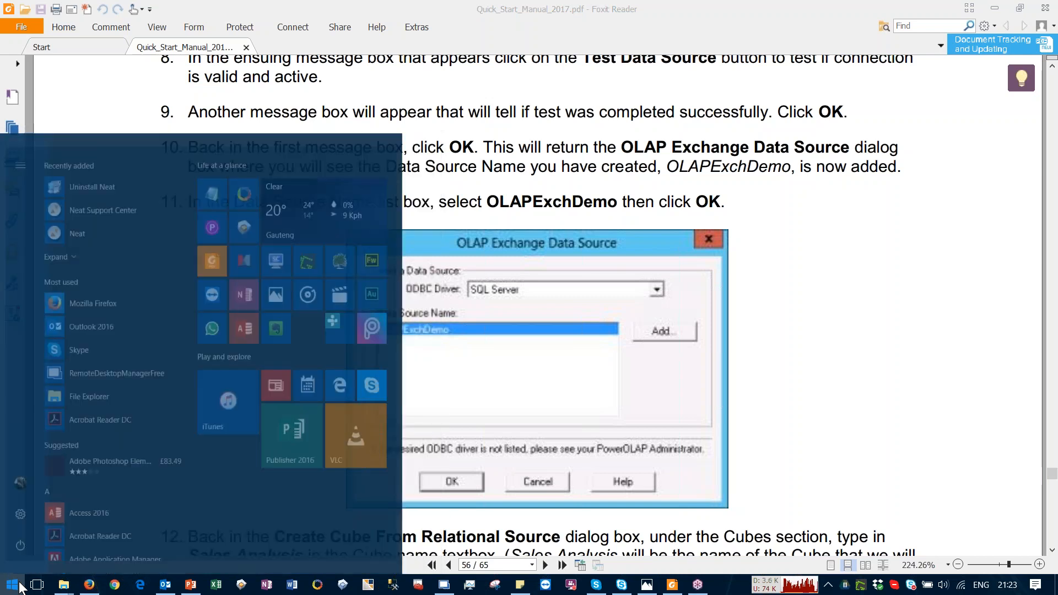
pyautogui.write('bc')
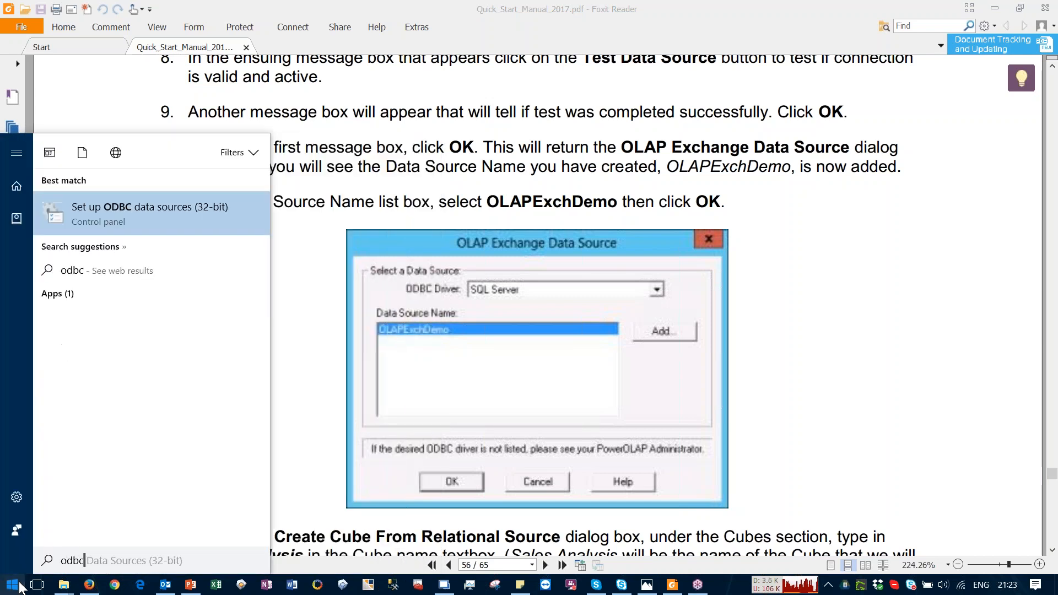
pyautogui.click(131, 216)
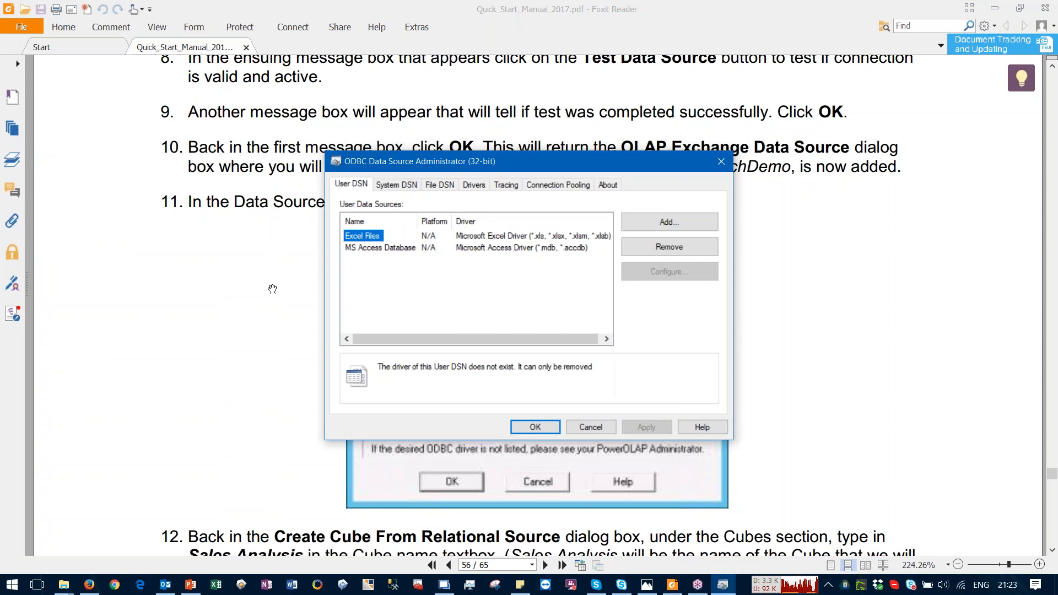
pyautogui.click(390, 184)
pyautogui.click(360, 257)
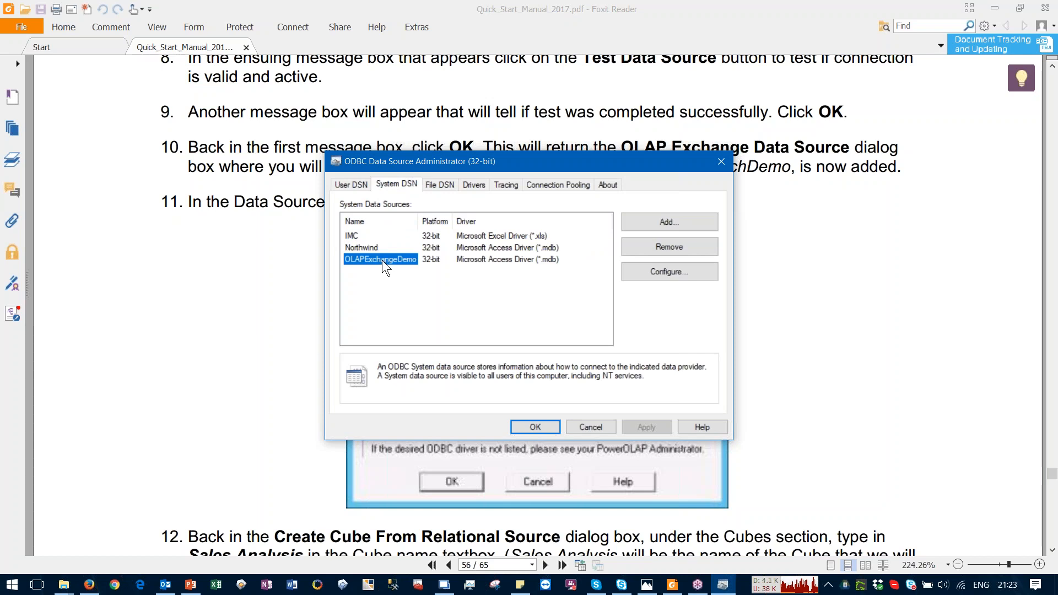
pyautogui.click(580, 425)
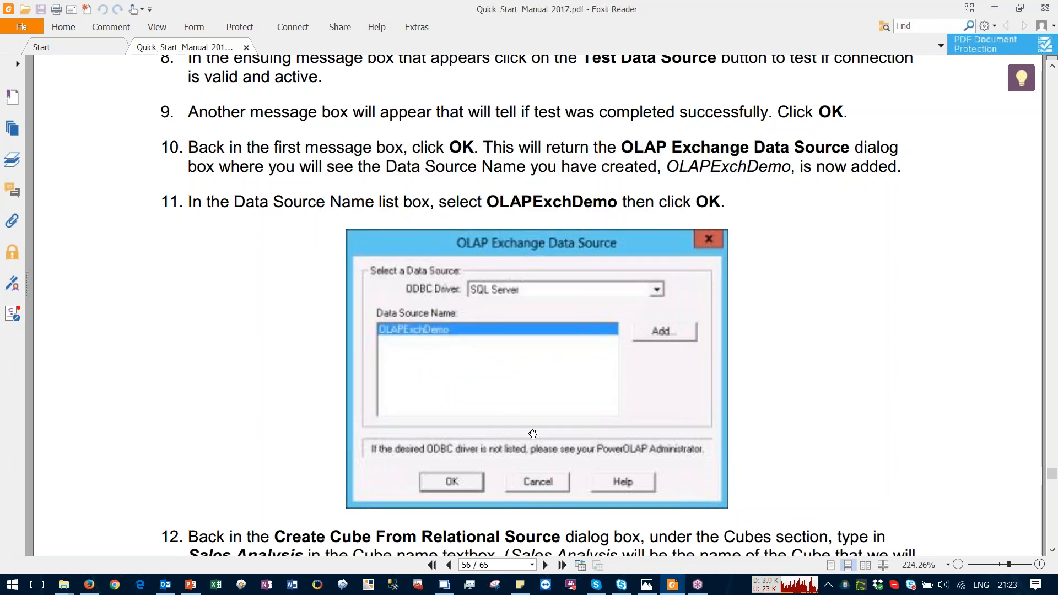
# Skim the manual's steps 13 to 15 on adding dimensions, minimize the manual, and launch PowerOLAP again
pyautogui.scroll(-10, 542, 493)
pyautogui.scroll(-15, 446, 443)
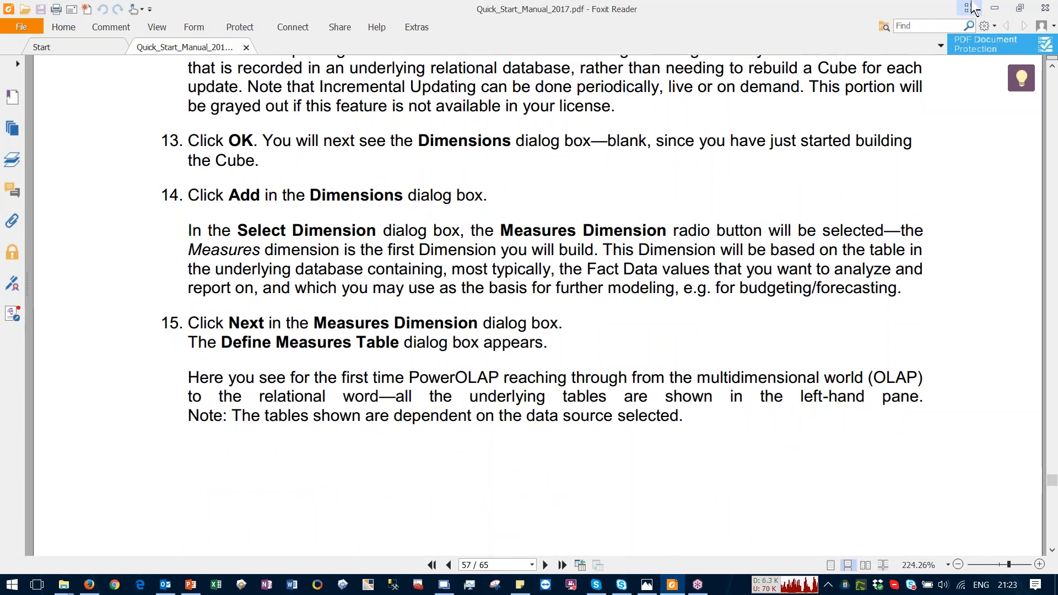
pyautogui.click(996, 10)
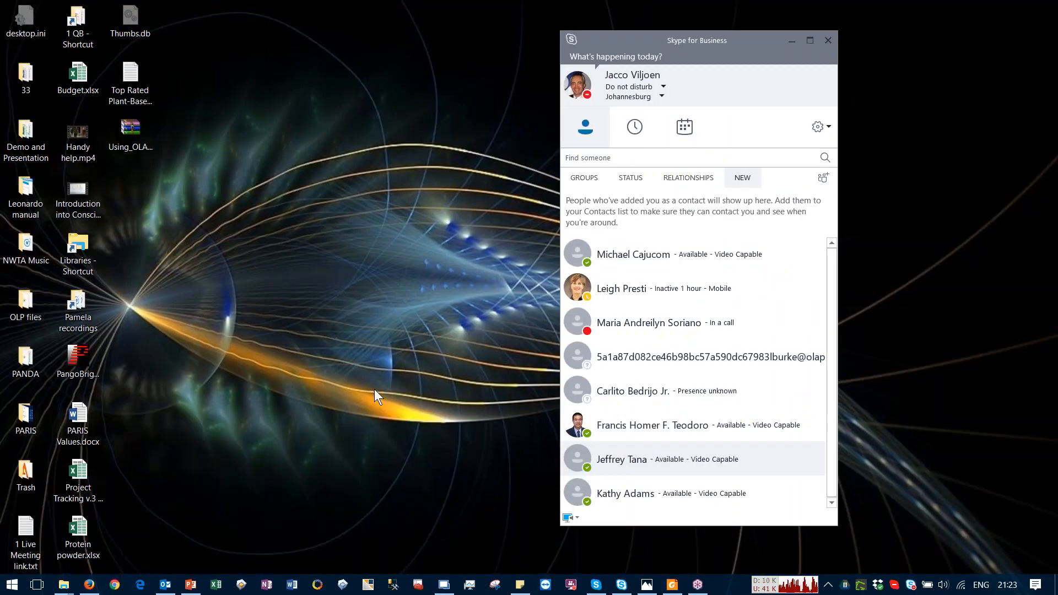
pyautogui.click(241, 584)
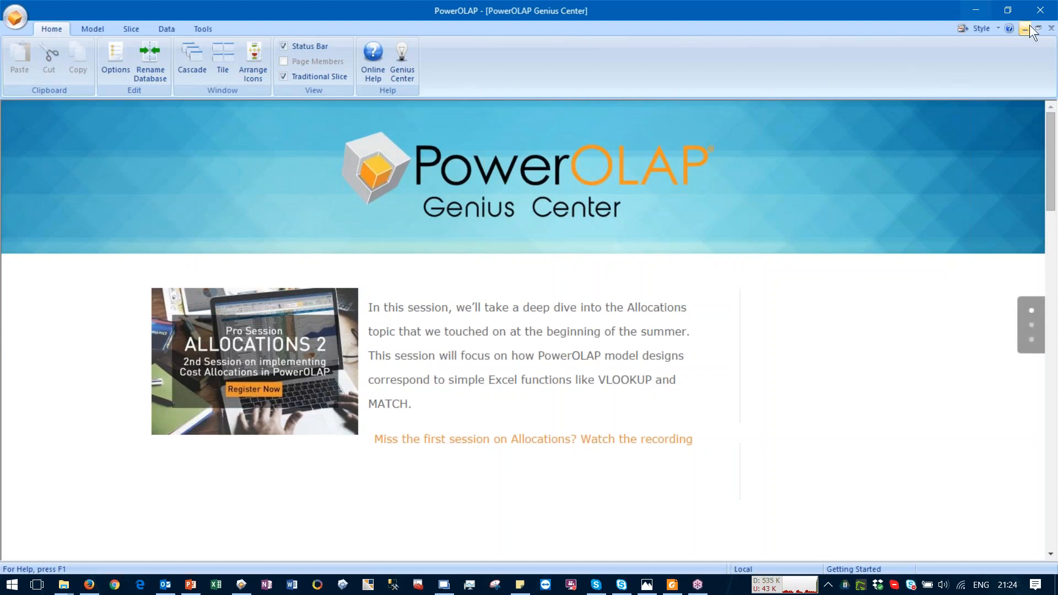
# Close the Genius Center page and add a dimension named Accounts to the database
pyautogui.click(1051, 28)
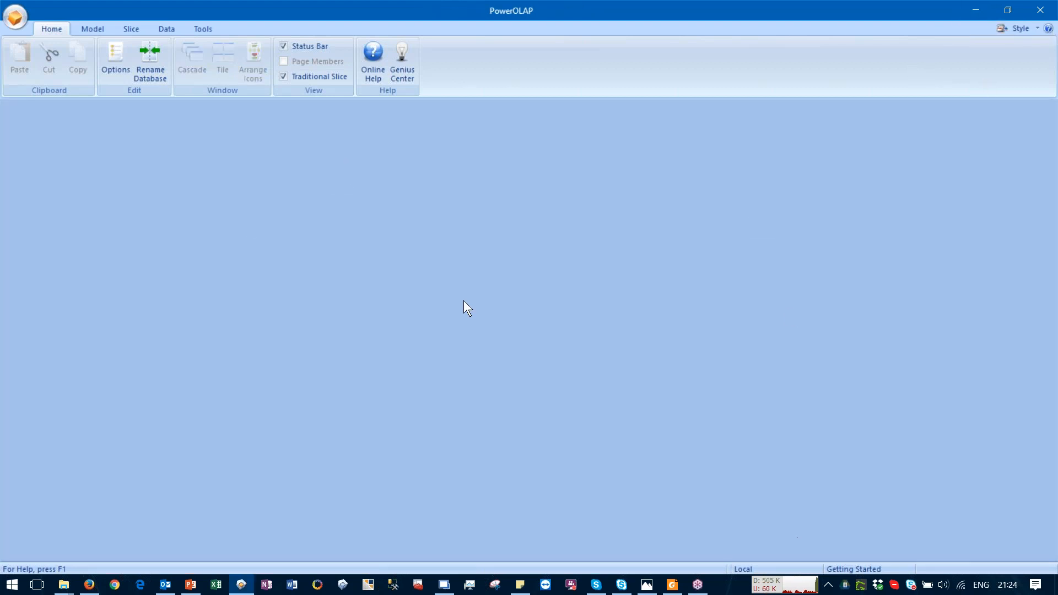
pyautogui.click(90, 31)
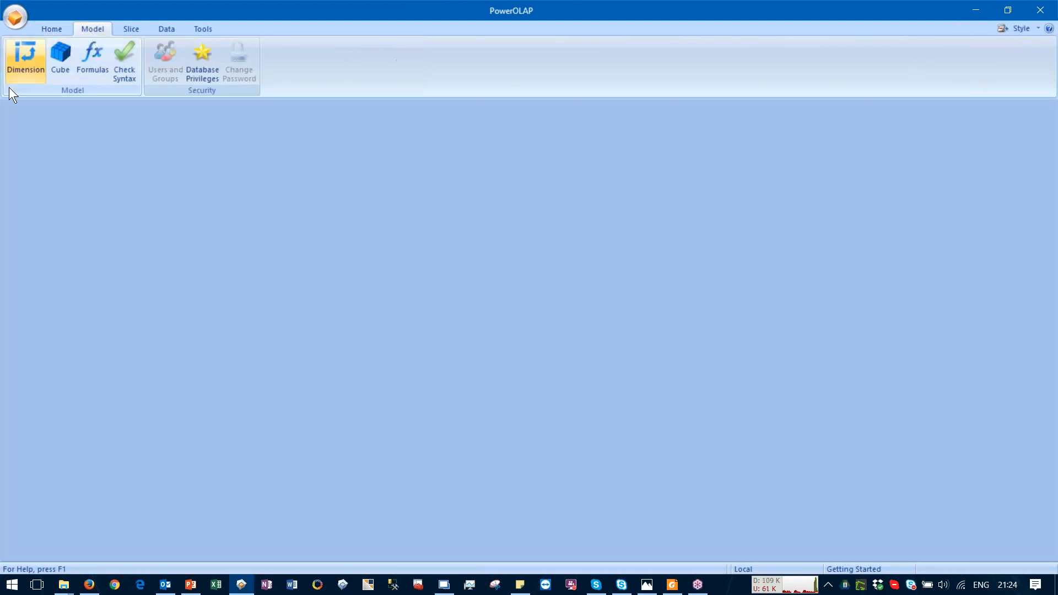
pyautogui.click(25, 53)
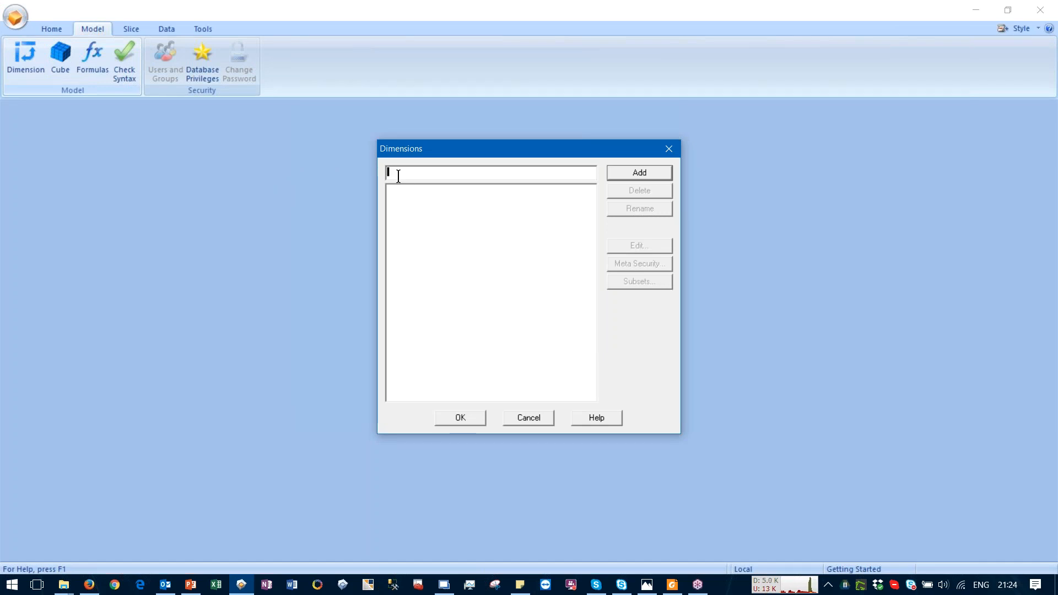
pyautogui.write('Accounts')
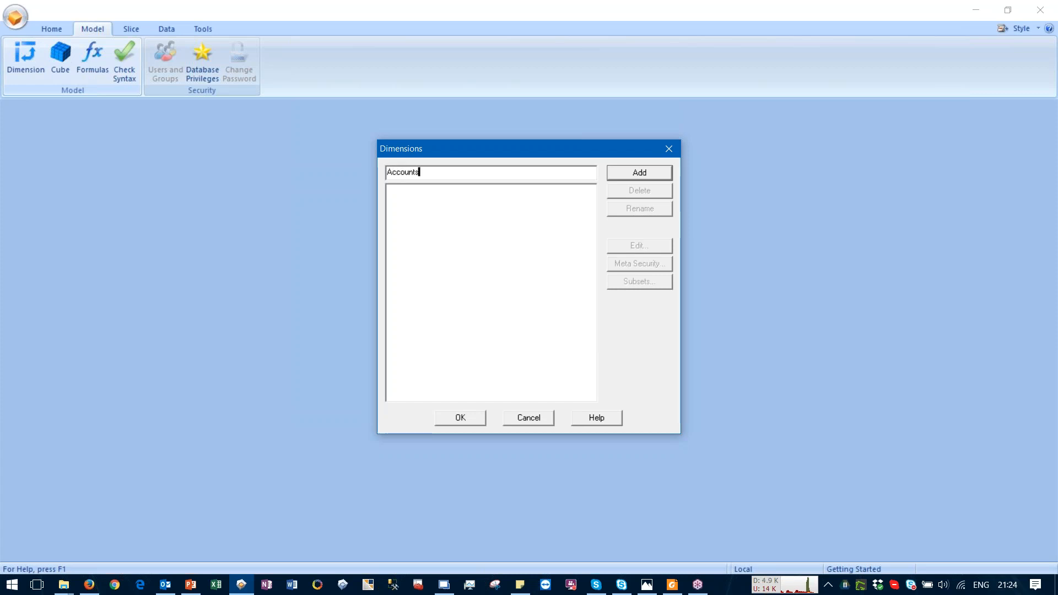
pyautogui.click(620, 169)
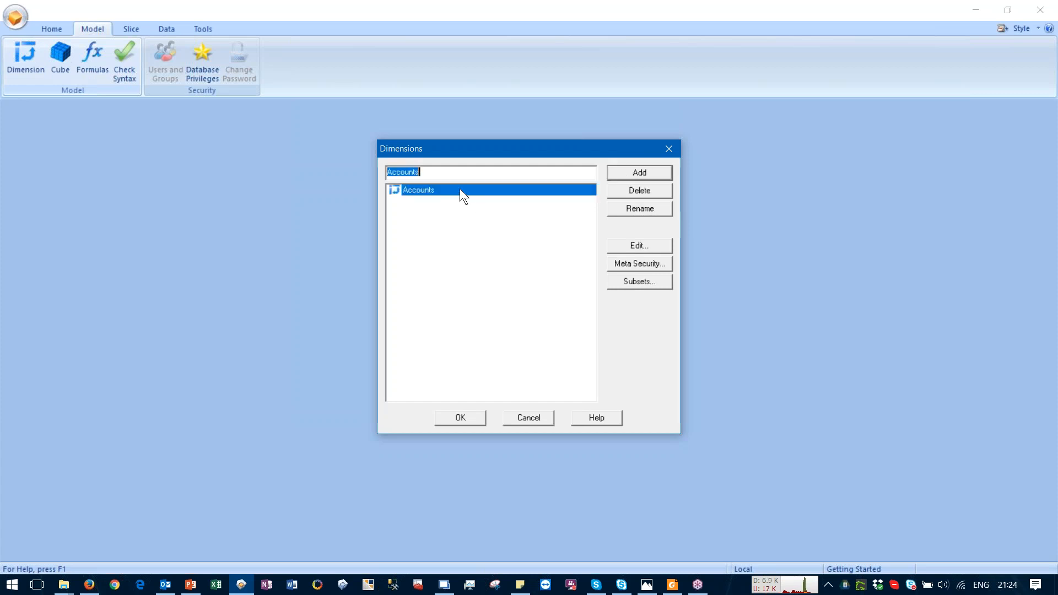
# Open the Accounts dimension for editing and add the members Sales, CoS, Margin and Margin %
pyautogui.click(625, 246)
pyautogui.click(527, 174)
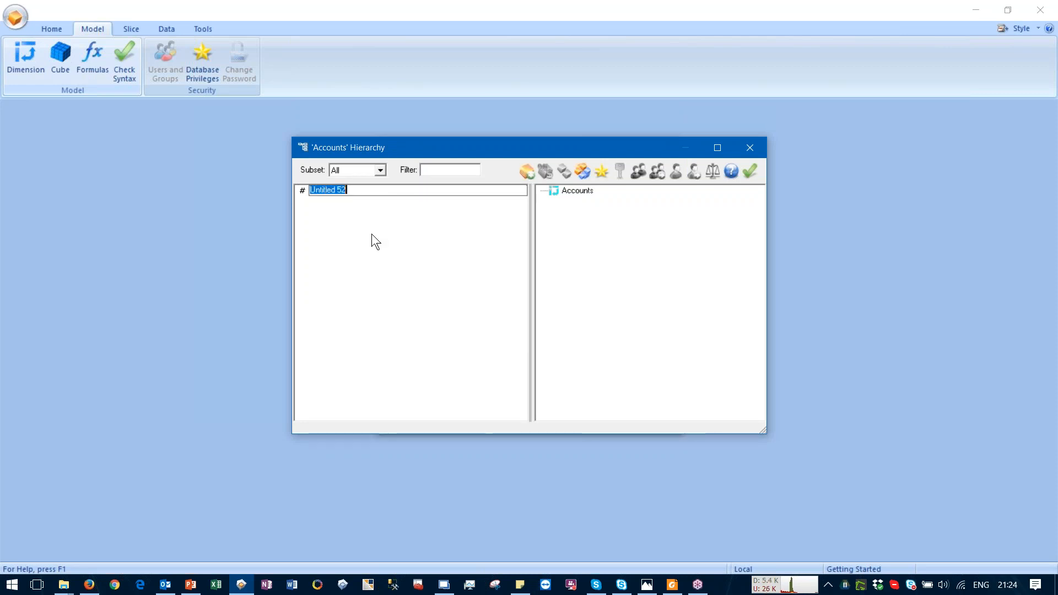
pyautogui.write('Sales')
pyautogui.press('Return')
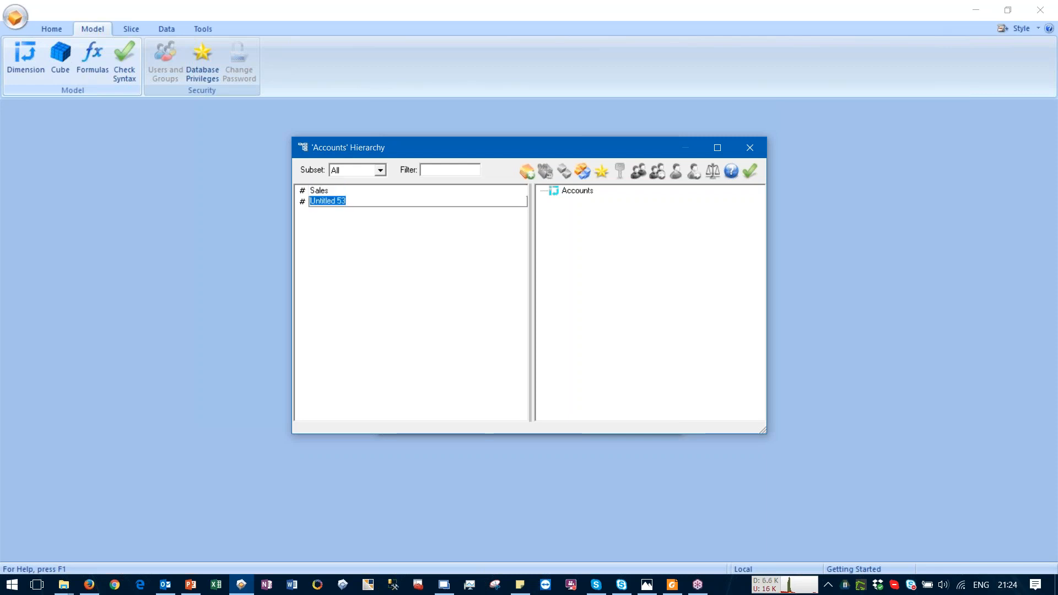
pyautogui.write('CoS')
pyautogui.press('Return')
pyautogui.write('Margin')
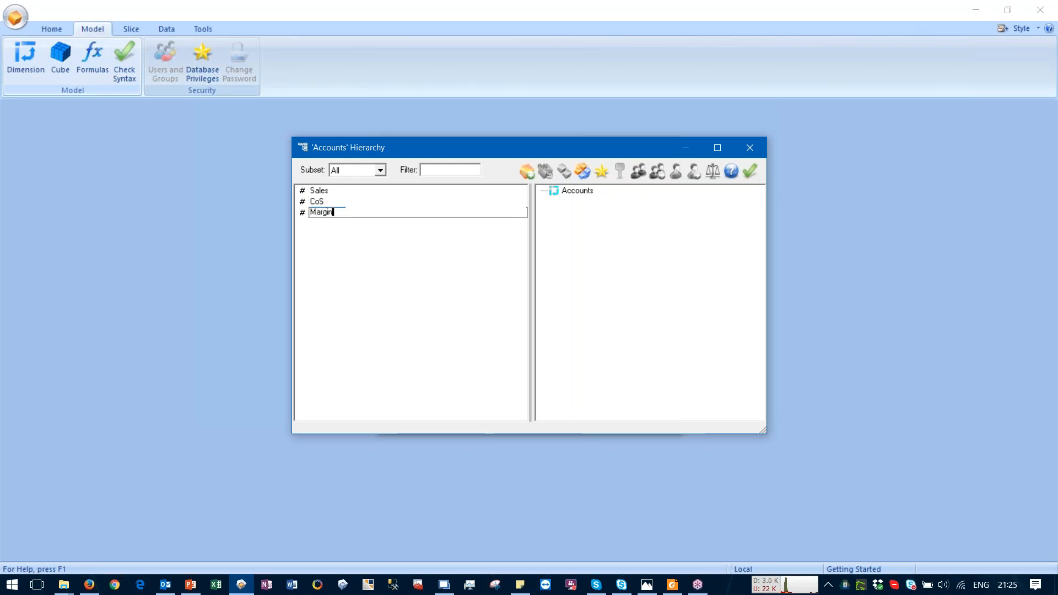
pyautogui.press('Return')
pyautogui.write('Margin %')
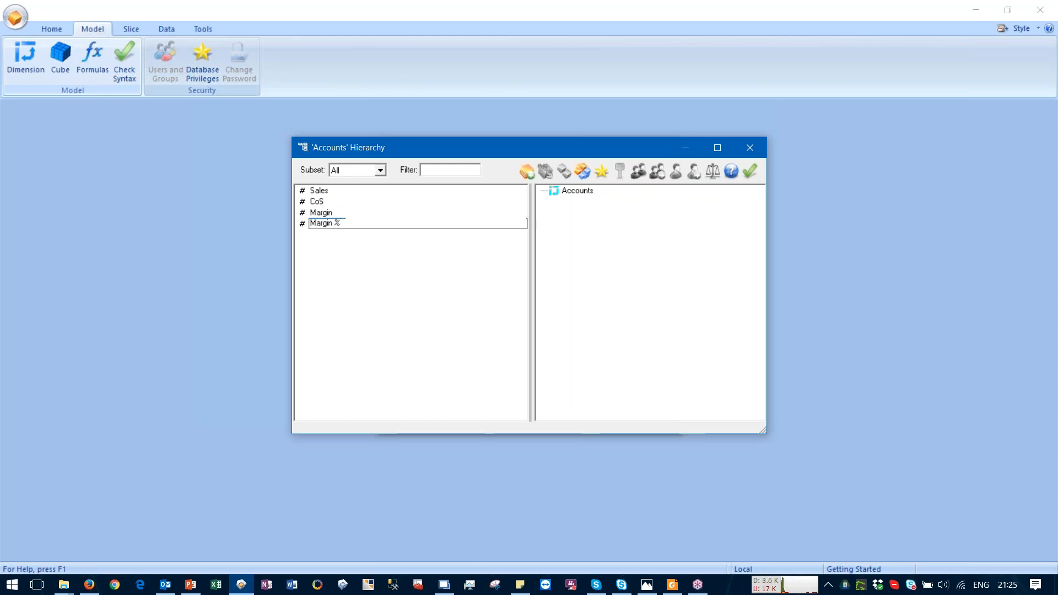
pyautogui.click(368, 304)
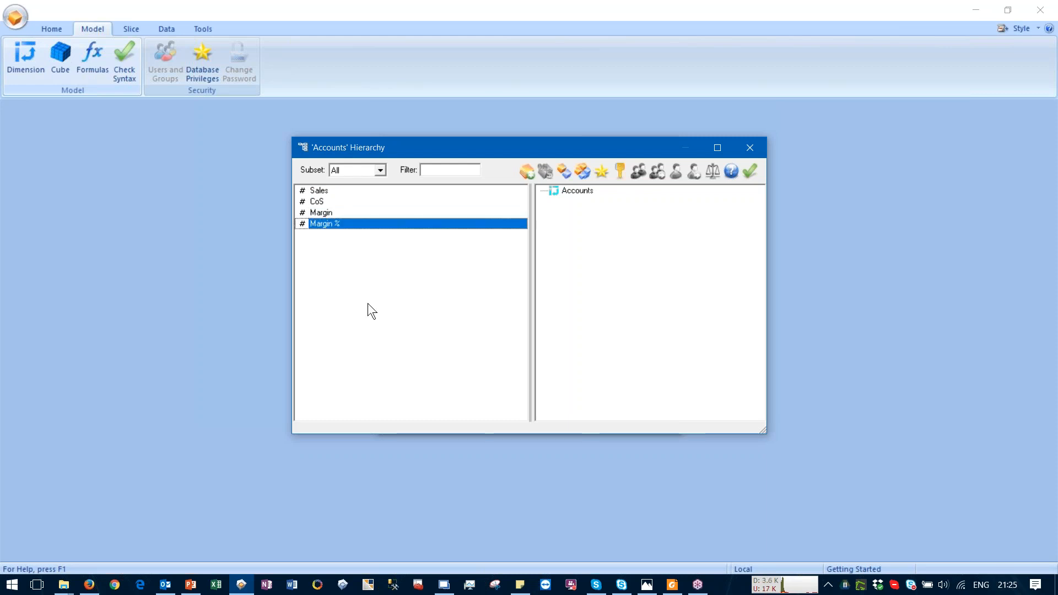
# Place Margin in the Accounts hierarchy and put Sales and CoS beneath it as its children
pyautogui.click(313, 211)
pyautogui.moveTo(305, 215); pyautogui.dragTo(585, 201)
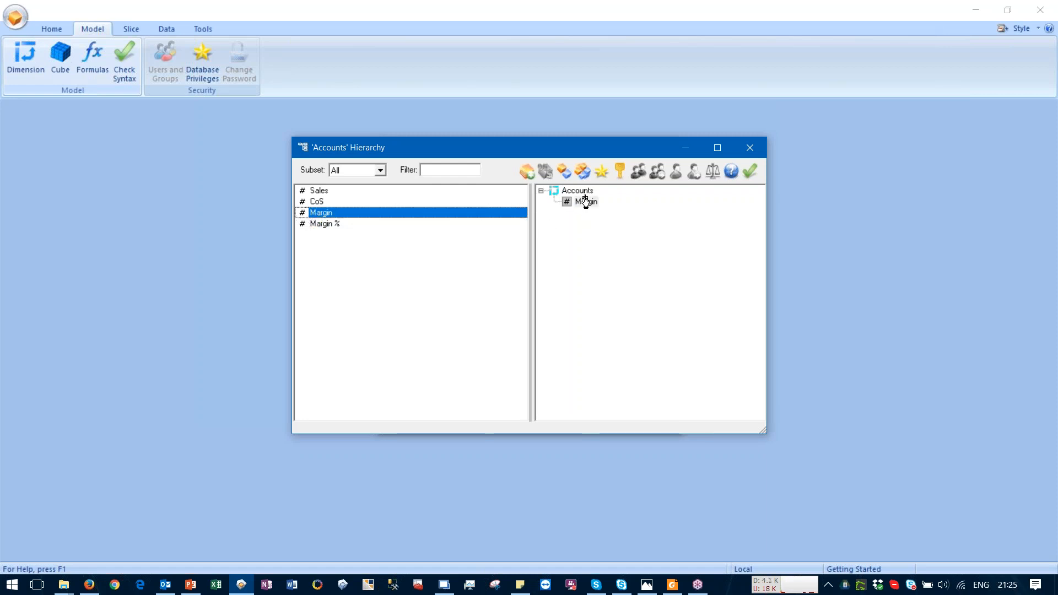
pyautogui.click(315, 193)
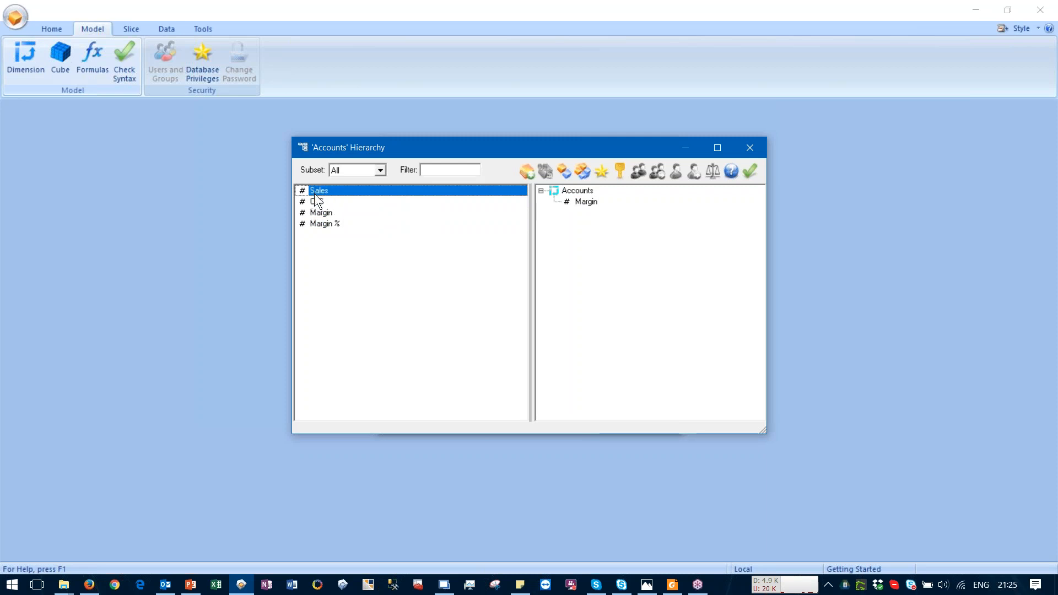
pyautogui.keyDown('ctrl'); pyautogui.click(314, 203); pyautogui.keyUp('ctrl')
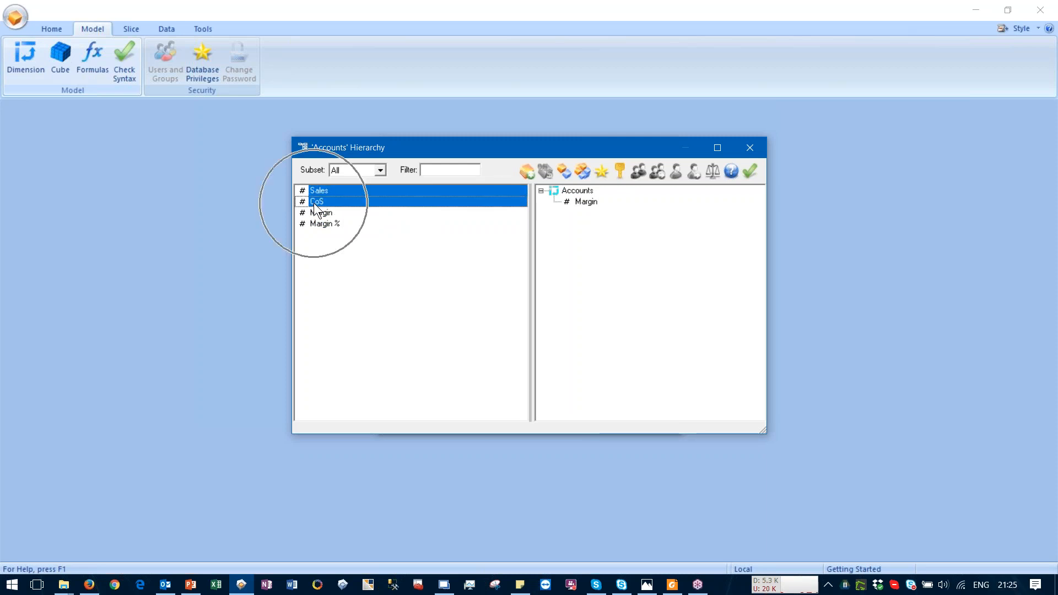
pyautogui.moveTo(319, 190); pyautogui.dragTo(587, 208)
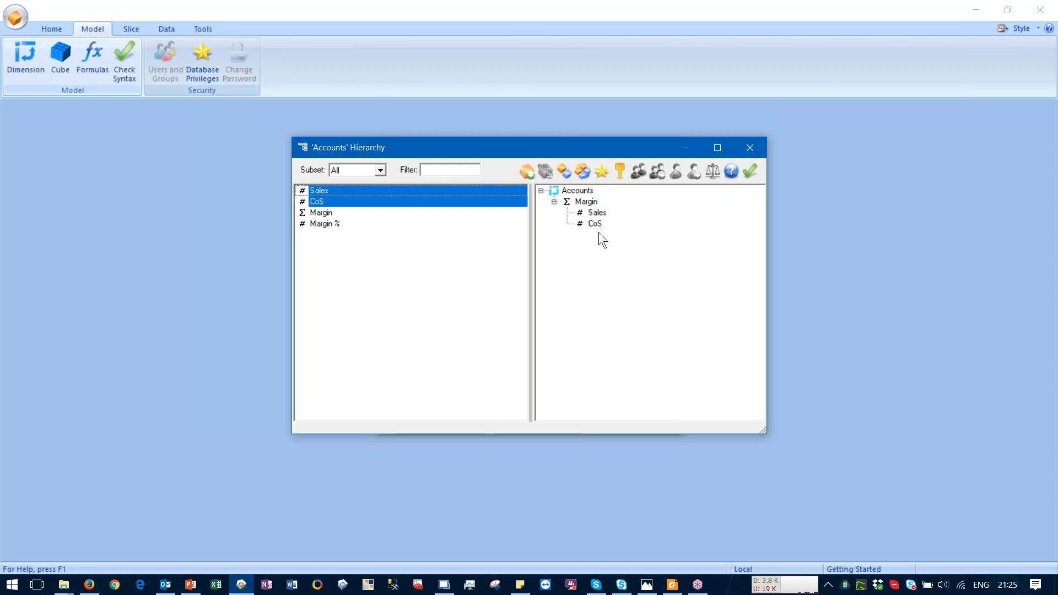
# Set the weight of CoS under Margin to -1 and save the Accounts hierarchy
pyautogui.click(594, 214)
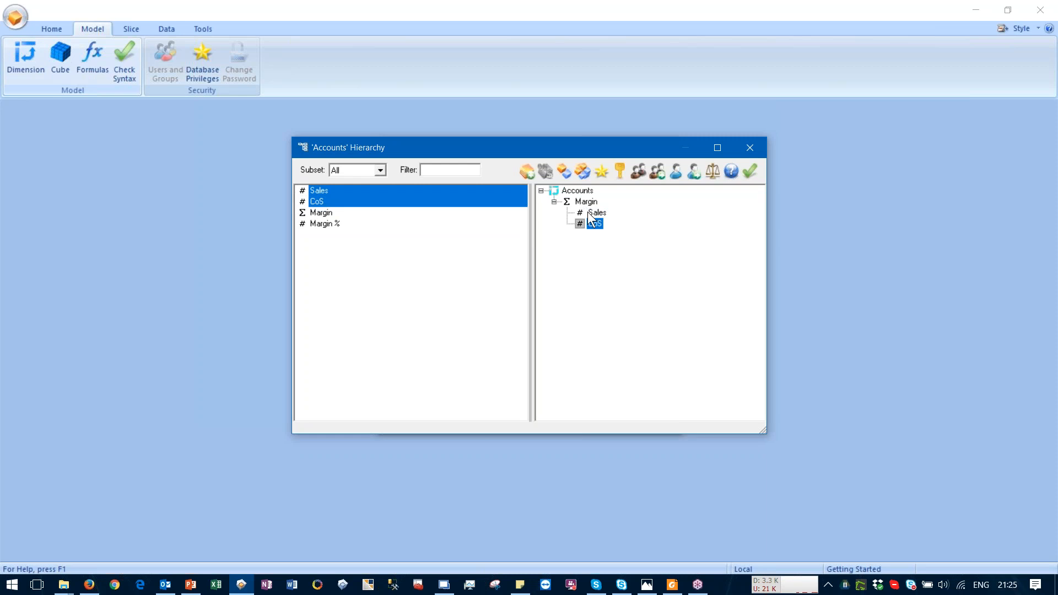
pyautogui.click(597, 224)
pyautogui.write('-1')
pyautogui.press('Return')
pyautogui.click(586, 201)
pyautogui.click(745, 169)
# Add a second dimension named Regions
pyautogui.moveTo(421, 172); pyautogui.dragTo(359, 173)
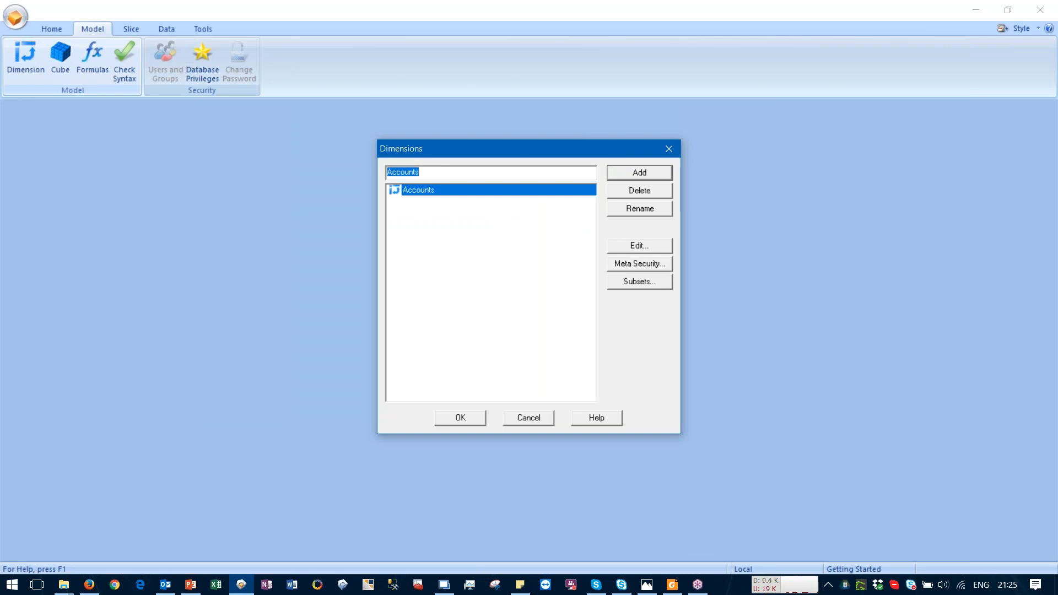
pyautogui.write('Regions')
pyautogui.click(616, 172)
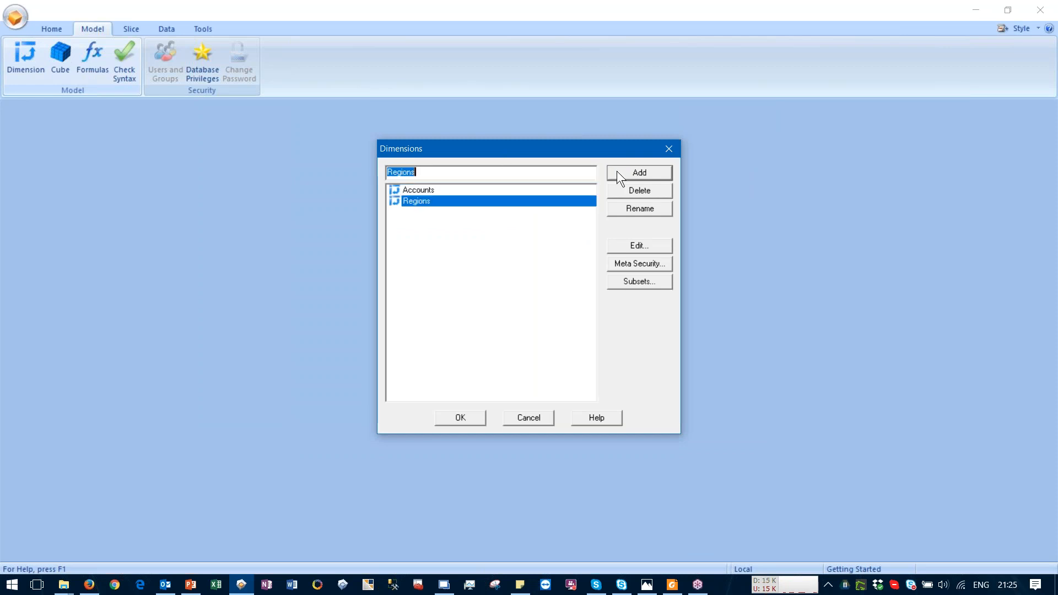
# Open the Regions dimension for editing and add the members USA, Canada and North America
pyautogui.click(619, 242)
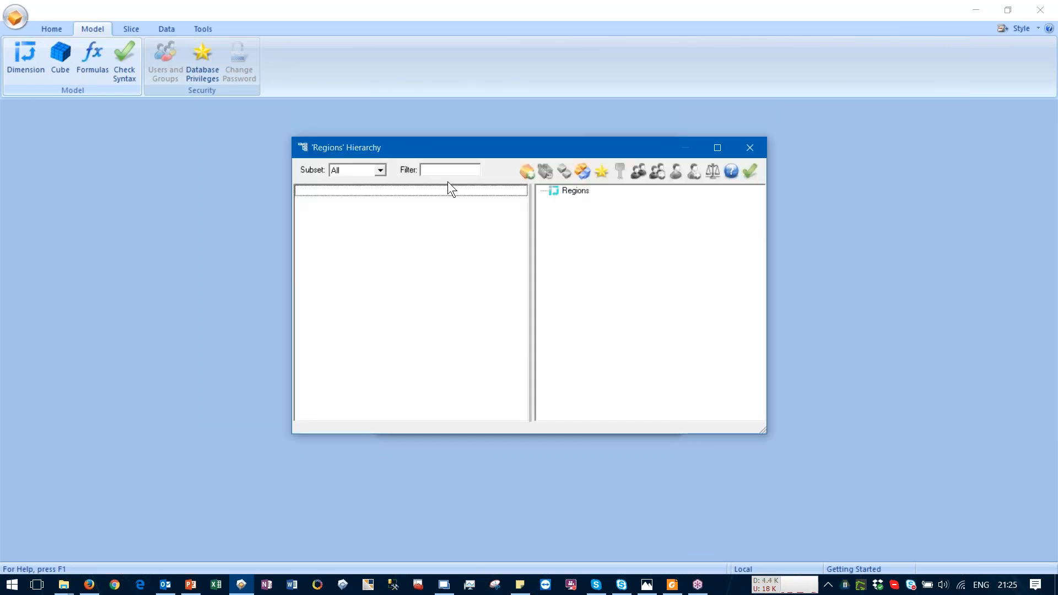
pyautogui.click(521, 171)
pyautogui.write('USA')
pyautogui.press('Return')
pyautogui.write('C')
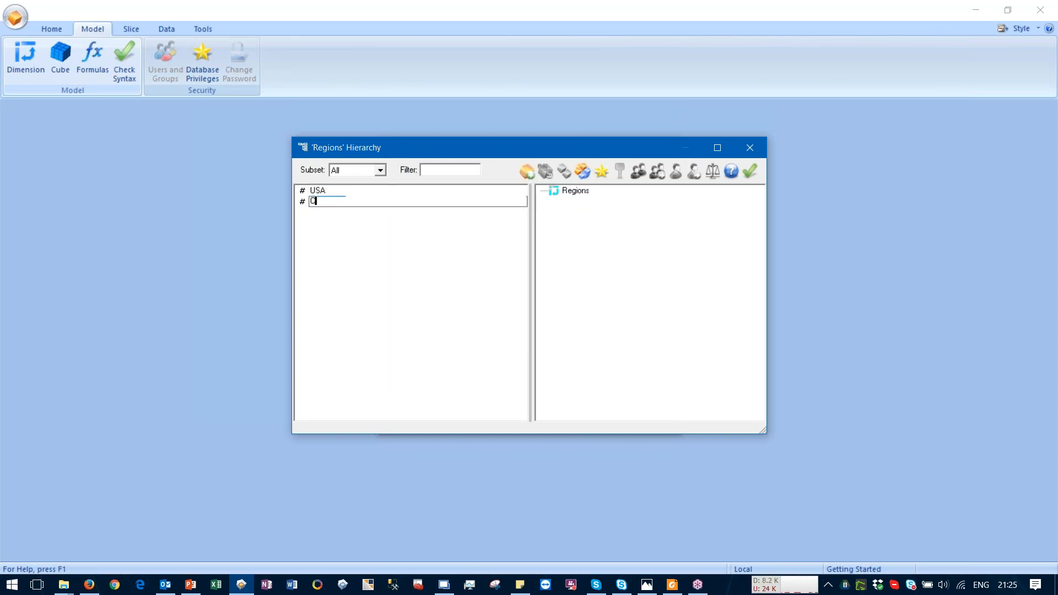
pyautogui.write('anada')
pyautogui.press('Return')
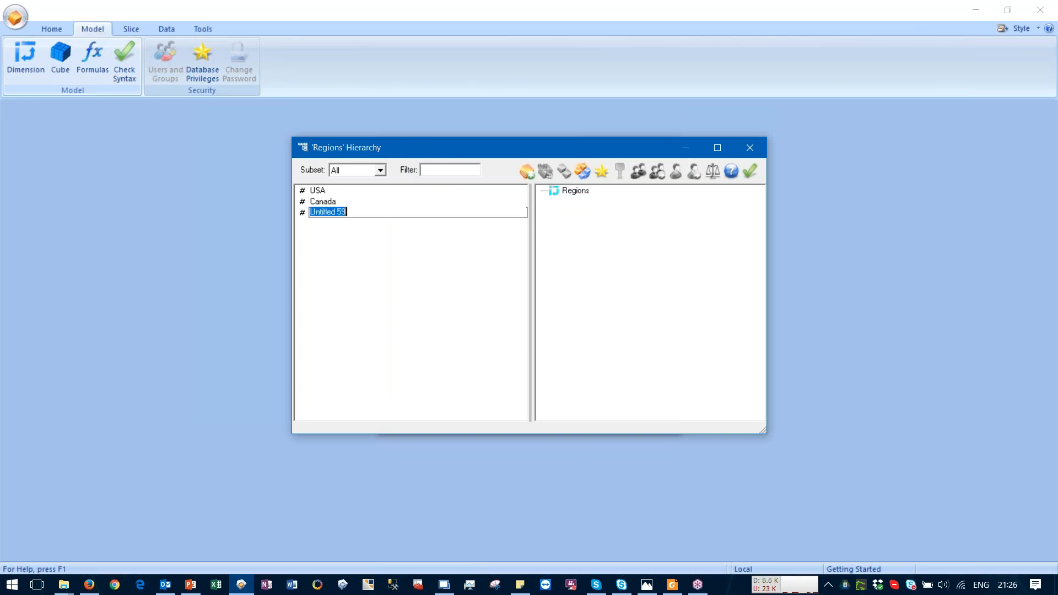
pyautogui.write('North America')
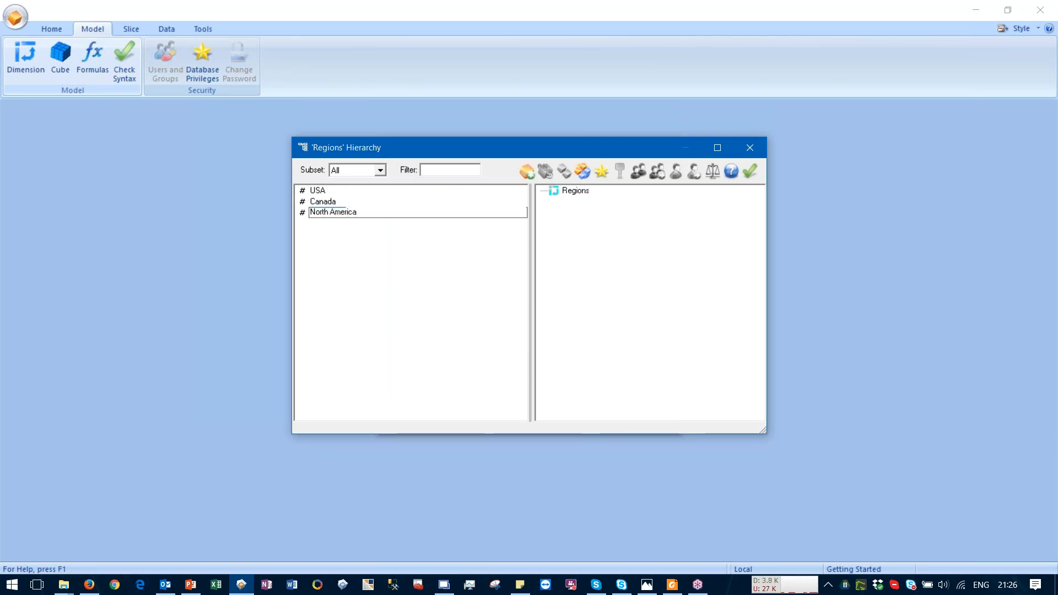
pyautogui.press('Return')
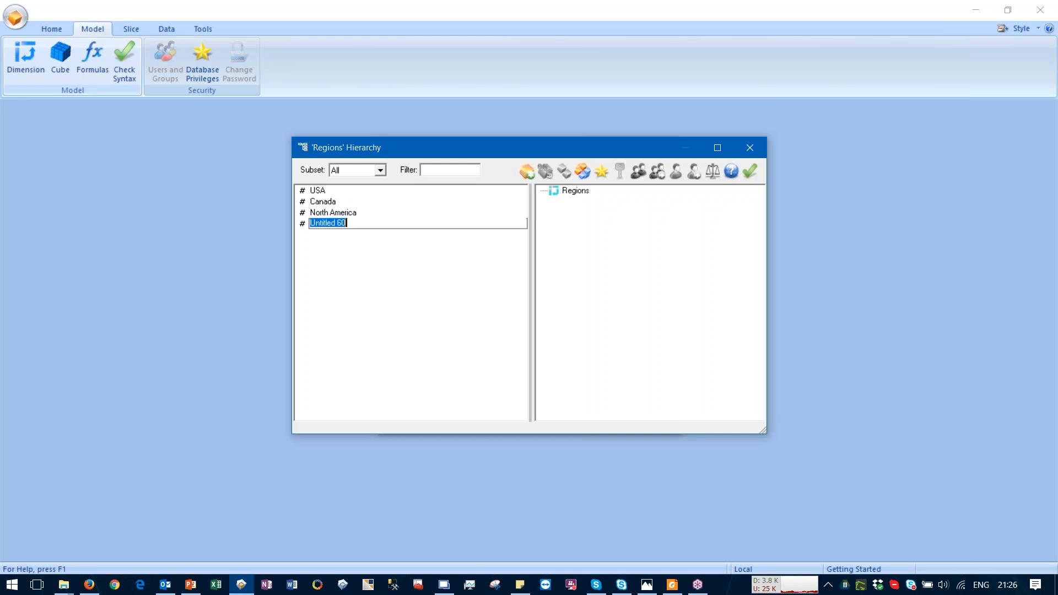
# Add the members UK, France, Europe and World to the Regions dimension
pyautogui.write('UK')
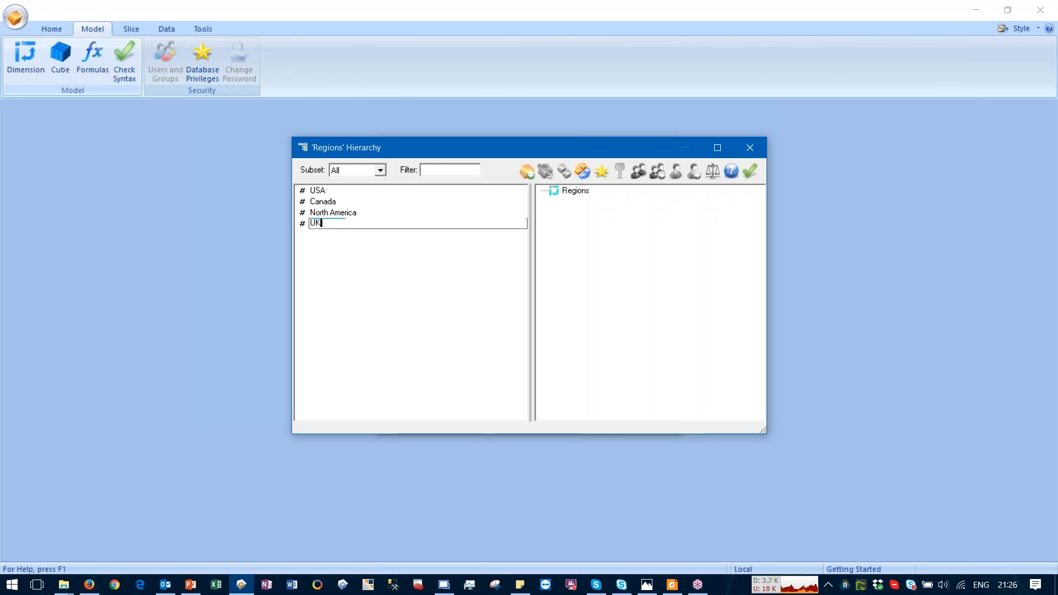
pyautogui.press('Return')
pyautogui.write('France')
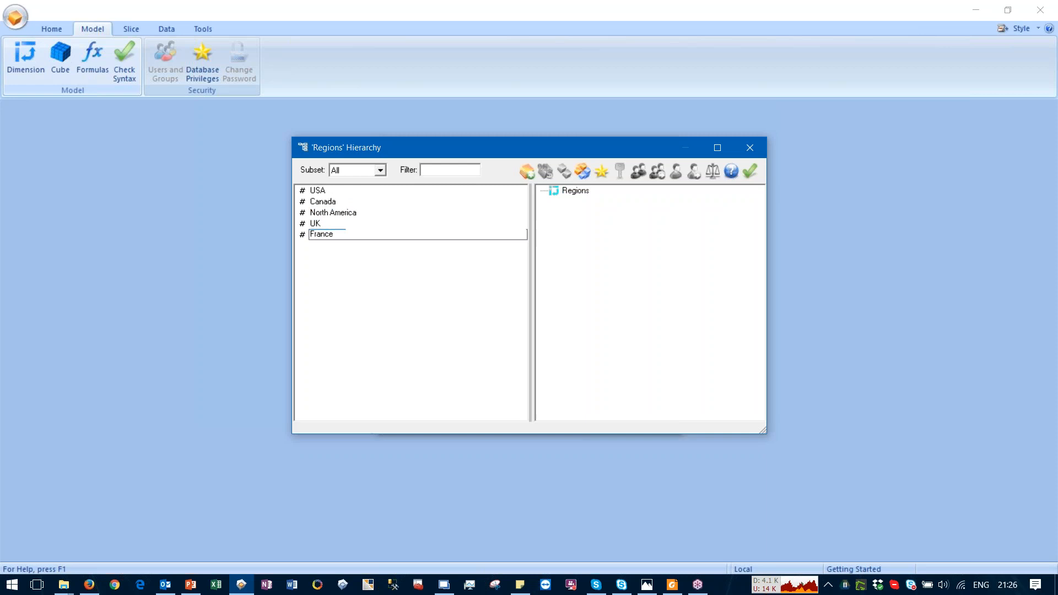
pyautogui.press('Return')
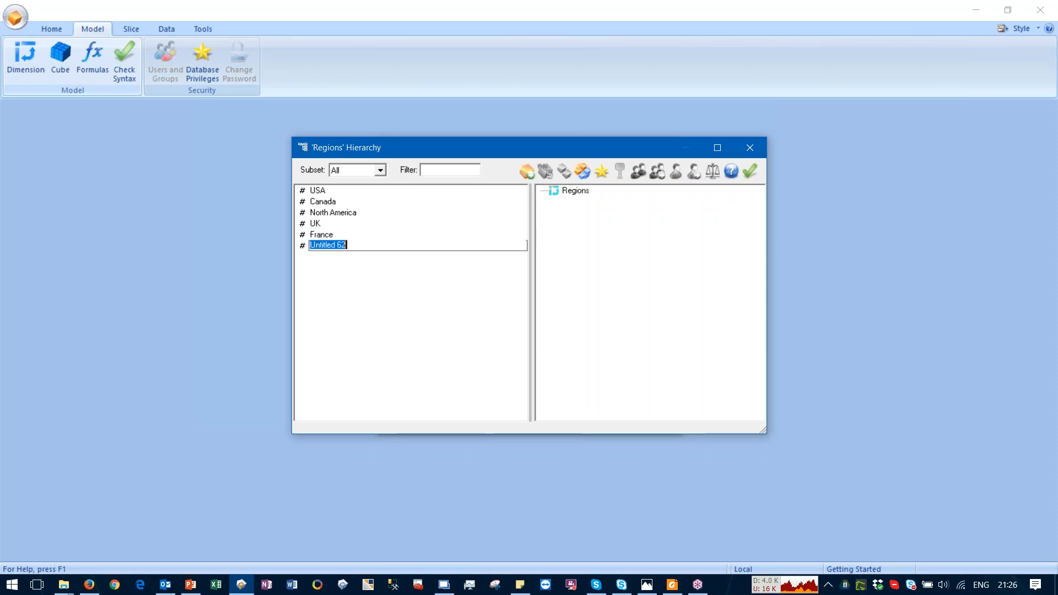
pyautogui.write('Eurpo')
pyautogui.press('BackSpace')
pyautogui.press('BackSpace')
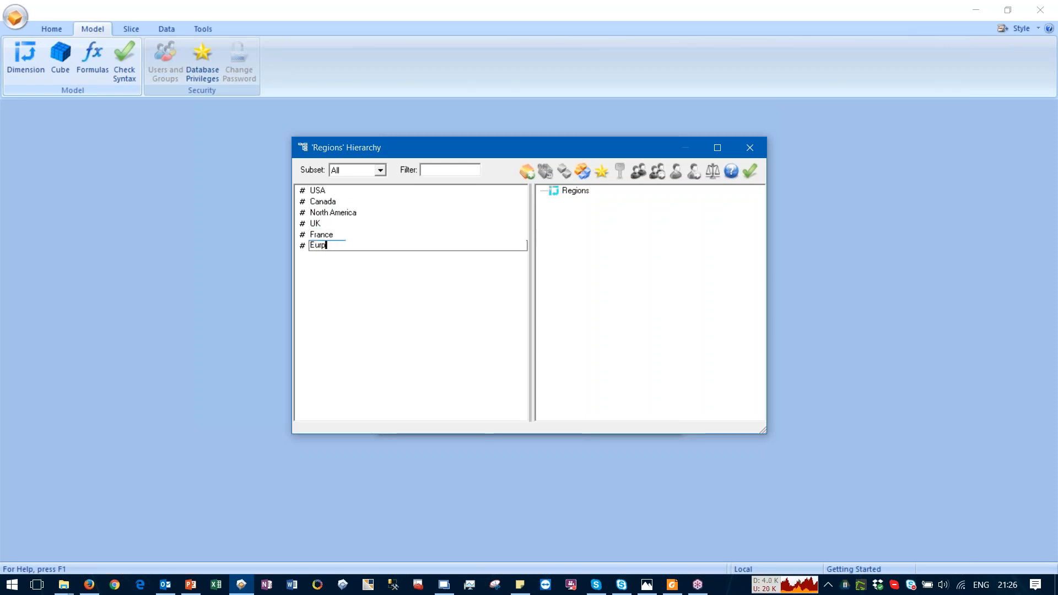
pyautogui.write('pe')
pyautogui.press('Return')
pyautogui.write('World')
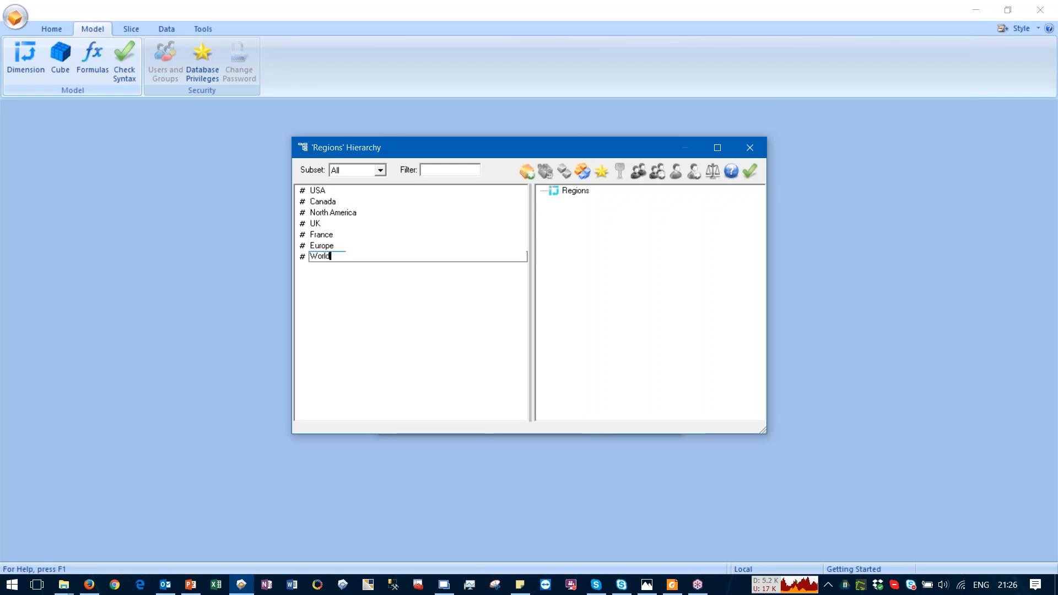
pyautogui.click(362, 272)
# Place World at the top level of the Regions hierarchy with North America and Europe as its children
pyautogui.moveTo(323, 255); pyautogui.dragTo(575, 201)
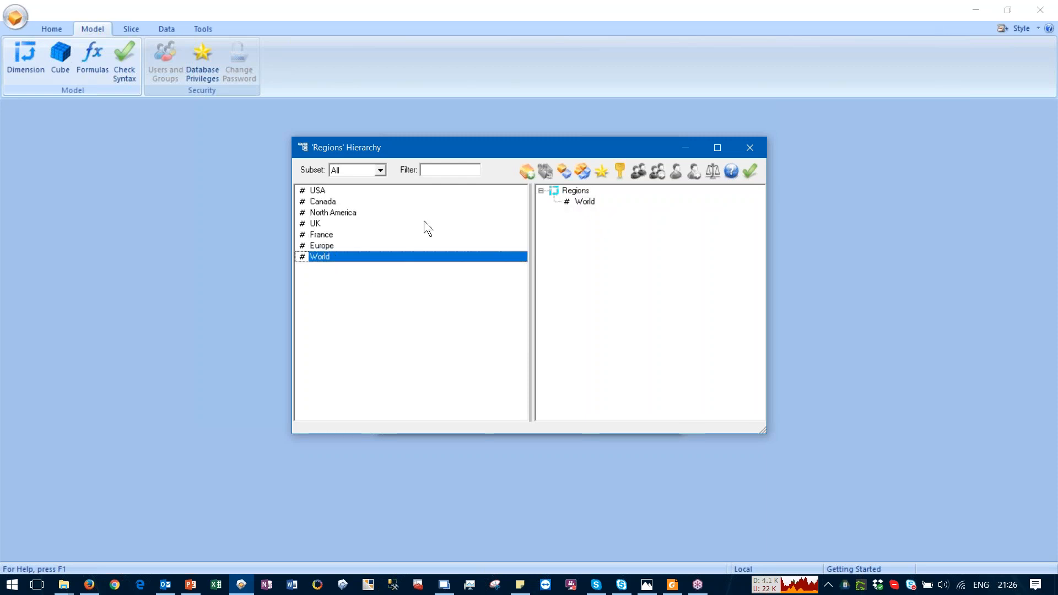
pyautogui.click(349, 214)
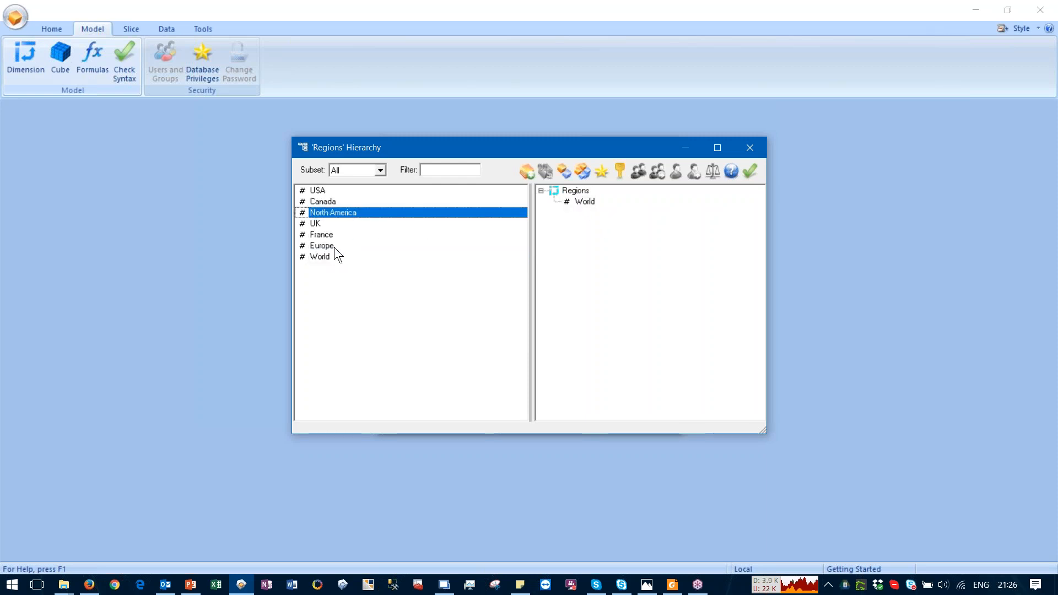
pyautogui.keyDown('ctrl'); pyautogui.click(334, 245); pyautogui.keyUp('ctrl')
pyautogui.moveTo(342, 216); pyautogui.dragTo(588, 215)
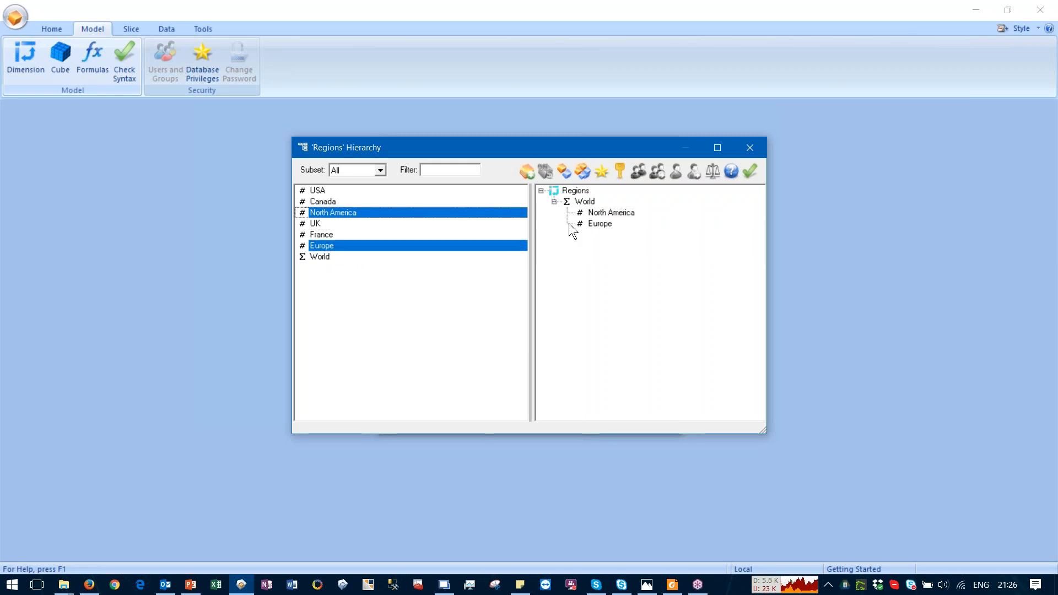
# Put USA and Canada under North America and UK and France under Europe, and save the Regions hierarchy
pyautogui.click(321, 193)
pyautogui.moveTo(321, 193); pyautogui.dragTo(604, 214)
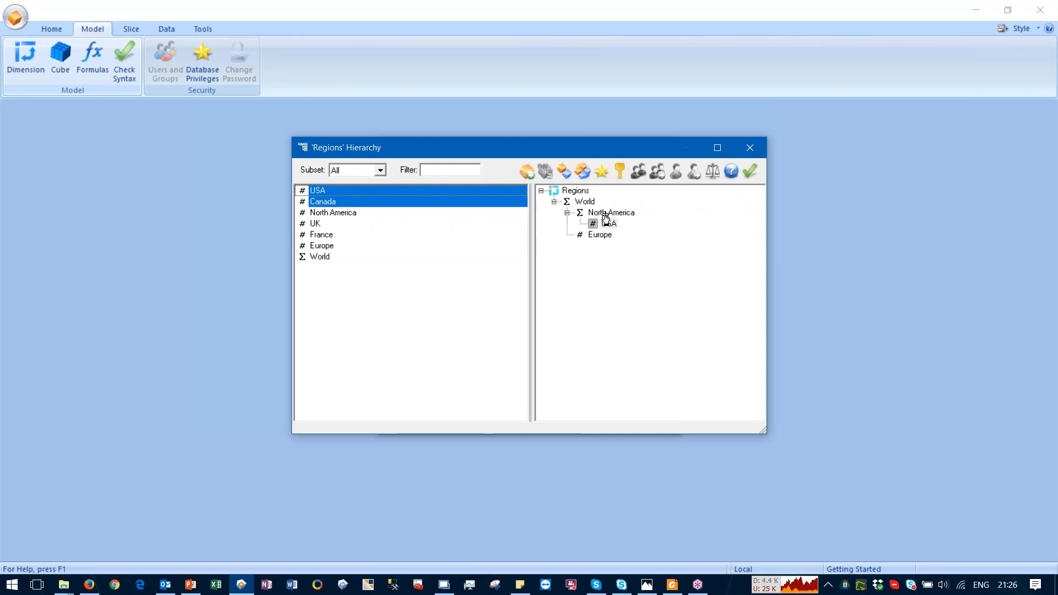
pyautogui.click(319, 235)
pyautogui.keyDown('shift'); pyautogui.click(306, 220); pyautogui.keyUp('shift')
pyautogui.moveTo(306, 220); pyautogui.dragTo(600, 247)
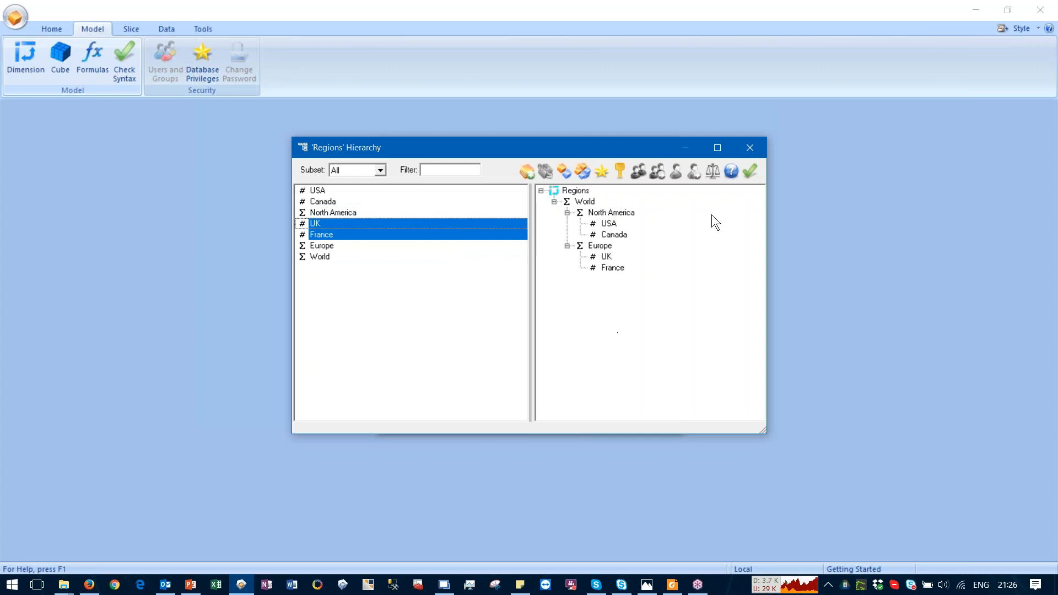
pyautogui.click(752, 171)
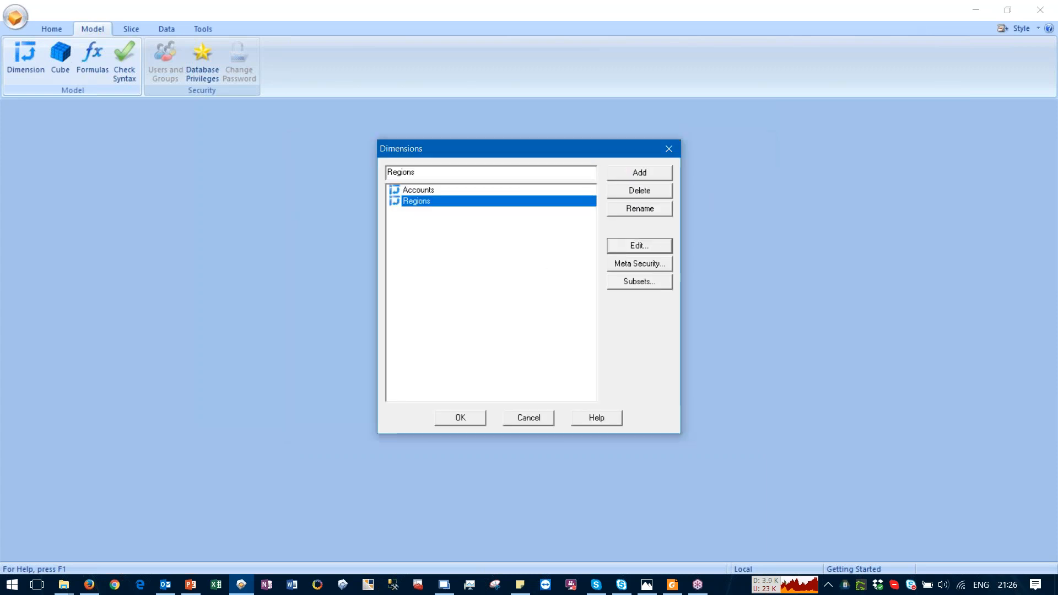
# Add a Months dimension to the database and open its hierarchy for editing
pyautogui.write('M')
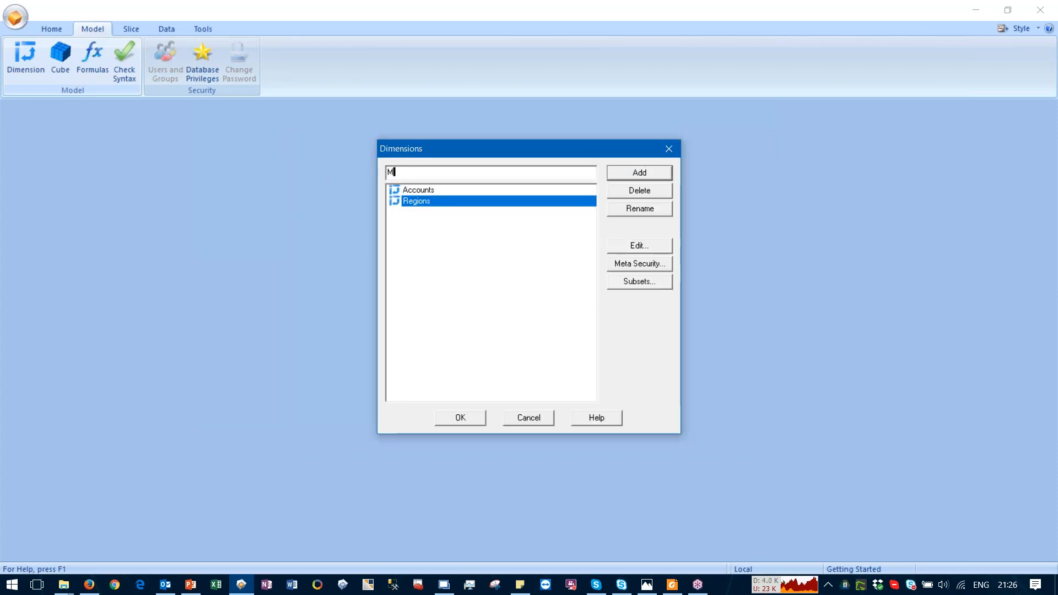
pyautogui.write('onths')
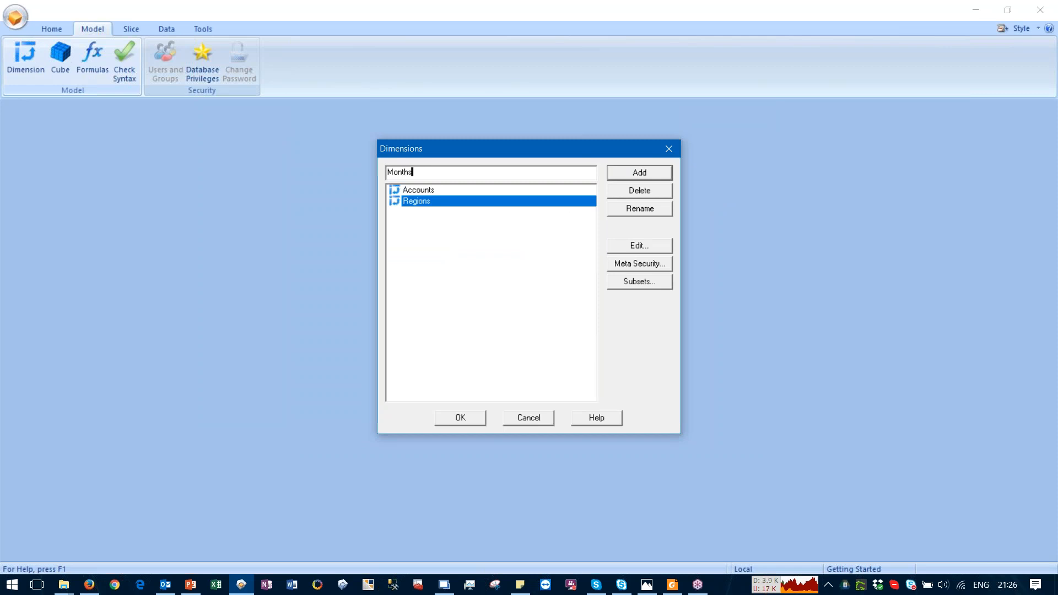
pyautogui.click(615, 168)
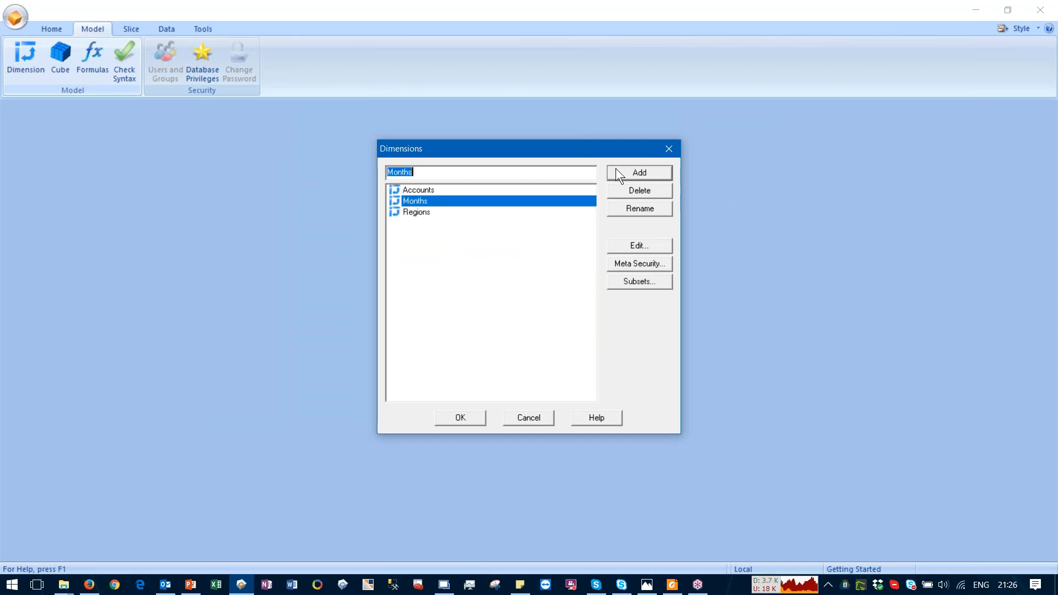
pyautogui.click(637, 243)
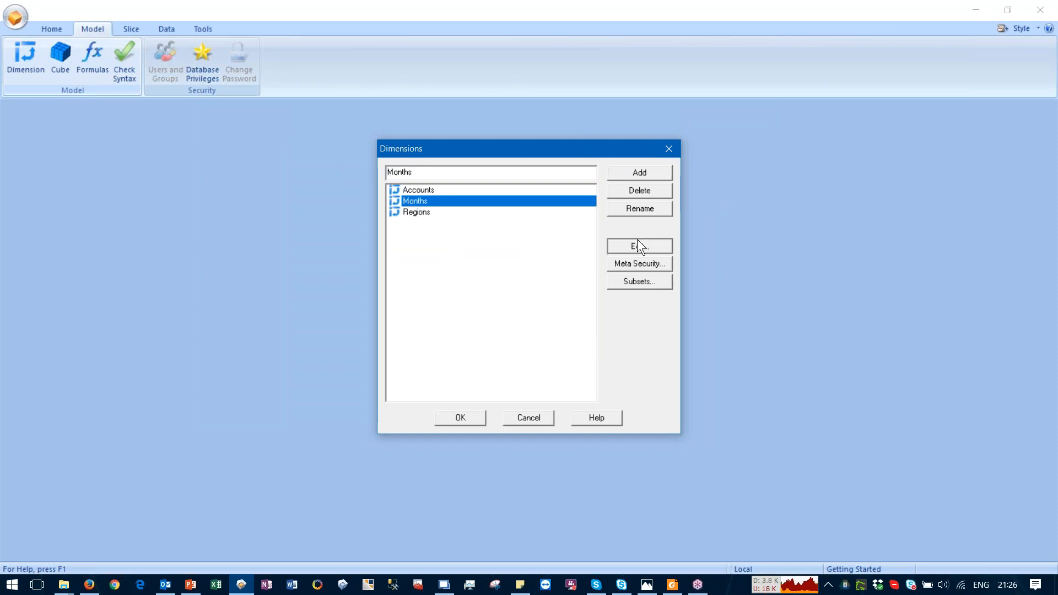
# Add the members Jan, Feb, Mar and Q1 to the Months dimension
pyautogui.click(524, 167)
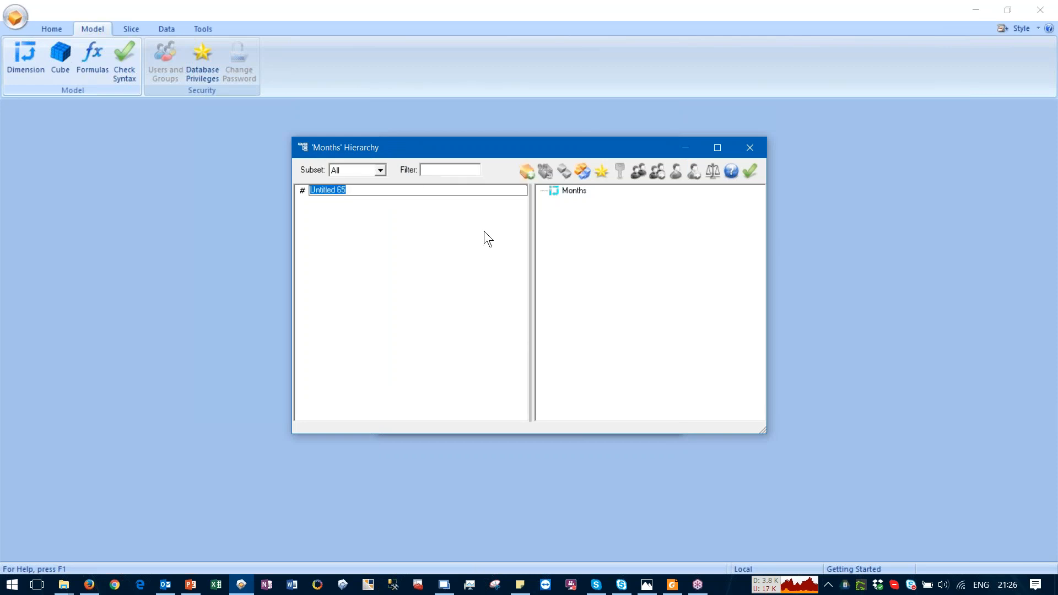
pyautogui.write('Jan')
pyautogui.press('Return')
pyautogui.write('Feb')
pyautogui.press('Return')
pyautogui.write('Mar')
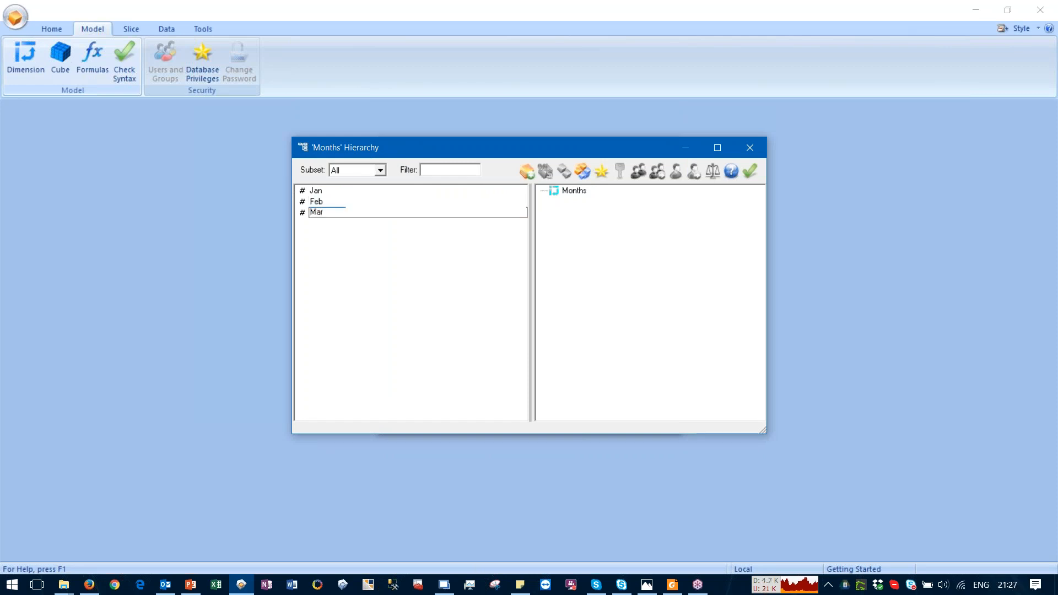
pyautogui.press('Return')
pyautogui.write('Q1')
pyautogui.press('Return')
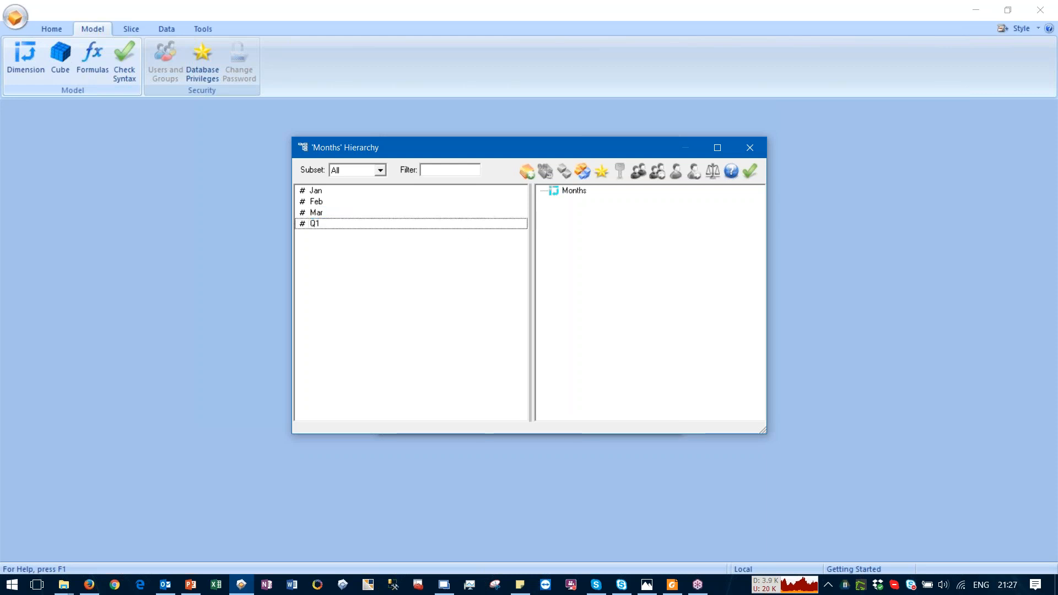
# Place Q1 at the top level of the Months hierarchy with Jan, Feb and Mar beneath it, and save the dimension
pyautogui.moveTo(448, 223); pyautogui.dragTo(579, 199)
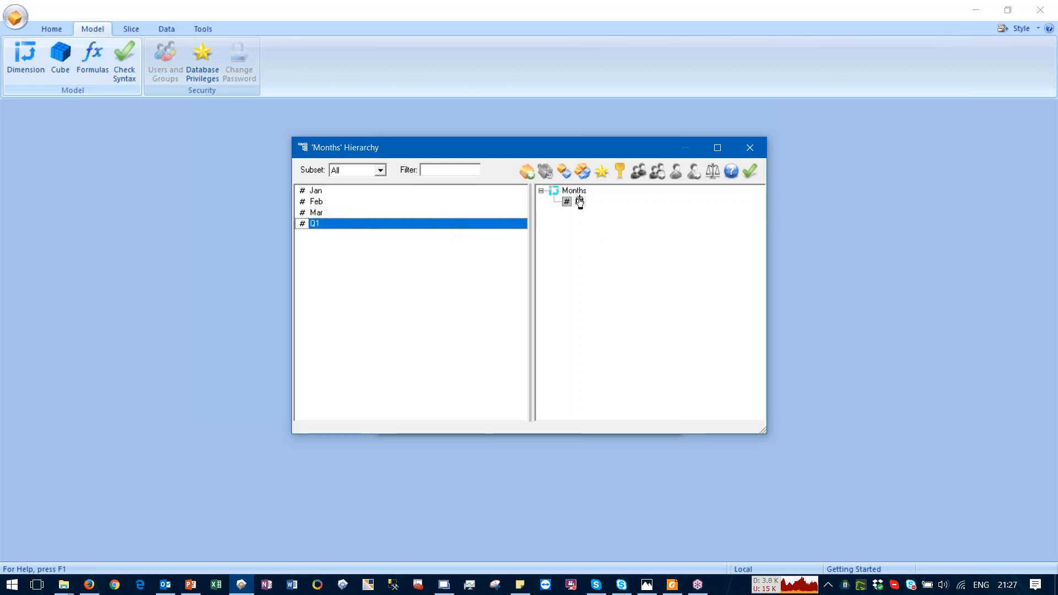
pyautogui.click(311, 190)
pyautogui.keyDown('shift'); pyautogui.click(314, 212); pyautogui.keyUp('shift')
pyautogui.moveTo(327, 190); pyautogui.dragTo(579, 205)
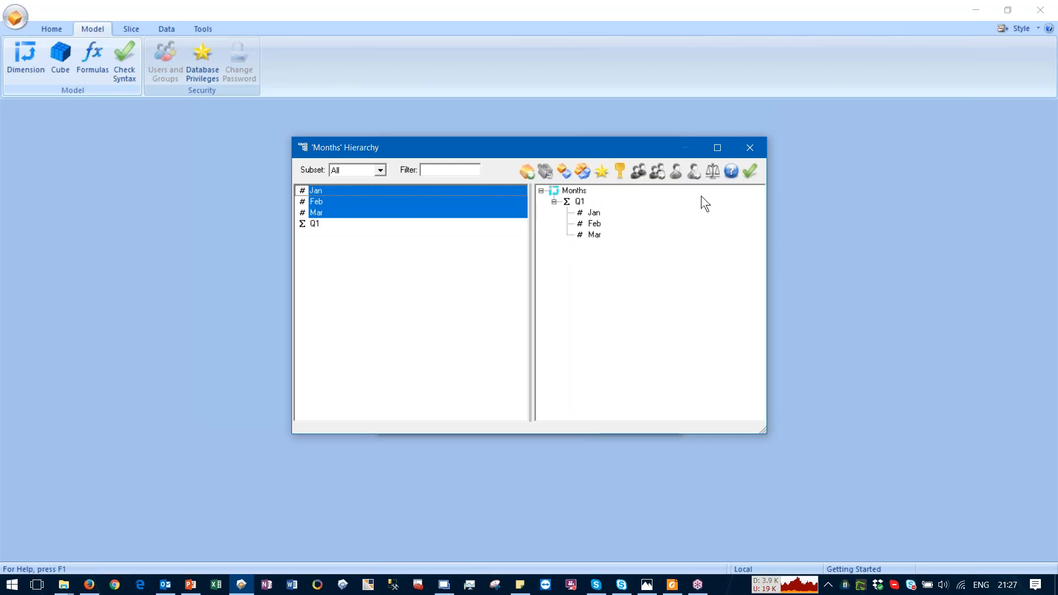
pyautogui.click(747, 168)
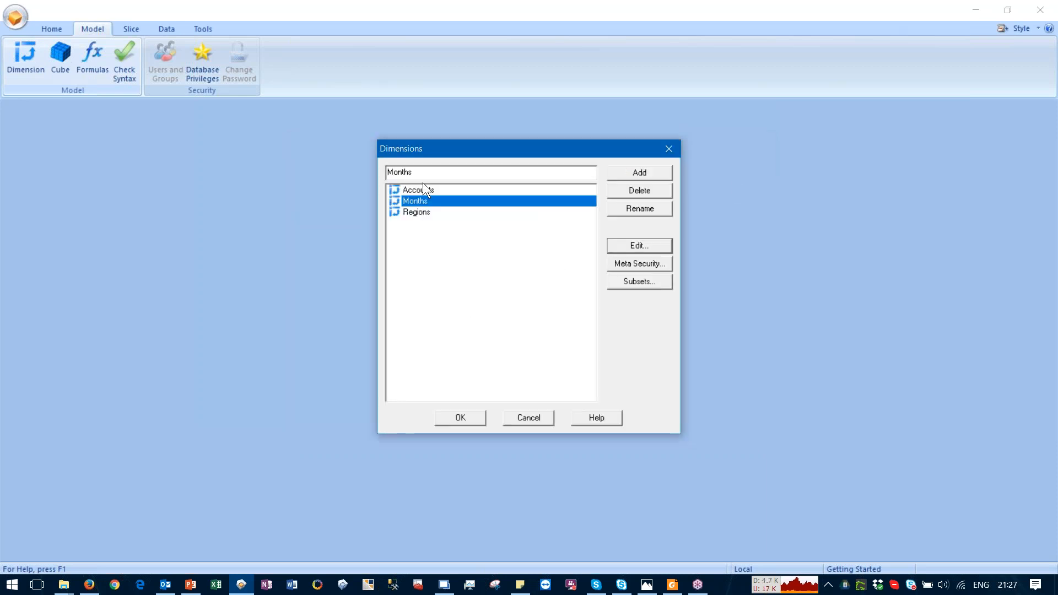
pyautogui.click(461, 418)
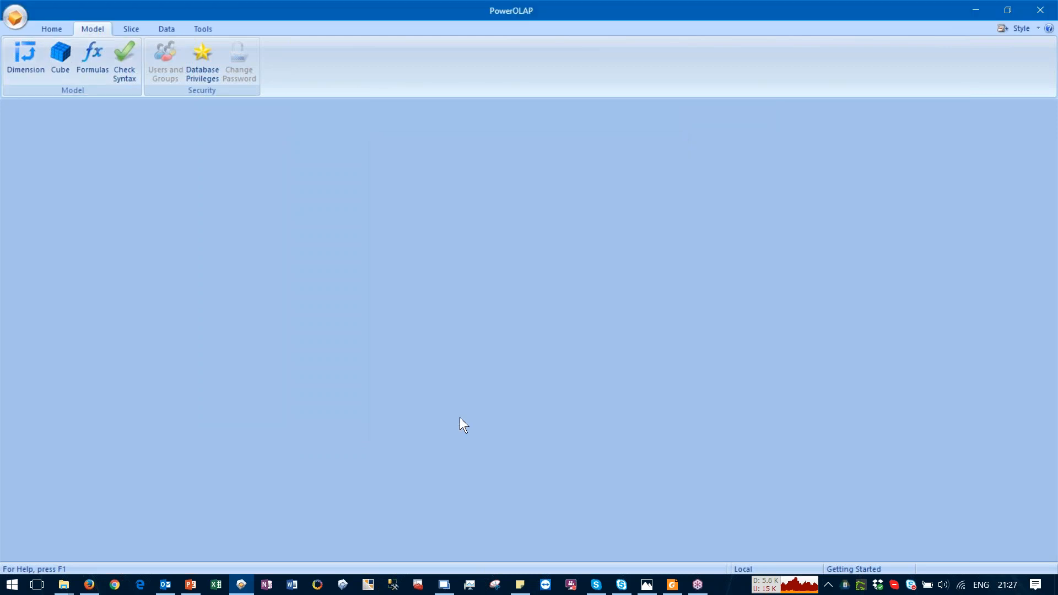
# Create a cube named Sales from the Accounts, Months and Regions dimensions
pyautogui.click(60, 56)
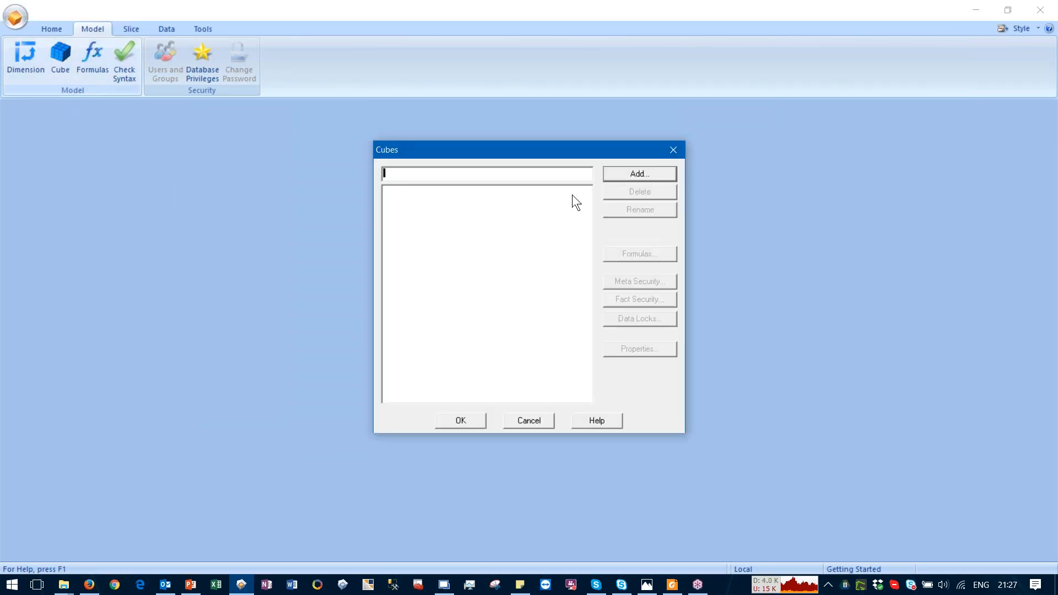
pyautogui.write('Sales')
pyautogui.click(629, 179)
pyautogui.click(526, 272)
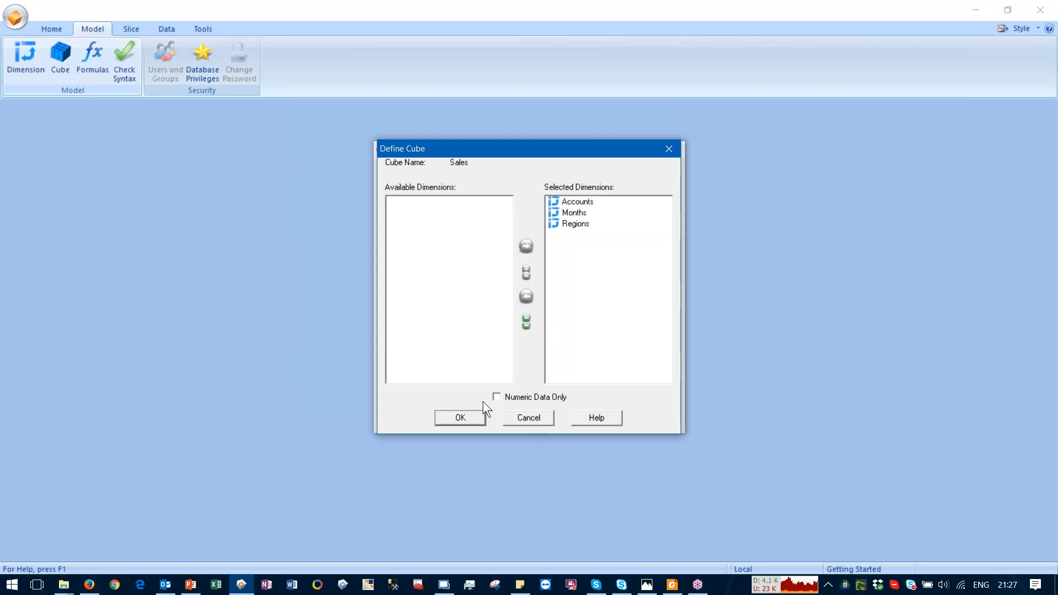
pyautogui.click(455, 417)
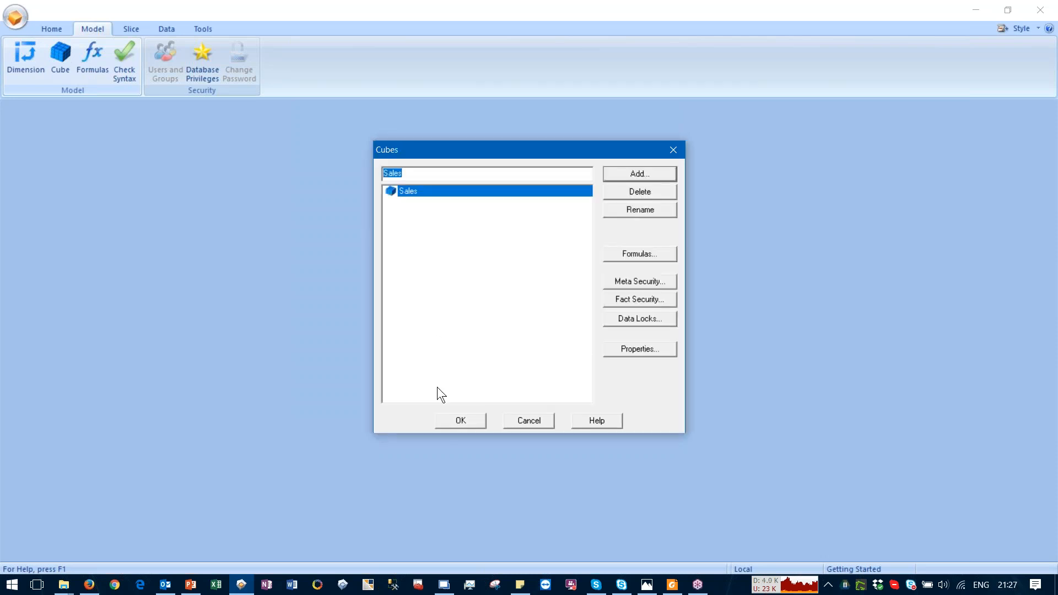
pyautogui.click(448, 417)
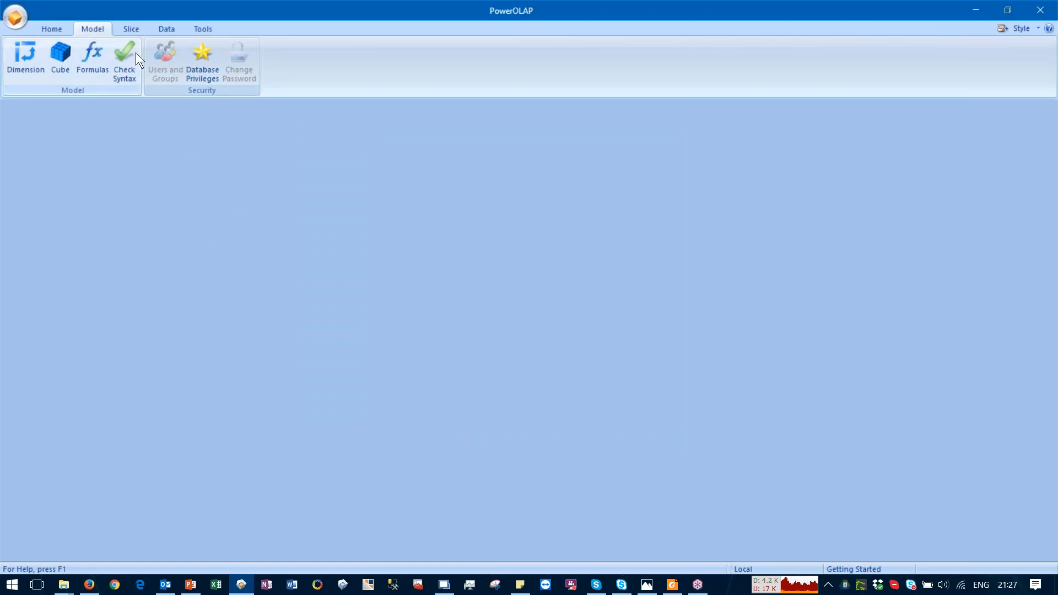
# Create a new slice of the Sales cube and widen its row label column to fit the region names
pyautogui.click(129, 27)
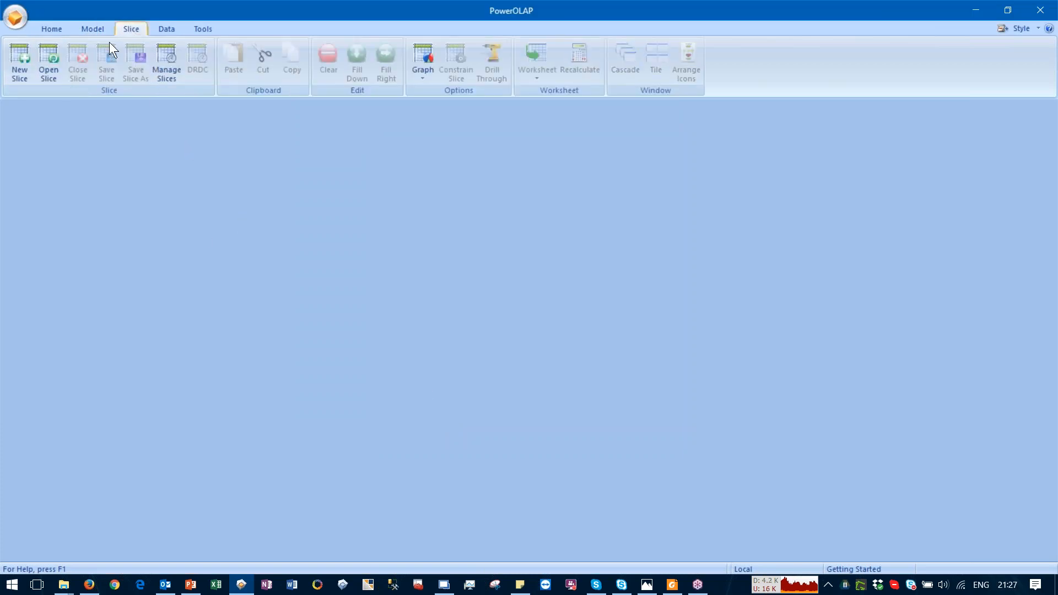
pyautogui.click(15, 68)
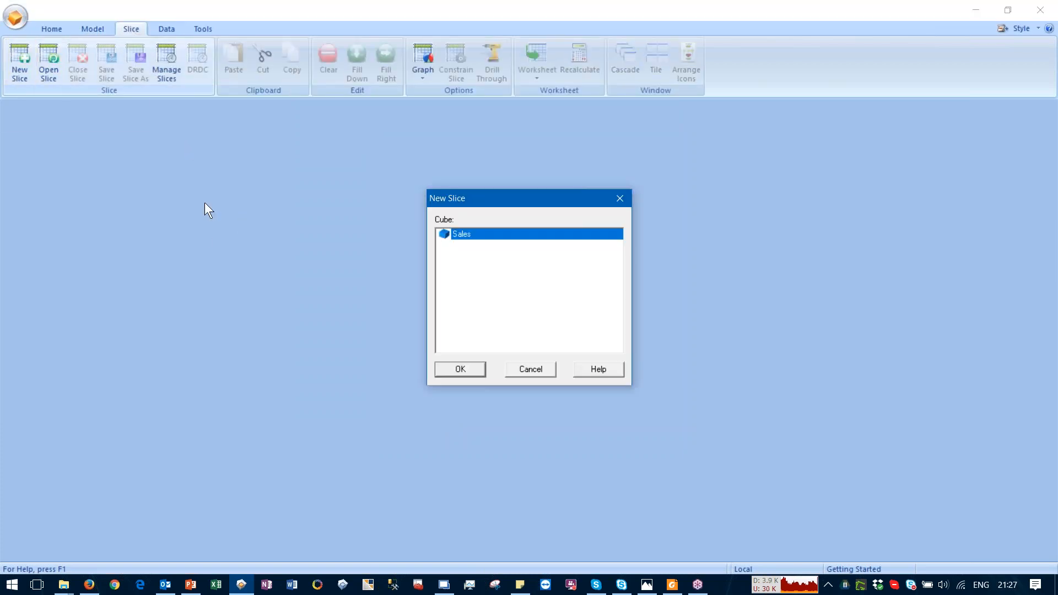
pyautogui.click(458, 369)
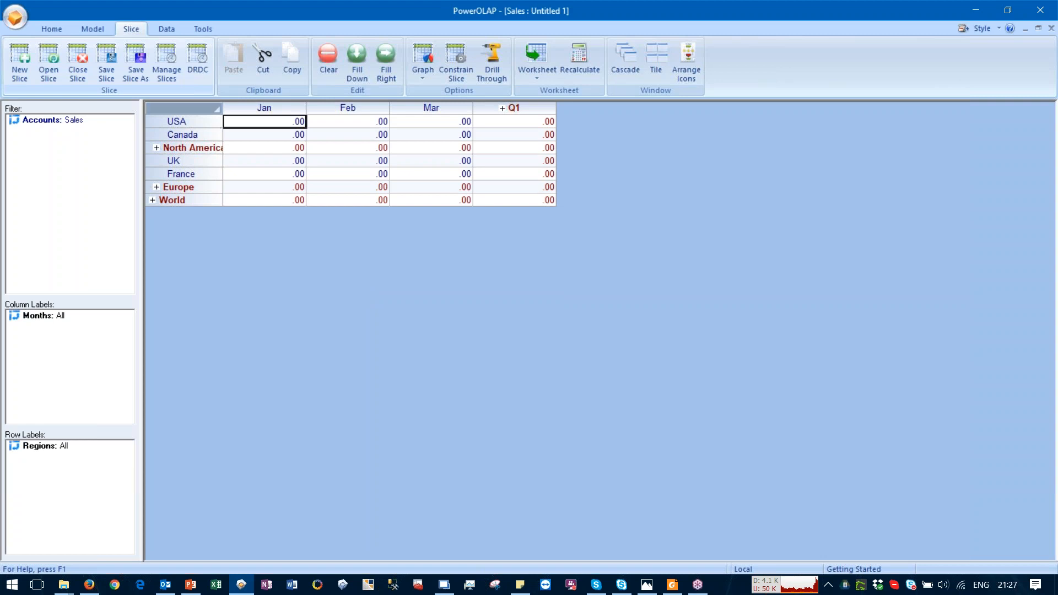
pyautogui.moveTo(224, 108); pyautogui.dragTo(281, 113)
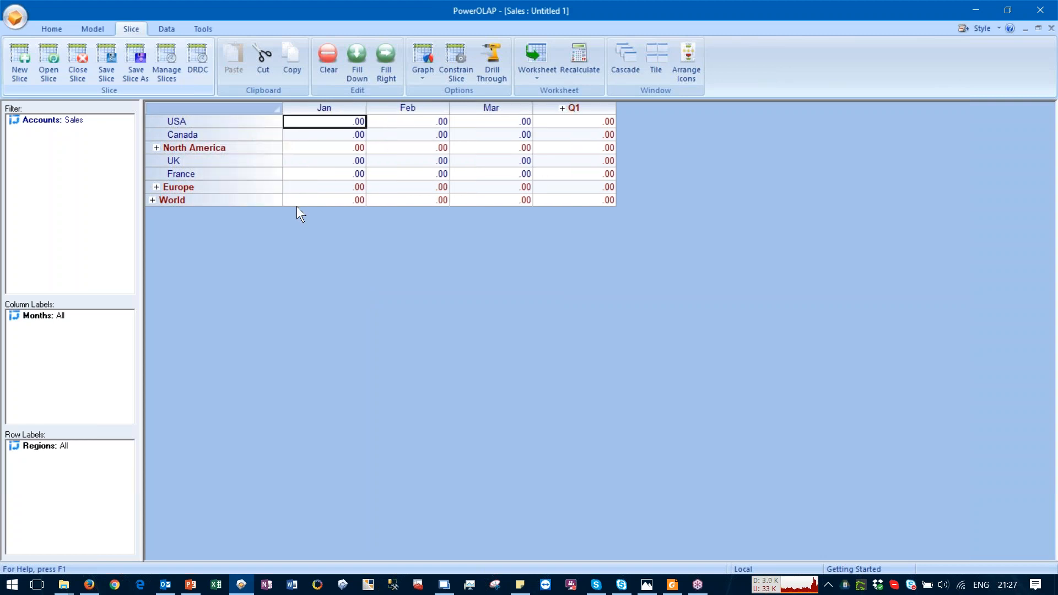
# Switch the slice's Accounts filter to CoS and back to Sales
pyautogui.doubleClick(37, 119)
pyautogui.click(553, 199)
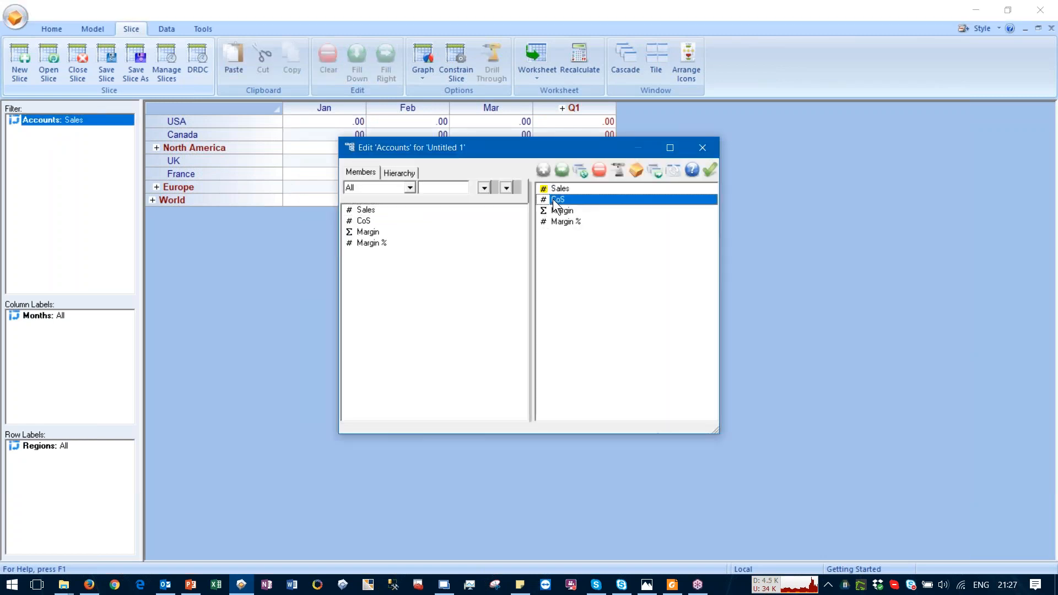
pyautogui.click(709, 170)
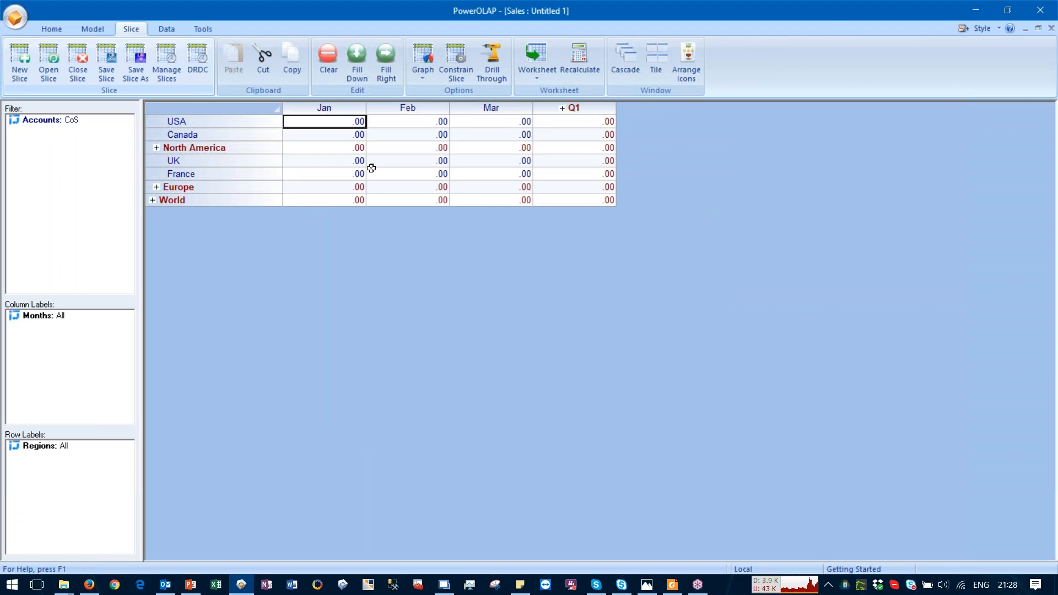
pyautogui.click(49, 119)
pyautogui.doubleClick(49, 119)
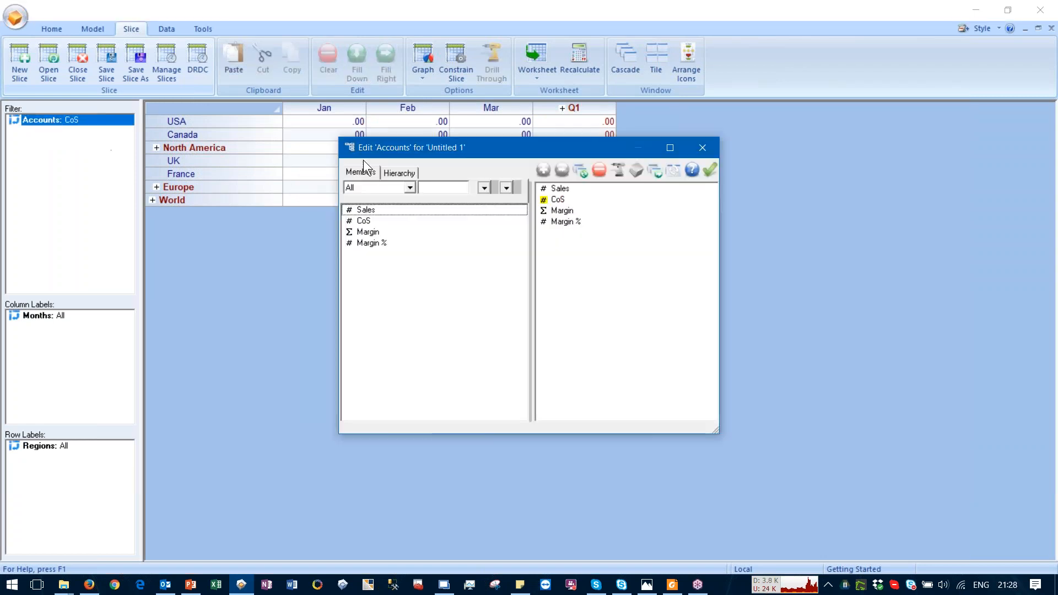
pyautogui.click(629, 188)
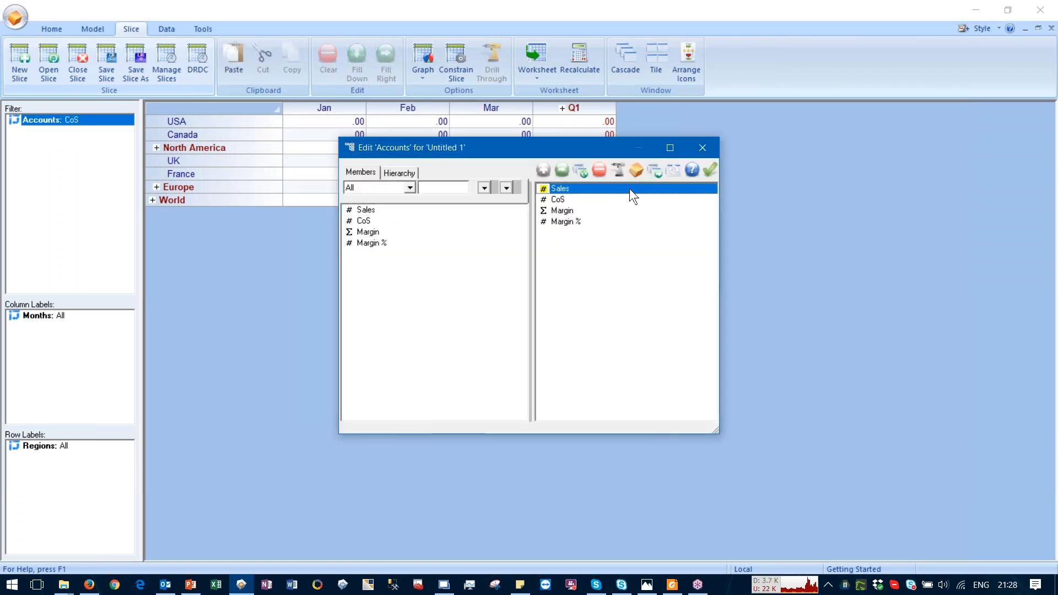
pyautogui.click(711, 170)
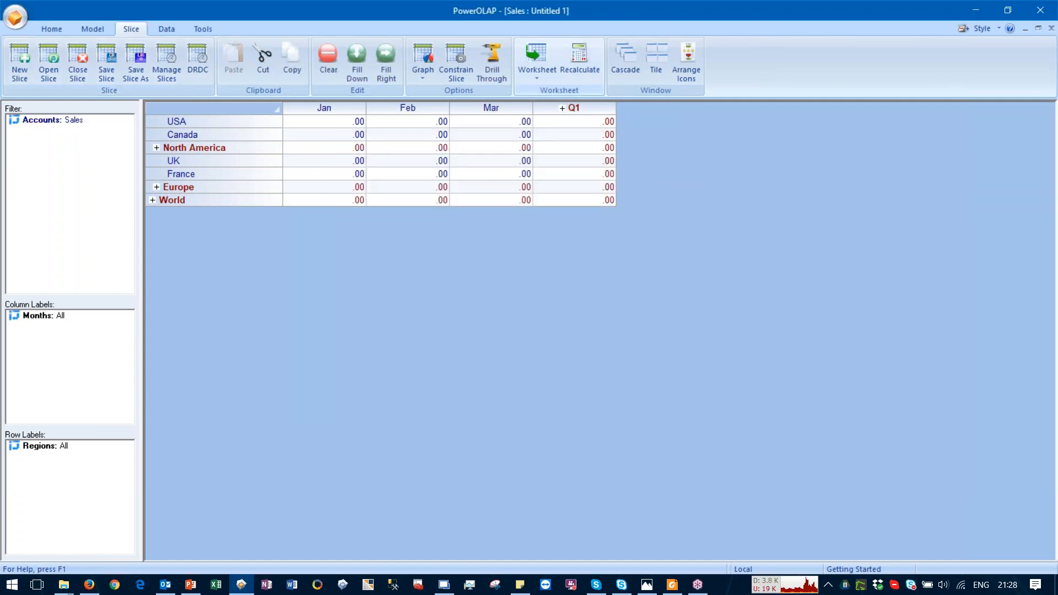
# Export the Sales slice as an OLAPReadWrite worksheet into a blank Excel workbook
pyautogui.click(536, 78)
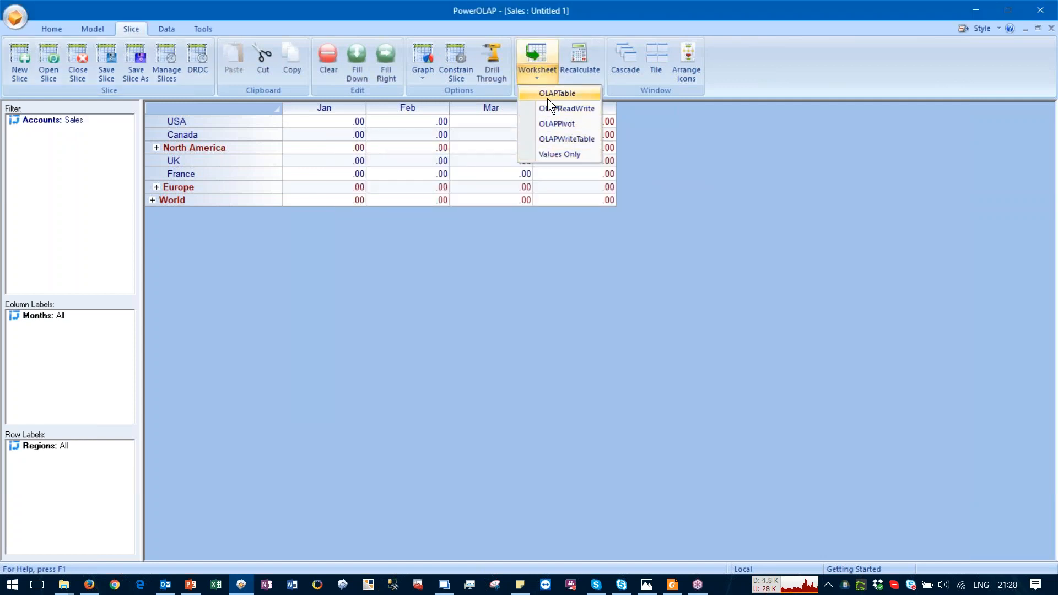
pyautogui.click(556, 109)
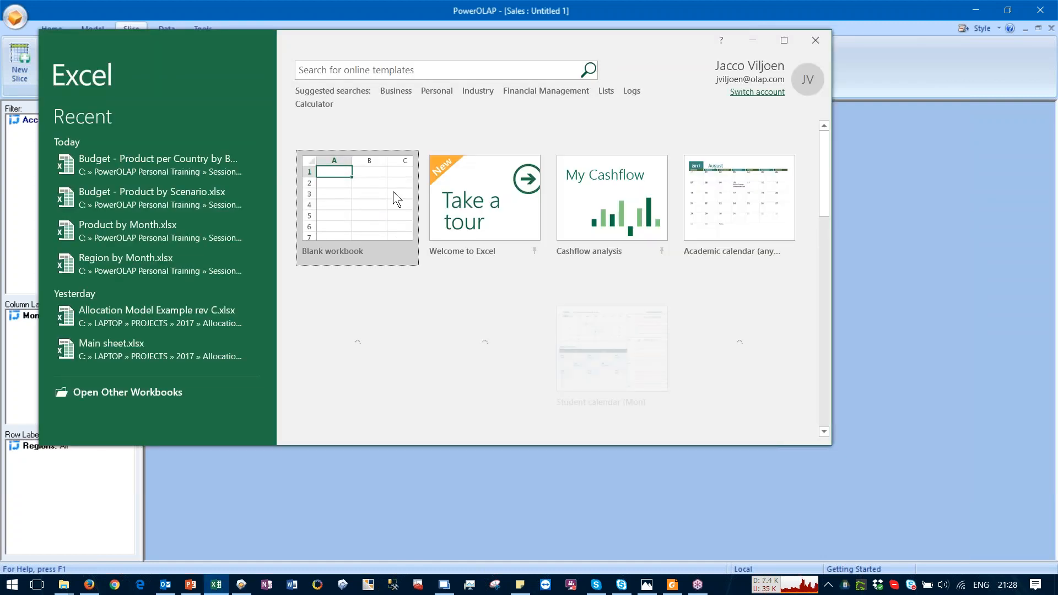
pyautogui.click(392, 190)
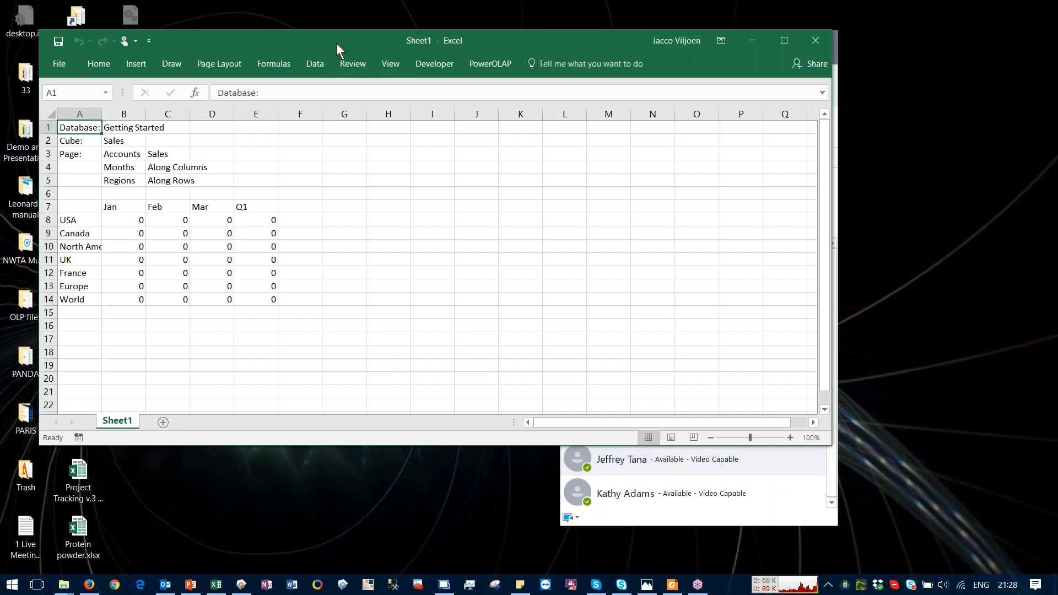
# Maximize the workbook with column A fitted to its labels, and check the PowerOLAP add-in's settings
pyautogui.doubleClick(336, 43)
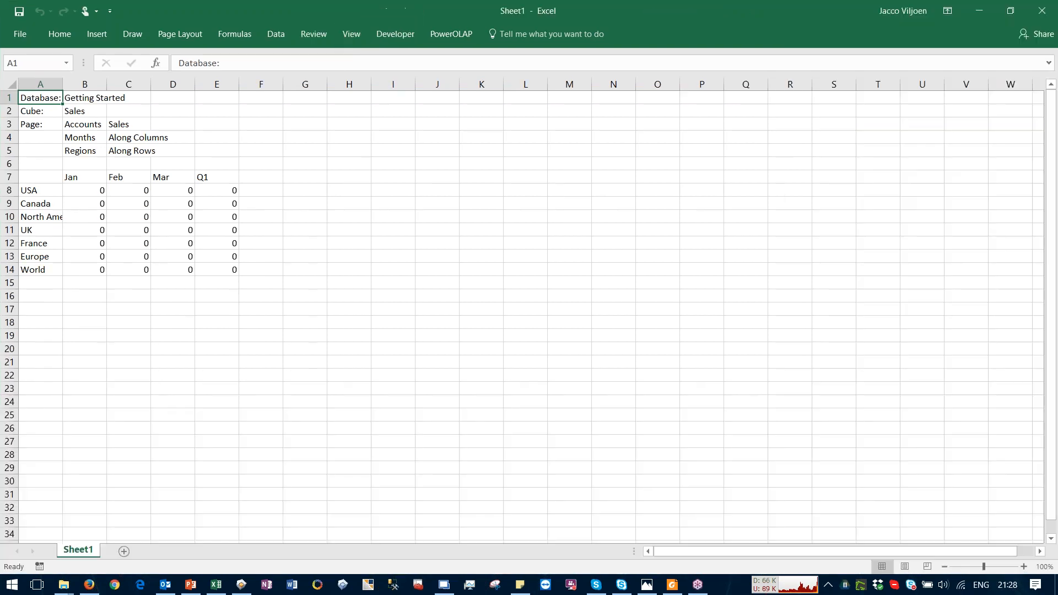
pyautogui.doubleClick(63, 84)
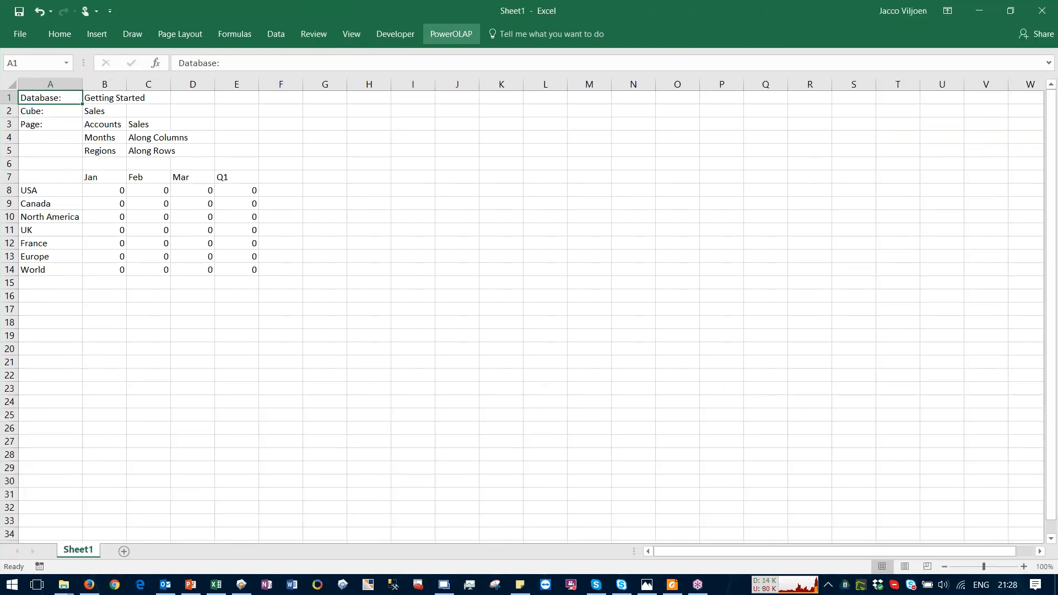
pyautogui.click(443, 36)
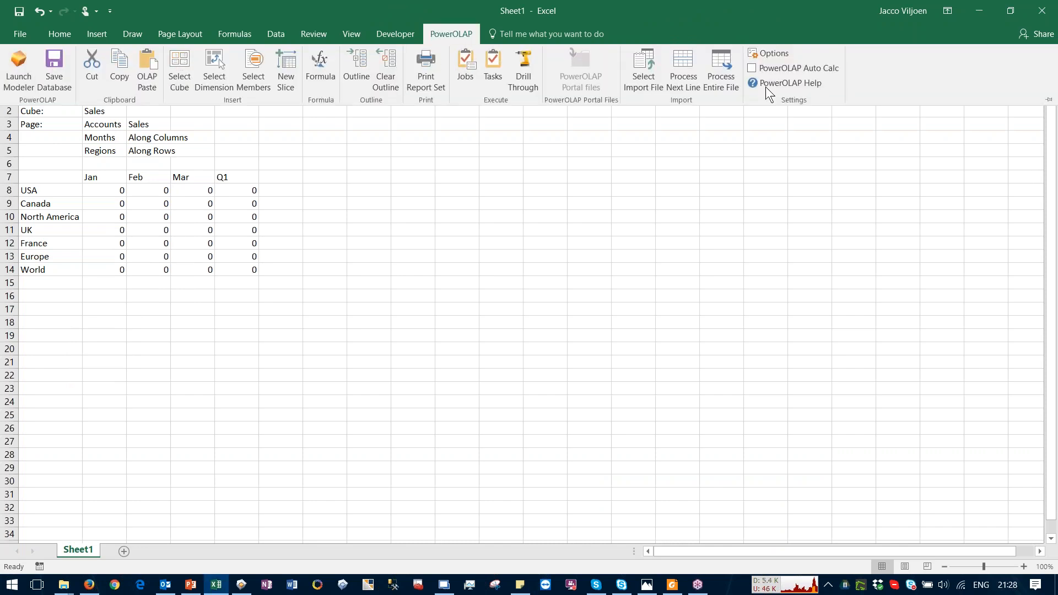
pyautogui.click(385, 249)
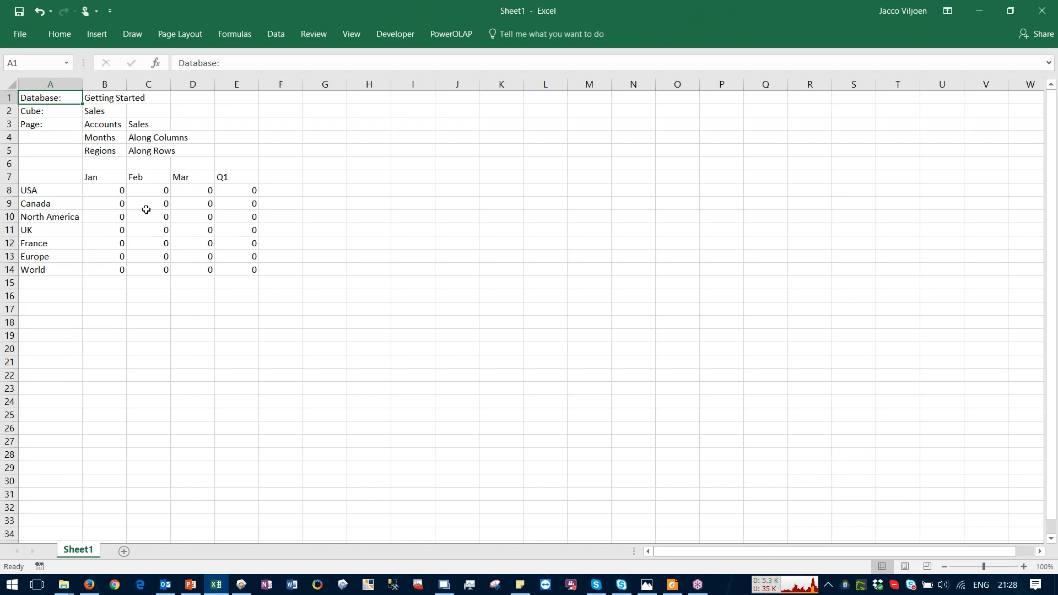
# Enter USA sales of 2000 for Jan, 3000 for Feb and 4000 for Mar in the linked worksheet
pyautogui.click(107, 194)
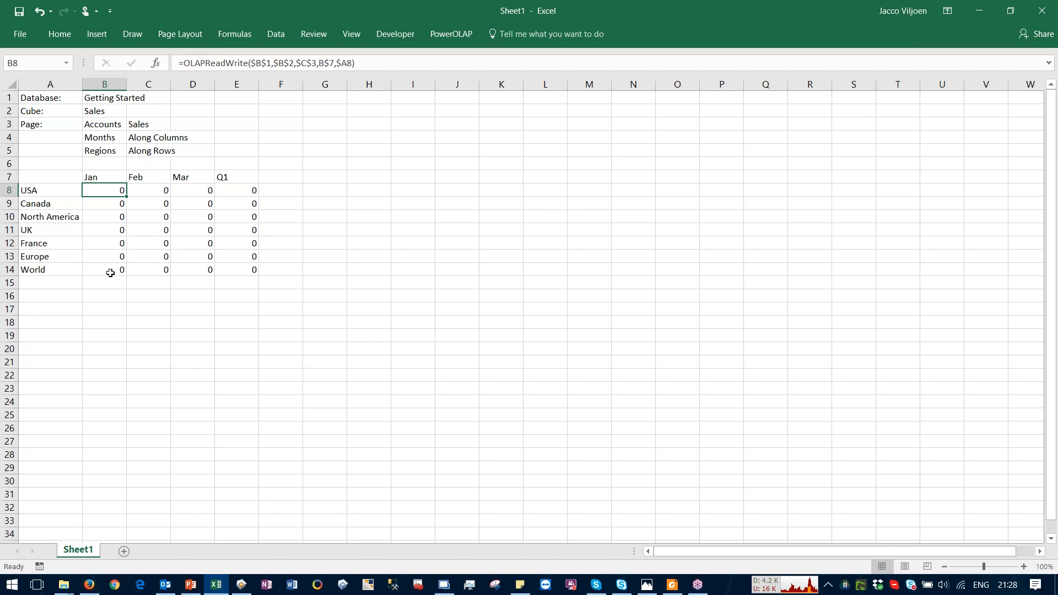
pyautogui.write('2000')
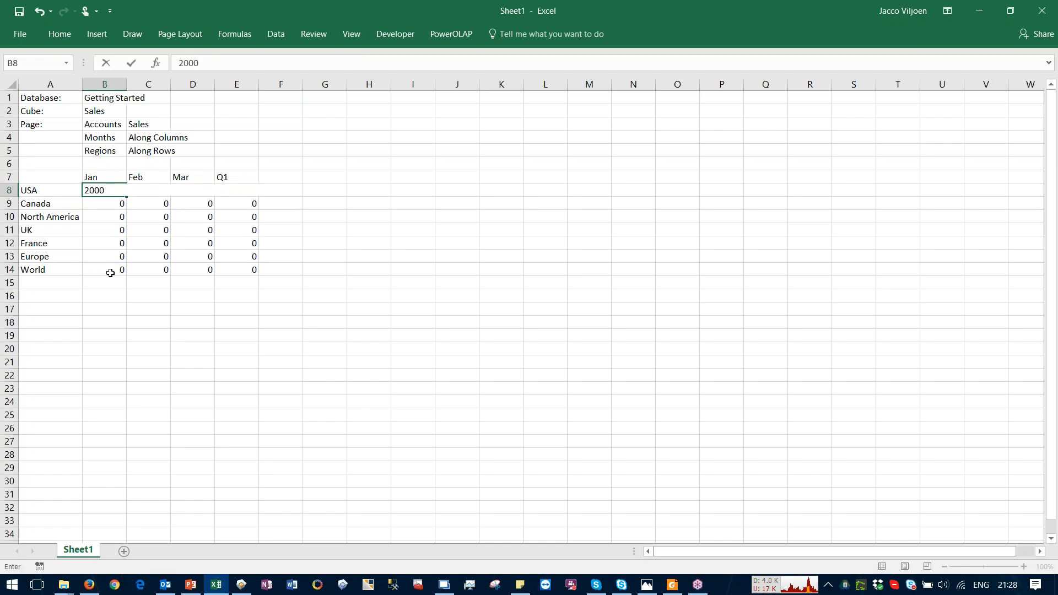
pyautogui.press('Tab')
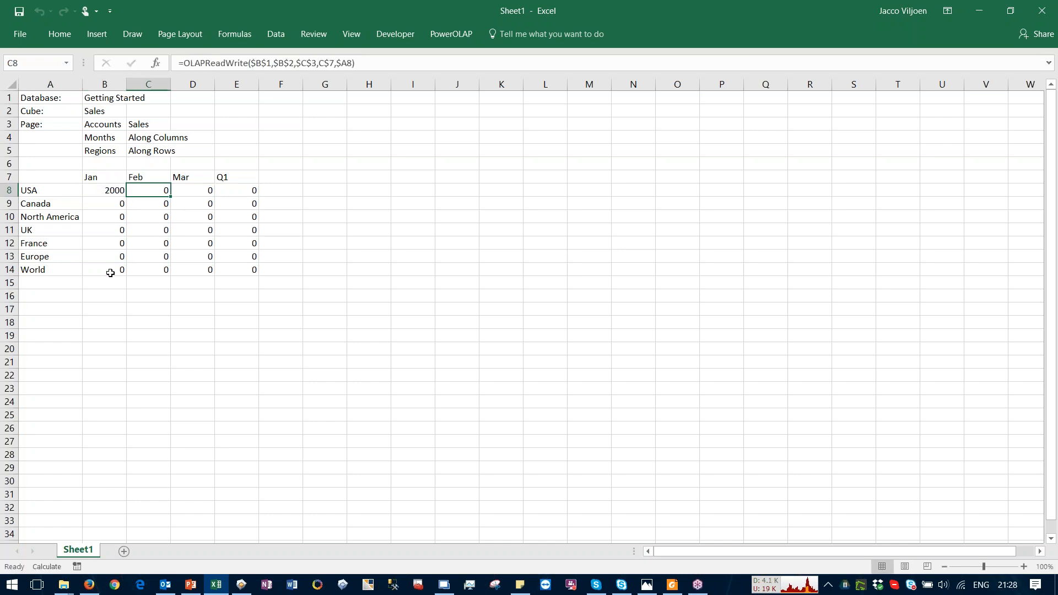
pyautogui.write('3000')
pyautogui.press('Tab')
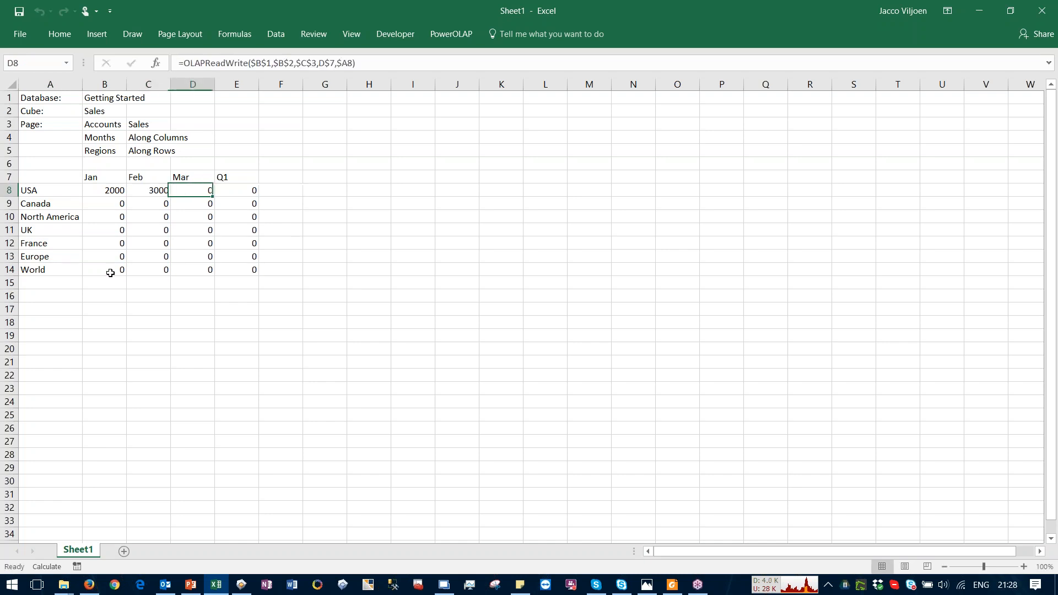
pyautogui.write('4000')
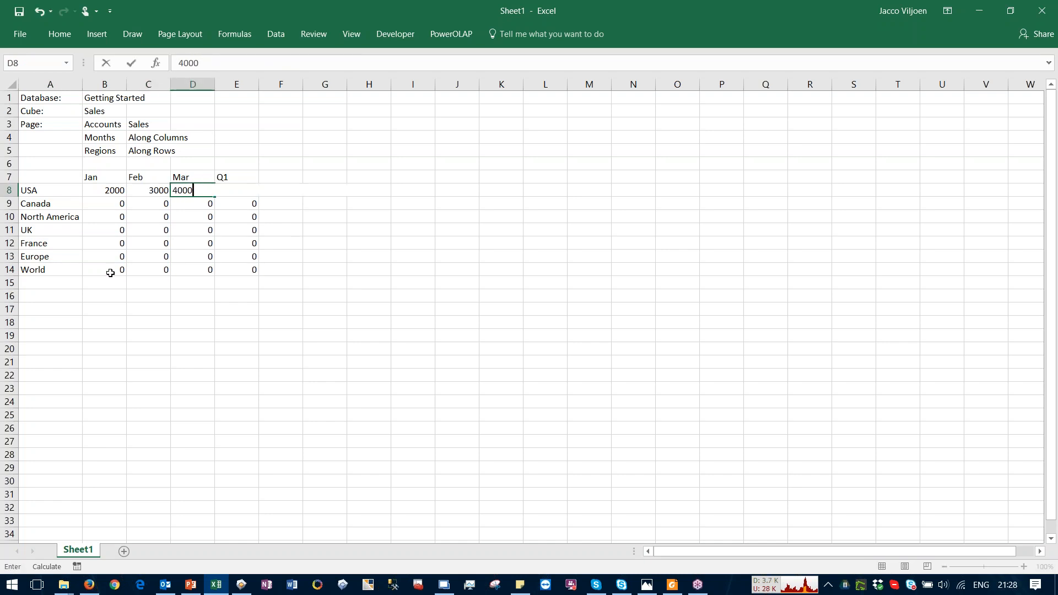
pyautogui.press('Return')
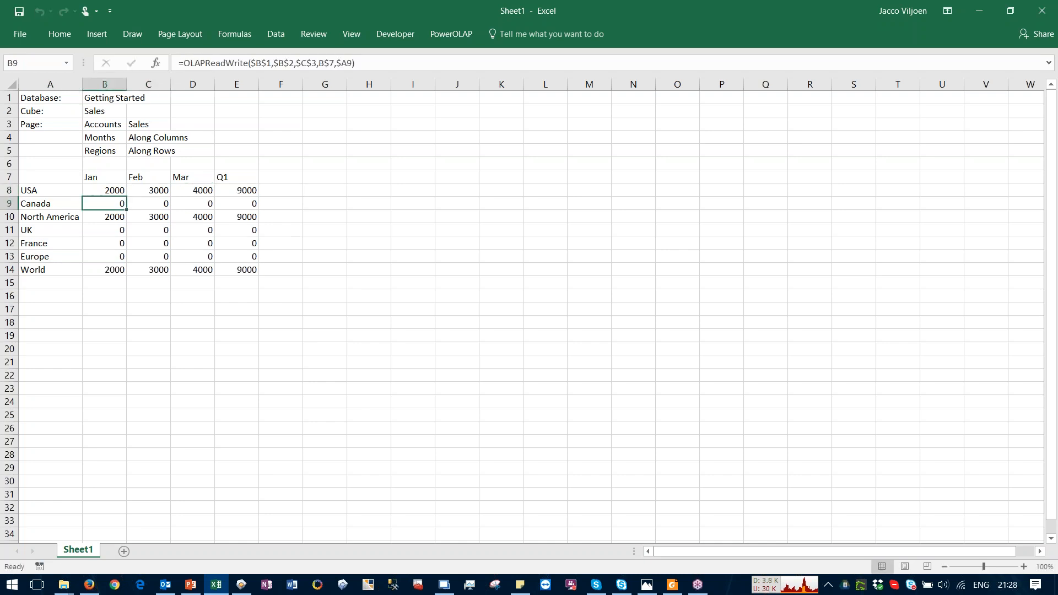
pyautogui.click(185, 311)
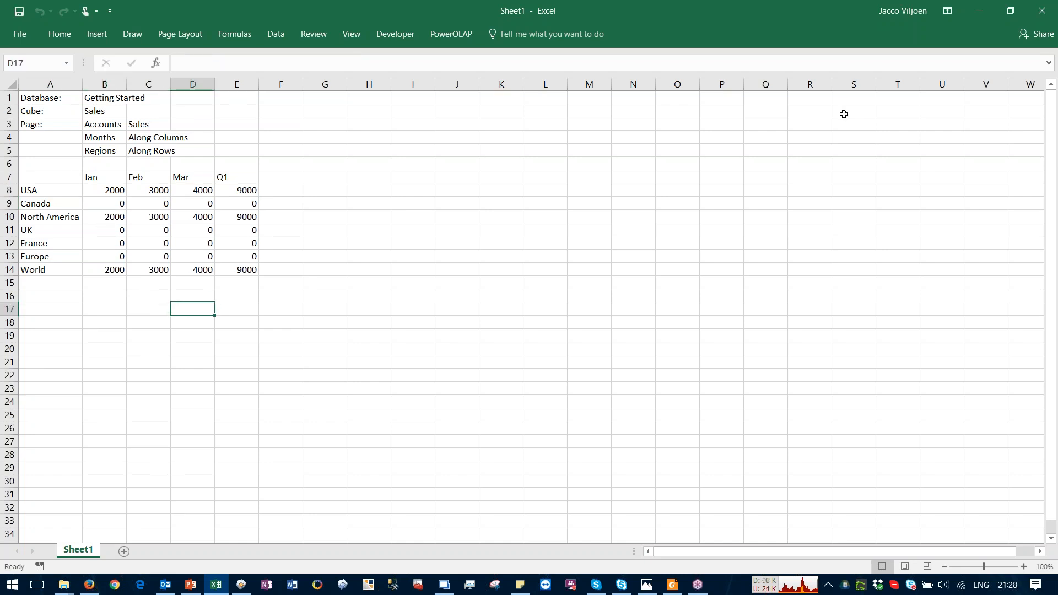
# Switch to PowerOLAP and swap the slice's dimensions so Regions is the filter and Accounts forms the row labels
pyautogui.click(979, 11)
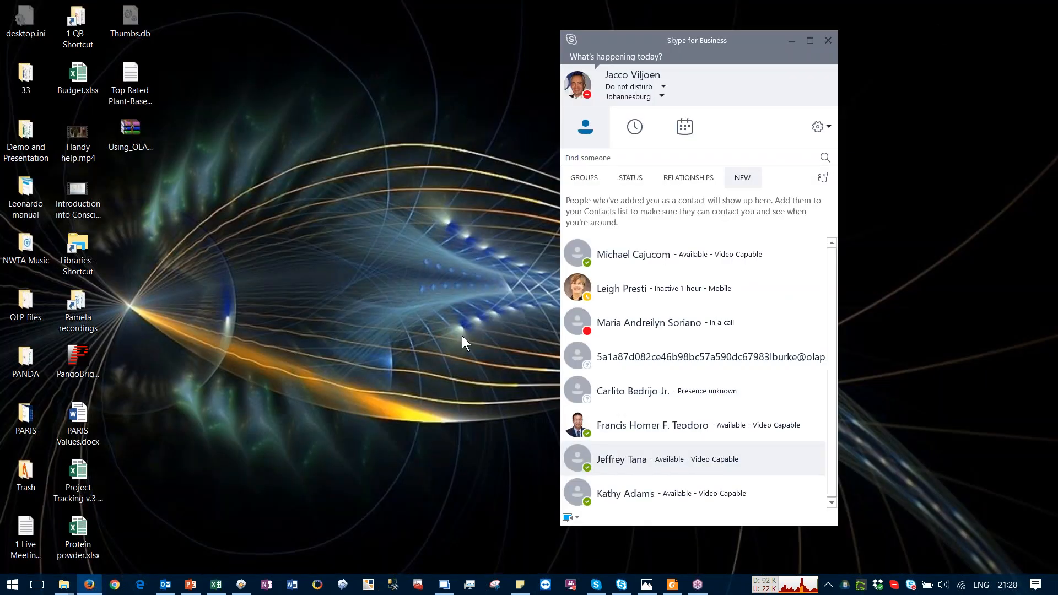
pyautogui.click(241, 585)
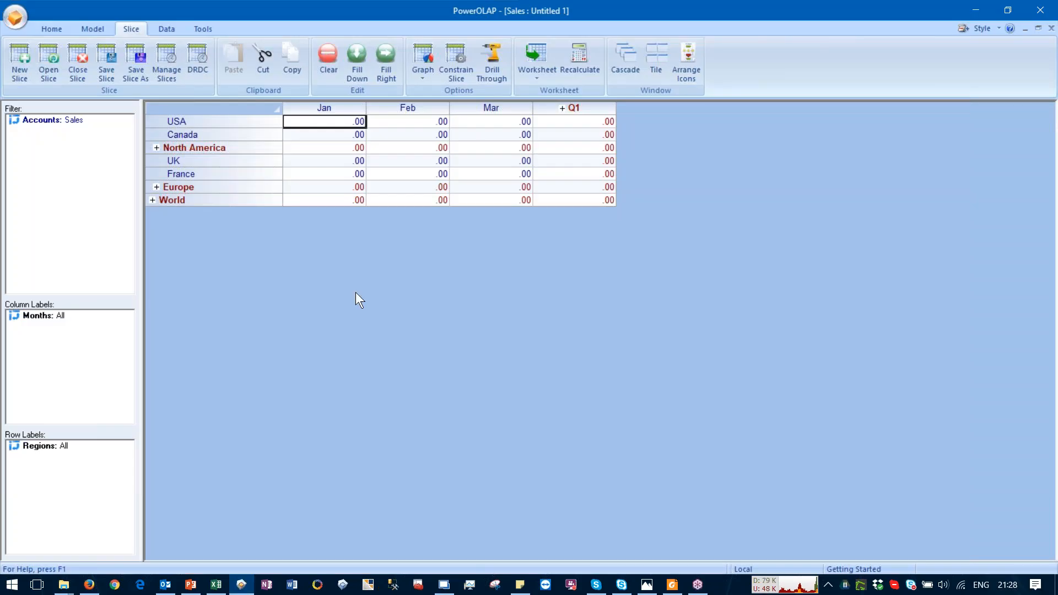
pyautogui.moveTo(34, 118); pyautogui.dragTo(68, 177)
# Enter USA CoS values of 1000 for Jan, 1500 for Feb and 2000 for Mar in the slice
pyautogui.click(263, 139)
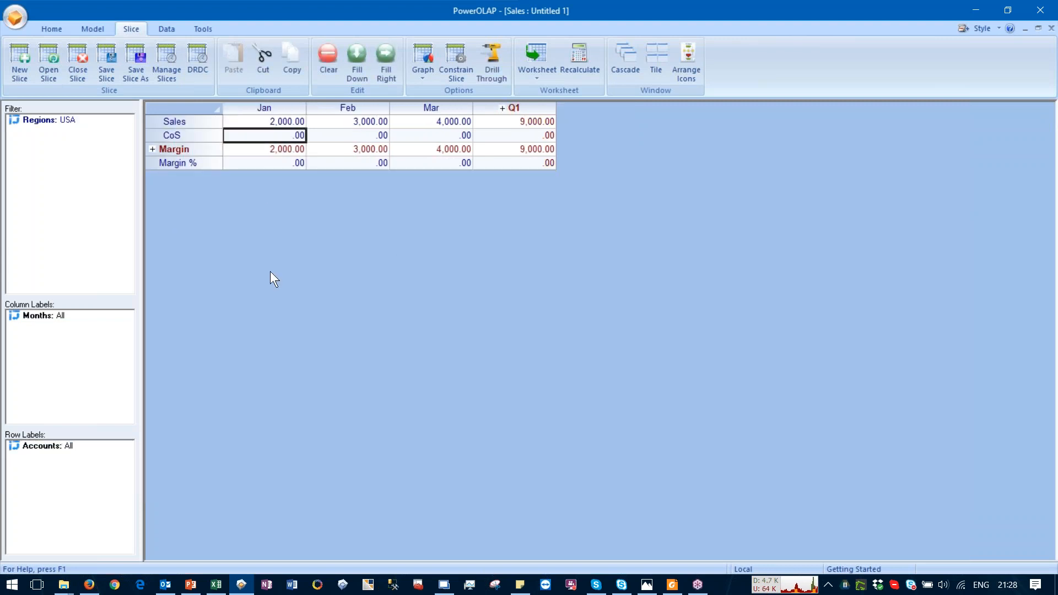
pyautogui.write('1000')
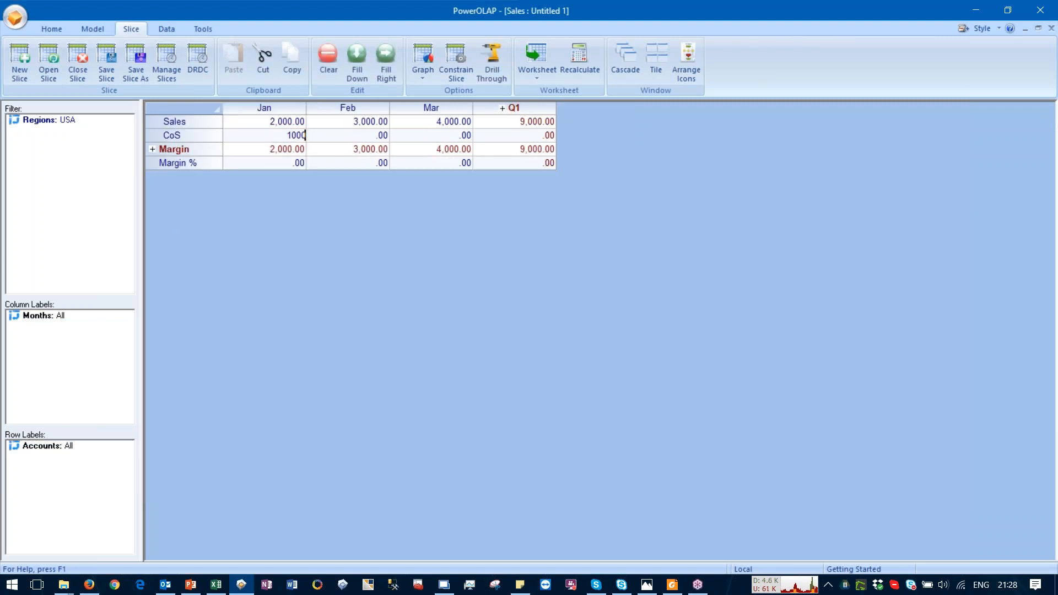
pyautogui.press('Return')
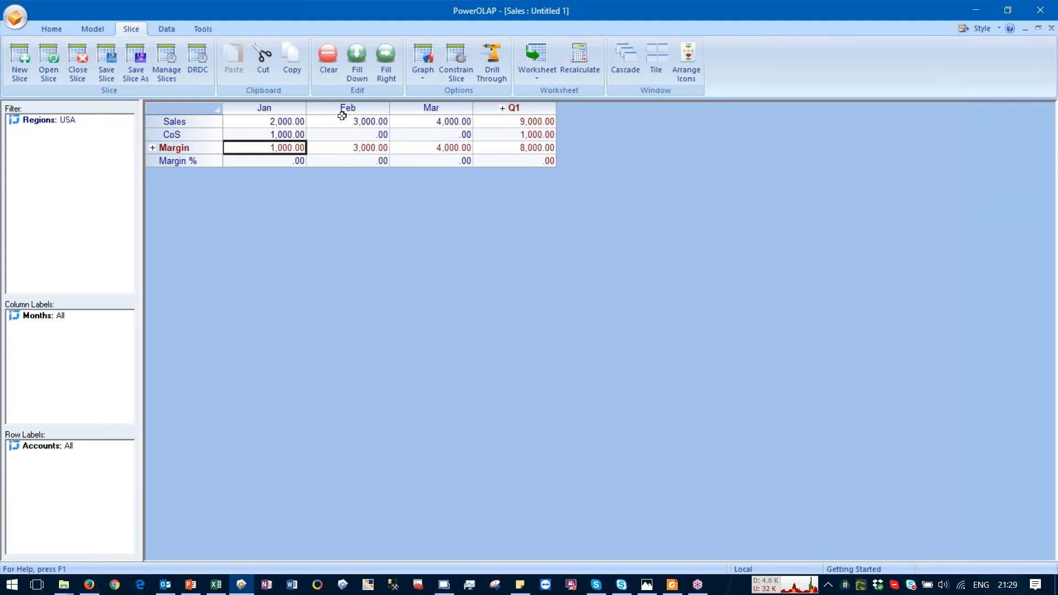
pyautogui.click(331, 134)
pyautogui.write('1500')
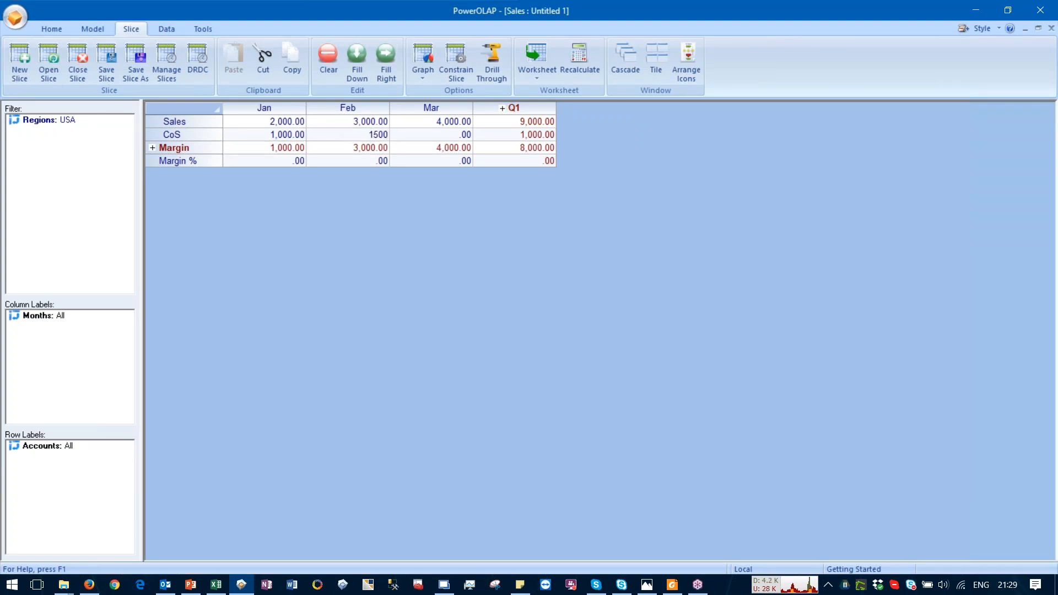
pyautogui.press('Return')
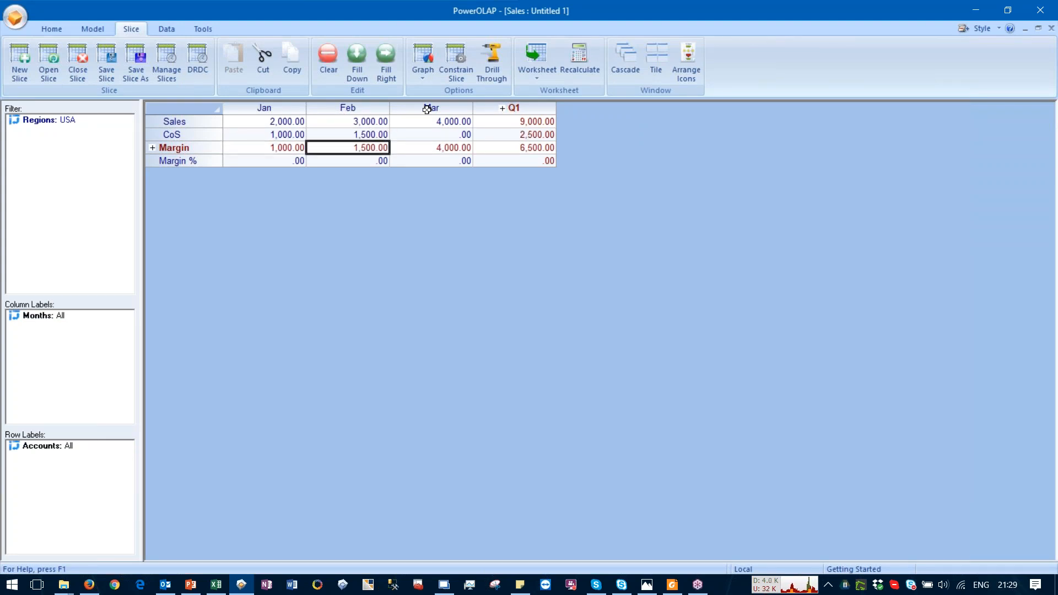
pyautogui.click(423, 134)
pyautogui.write('2000')
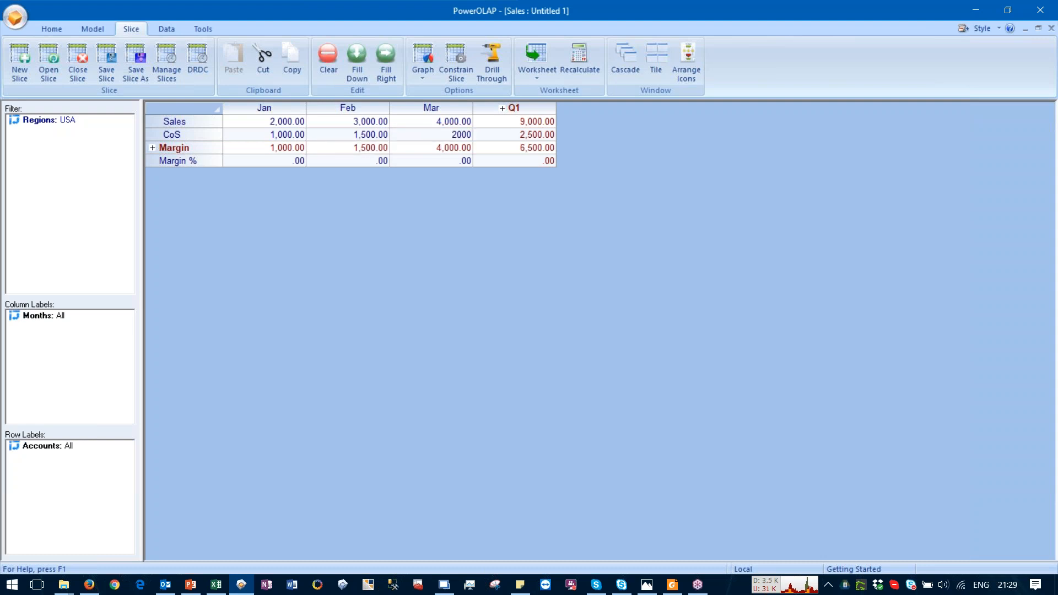
pyautogui.press('Return')
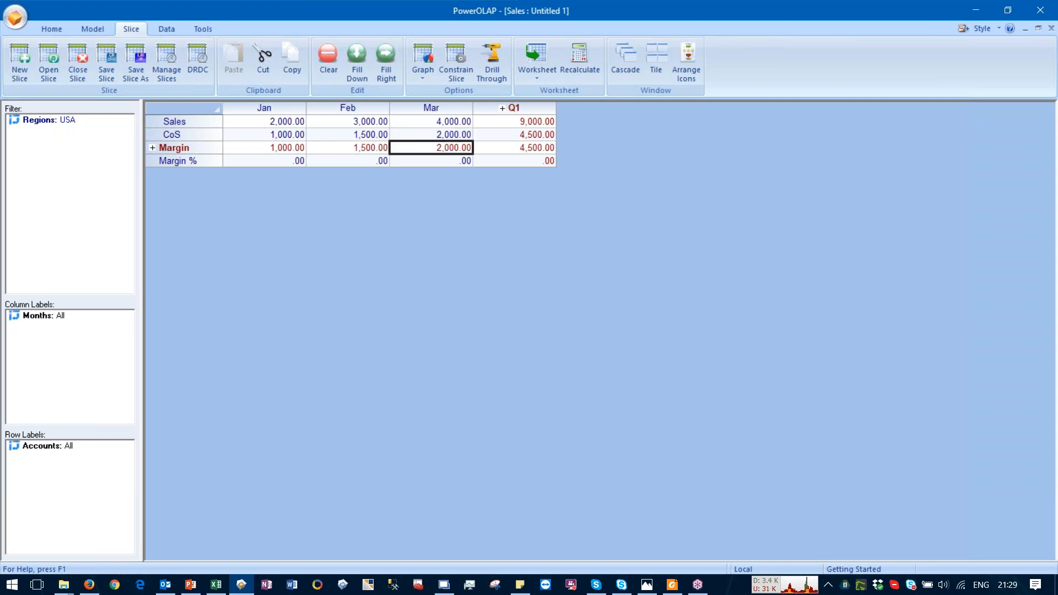
# Switch to the linked Excel worksheet and change its Accounts page member to CoS
pyautogui.click(215, 584)
pyautogui.click(317, 414)
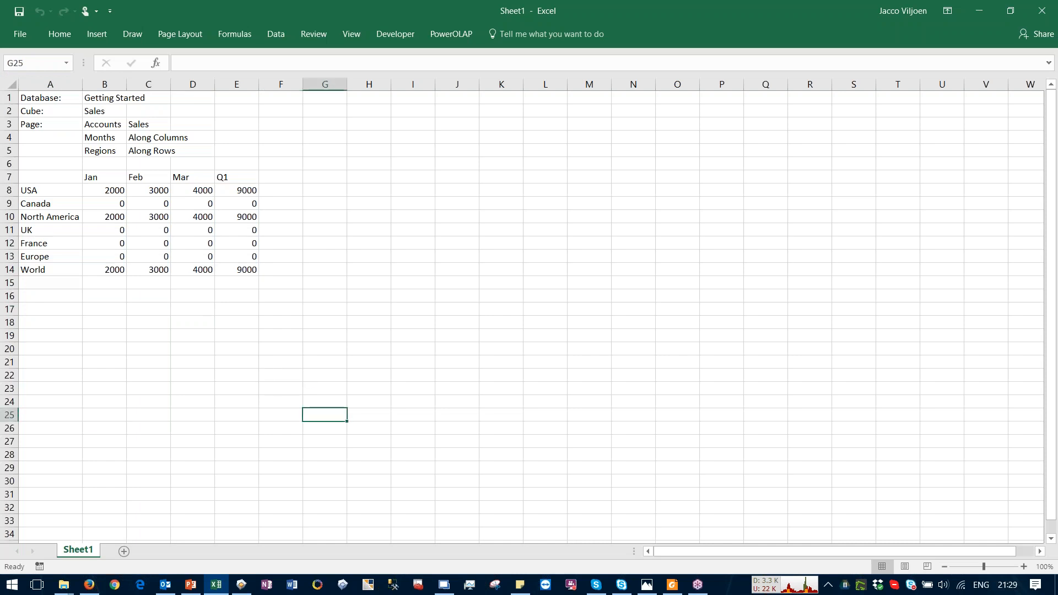
pyautogui.click(226, 310)
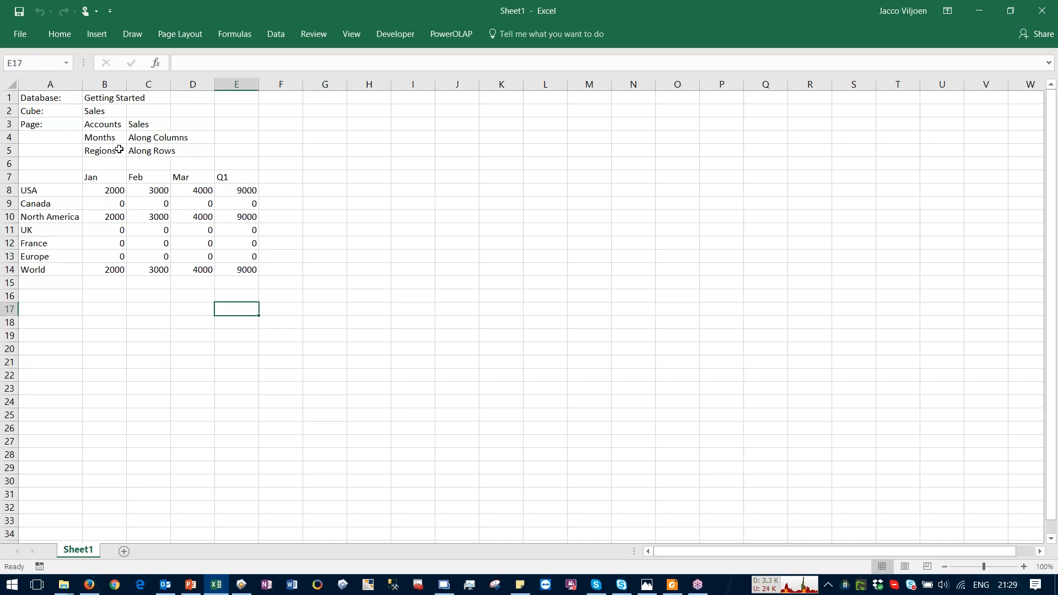
pyautogui.doubleClick(138, 125)
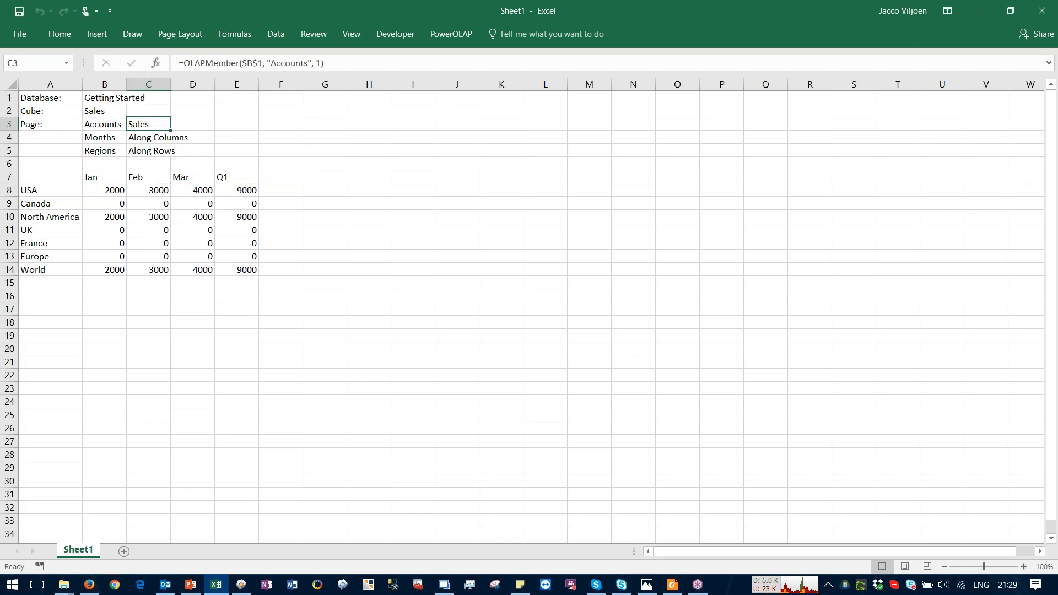
pyautogui.click(457, 246)
pyautogui.click(455, 402)
pyautogui.click(351, 360)
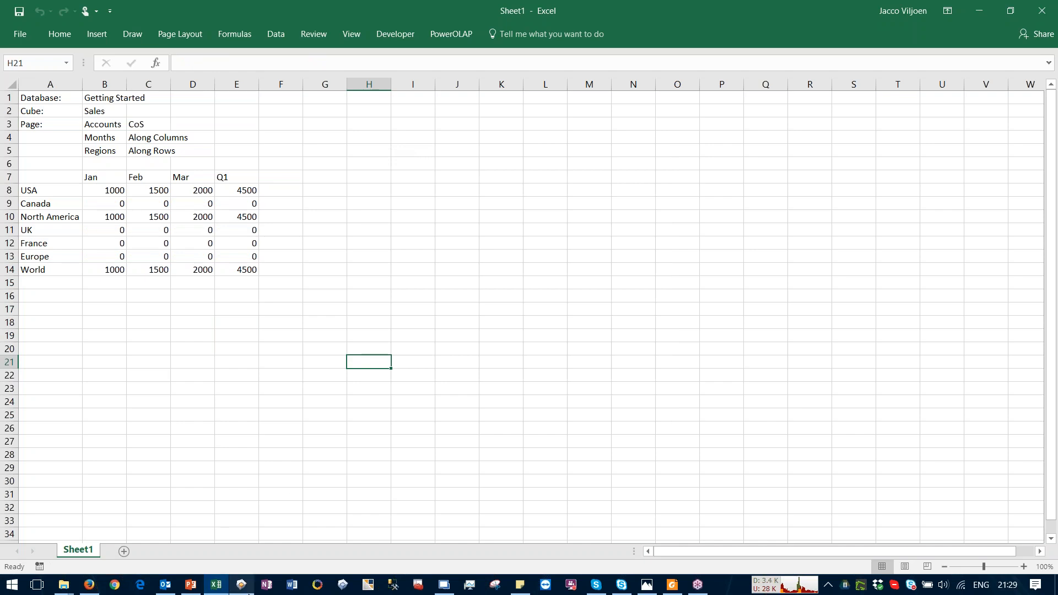
# Switch to PowerOLAP and begin a Sales cube formula with the range All and {"Accounts.Margin %"} = on its first line
pyautogui.click(242, 583)
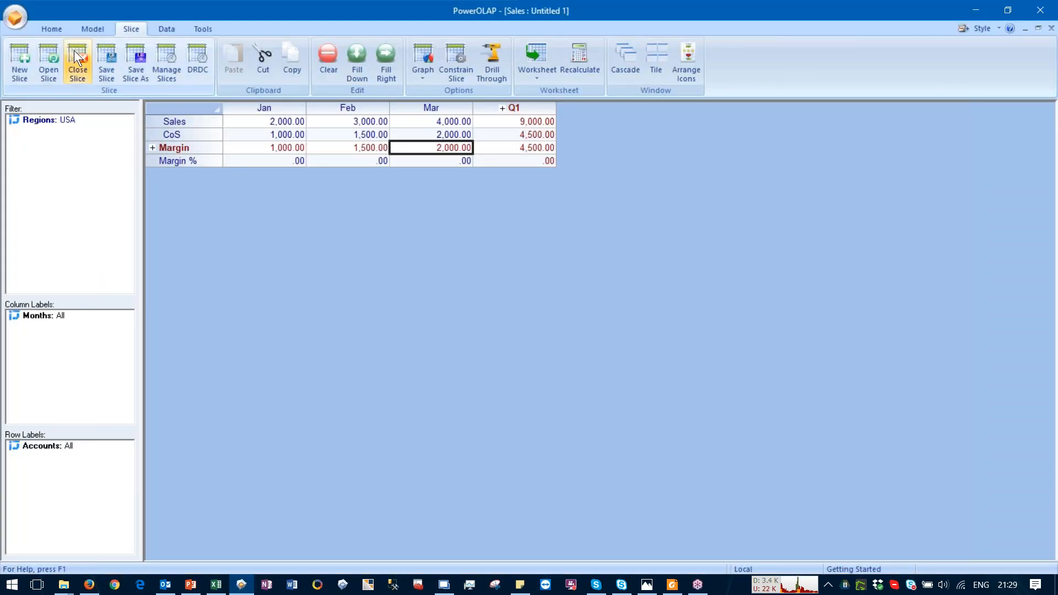
pyautogui.click(91, 27)
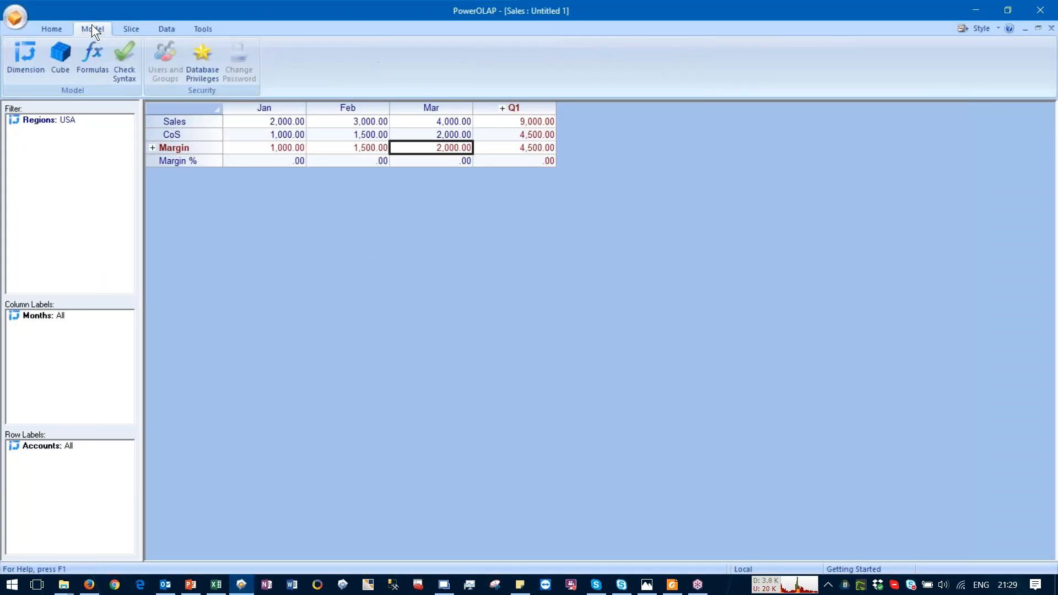
pyautogui.click(59, 69)
pyautogui.doubleClick(399, 190)
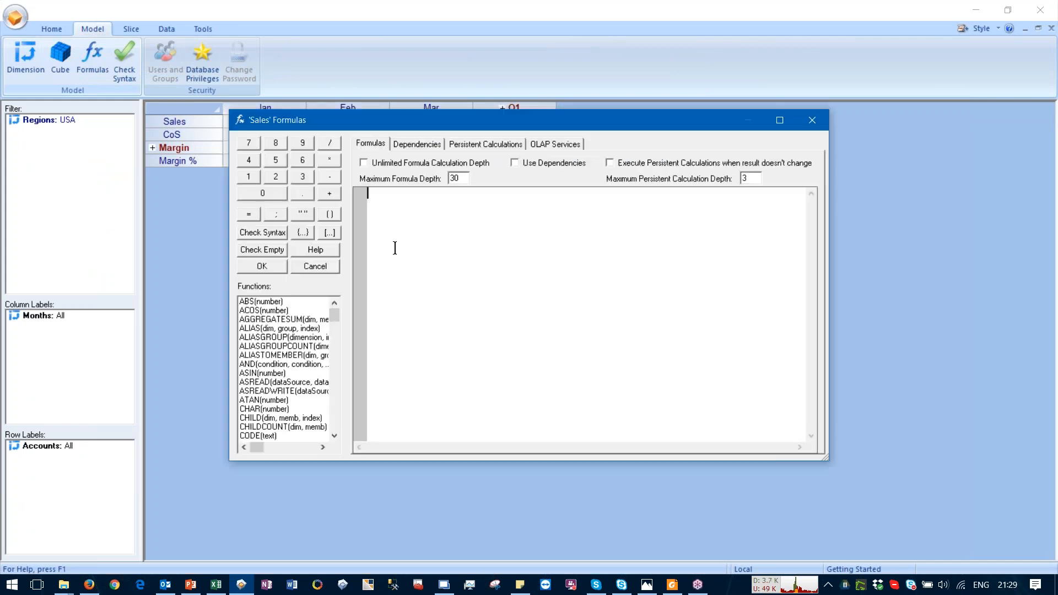
pyautogui.click(307, 233)
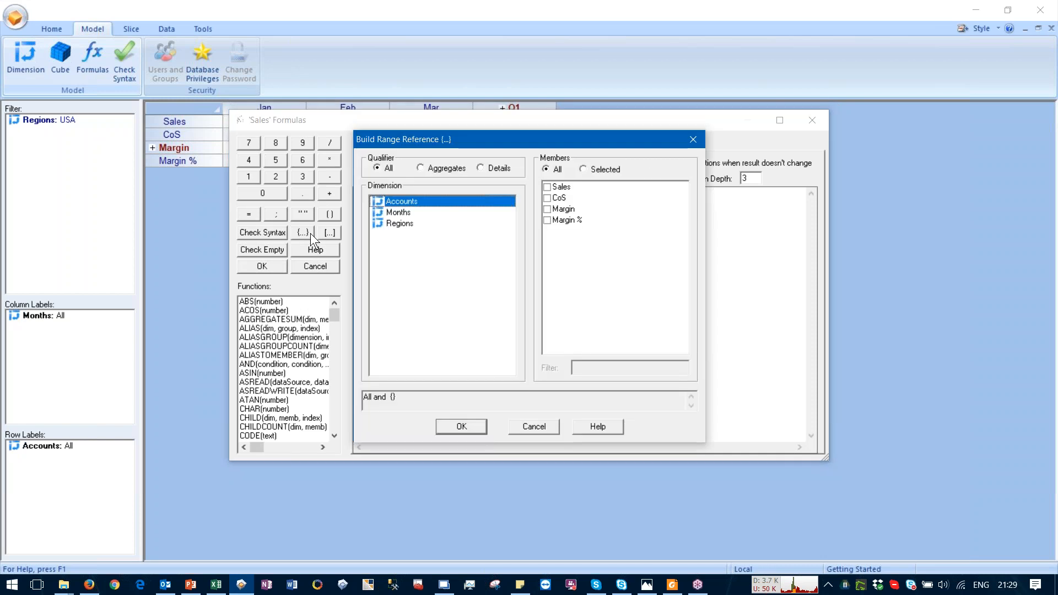
pyautogui.click(547, 220)
pyautogui.click(462, 427)
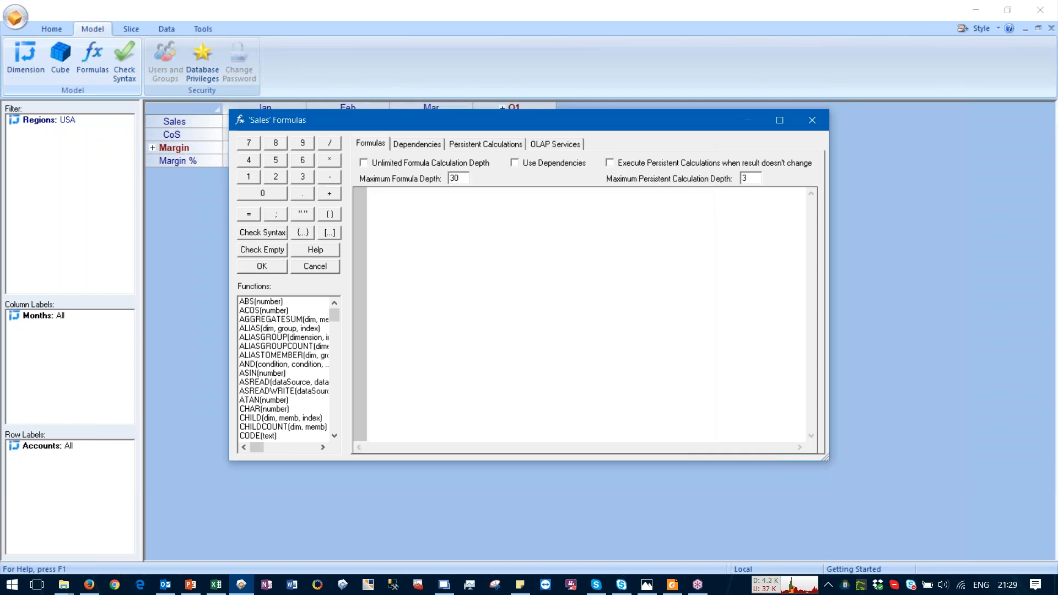
pyautogui.write('=')
pyautogui.press('Return')
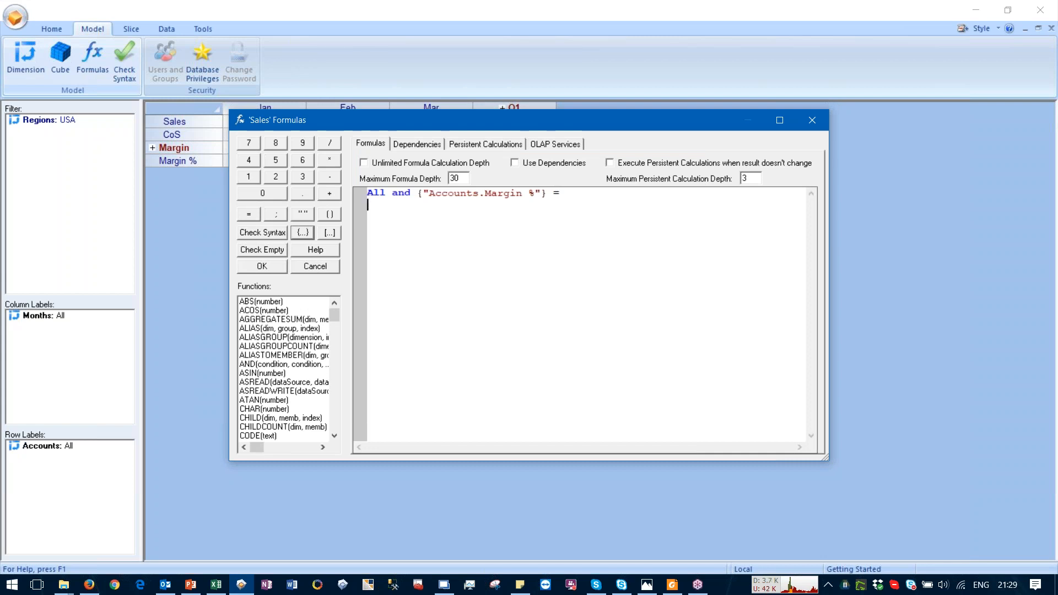
# Complete the formula as "Sales".["Accounts.Margin"] / "Sales".["Accounts.Sales"]; and save it to the Sales cube
pyautogui.click(327, 235)
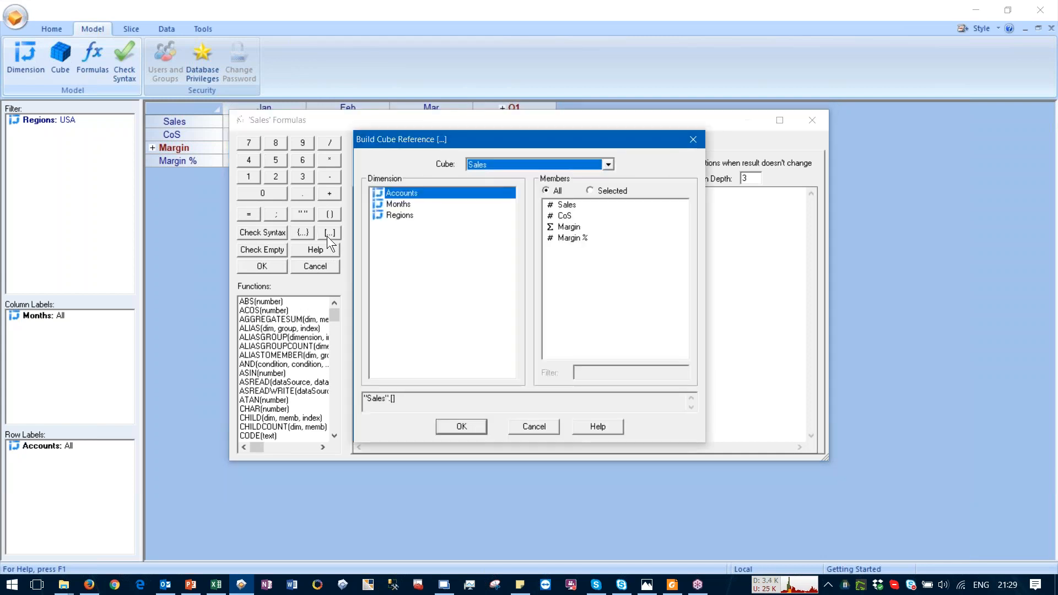
pyautogui.click(565, 227)
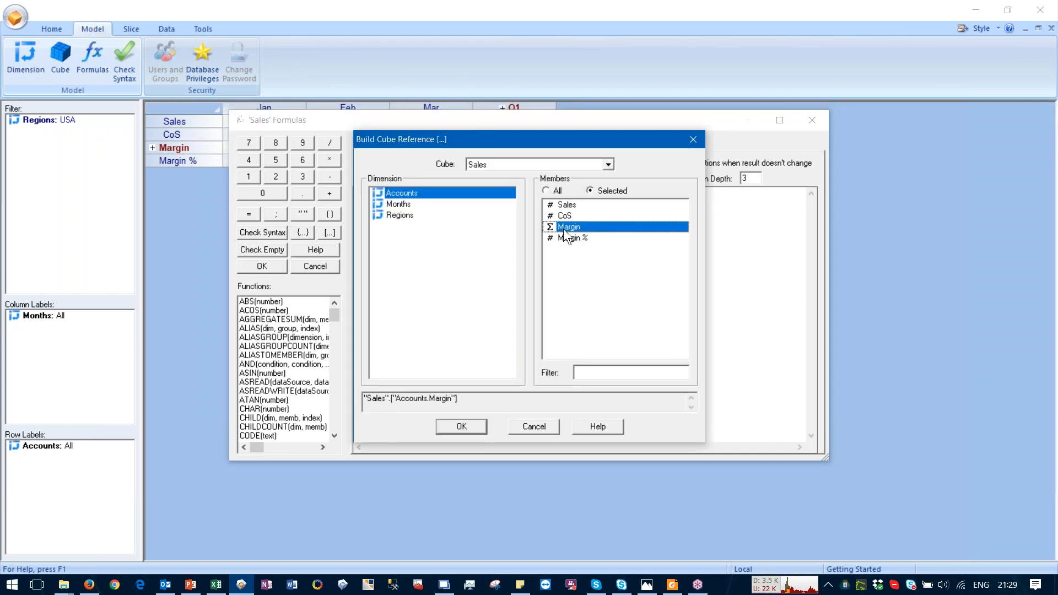
pyautogui.click(461, 426)
pyautogui.write('/')
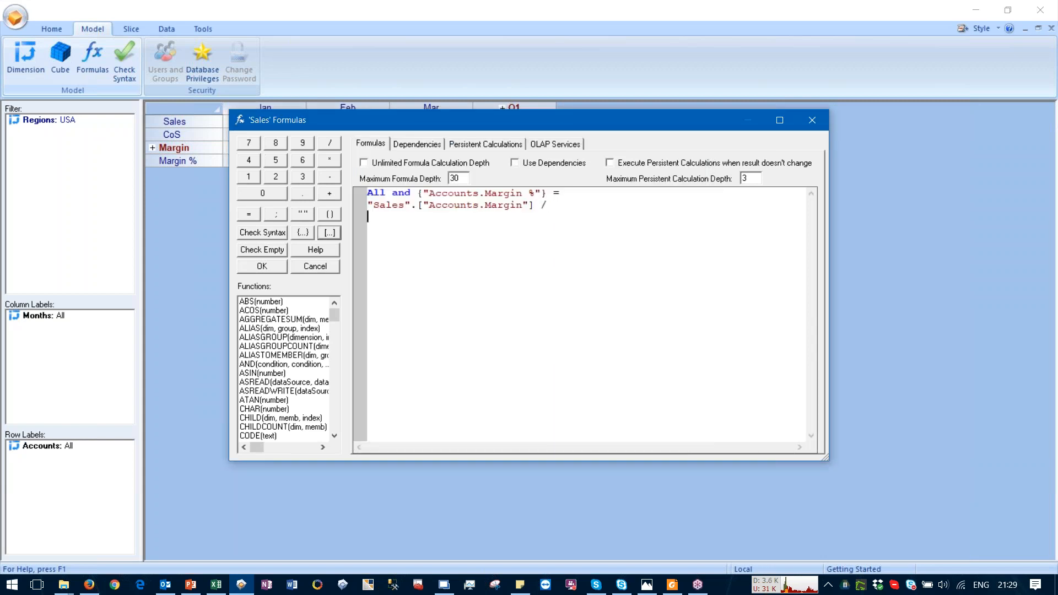
pyautogui.click(328, 232)
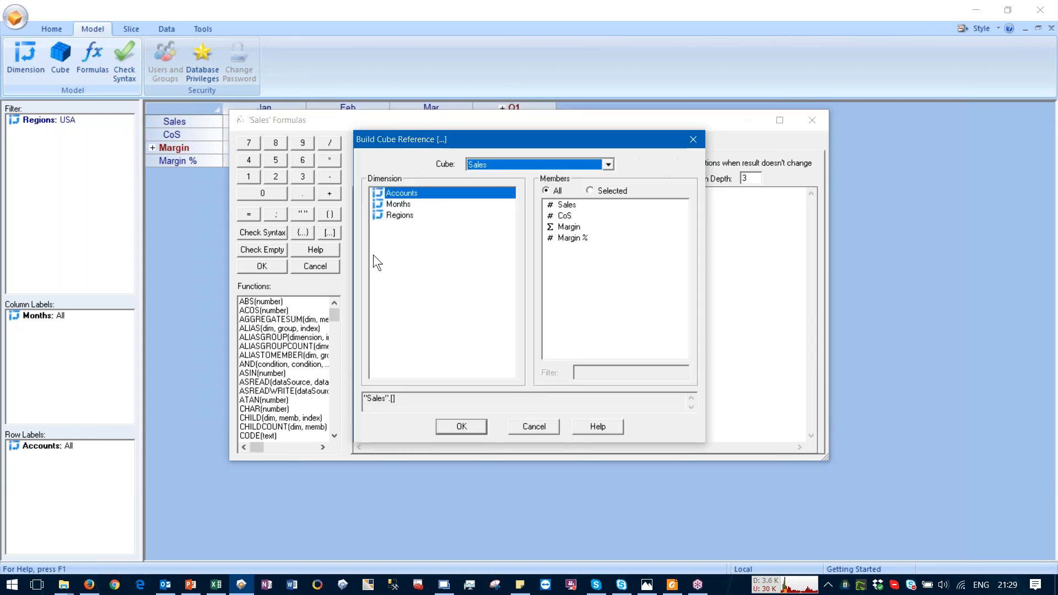
pyautogui.click(466, 427)
pyautogui.write(';')
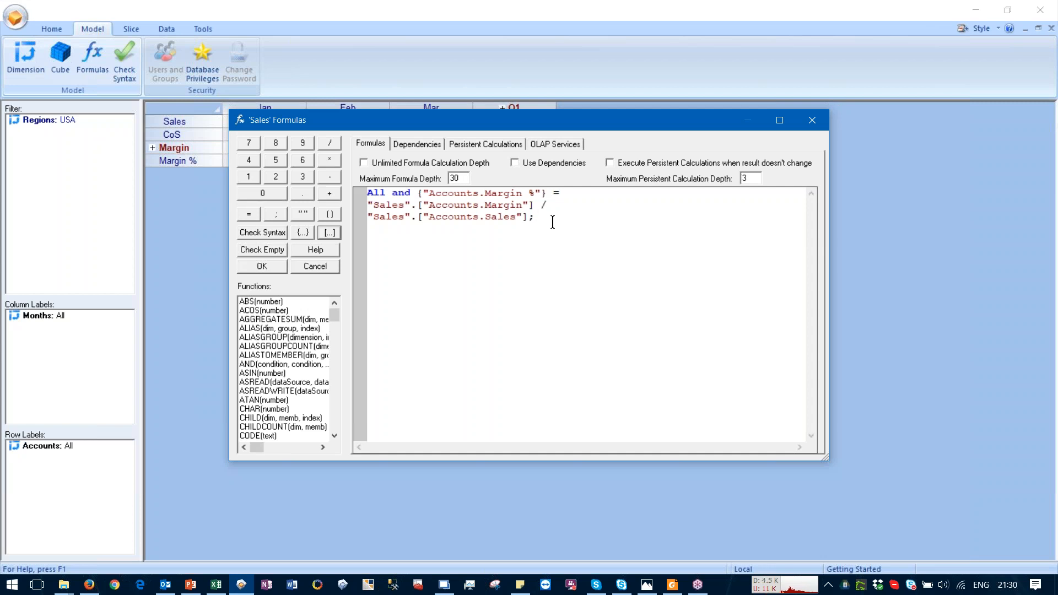
pyautogui.click(262, 266)
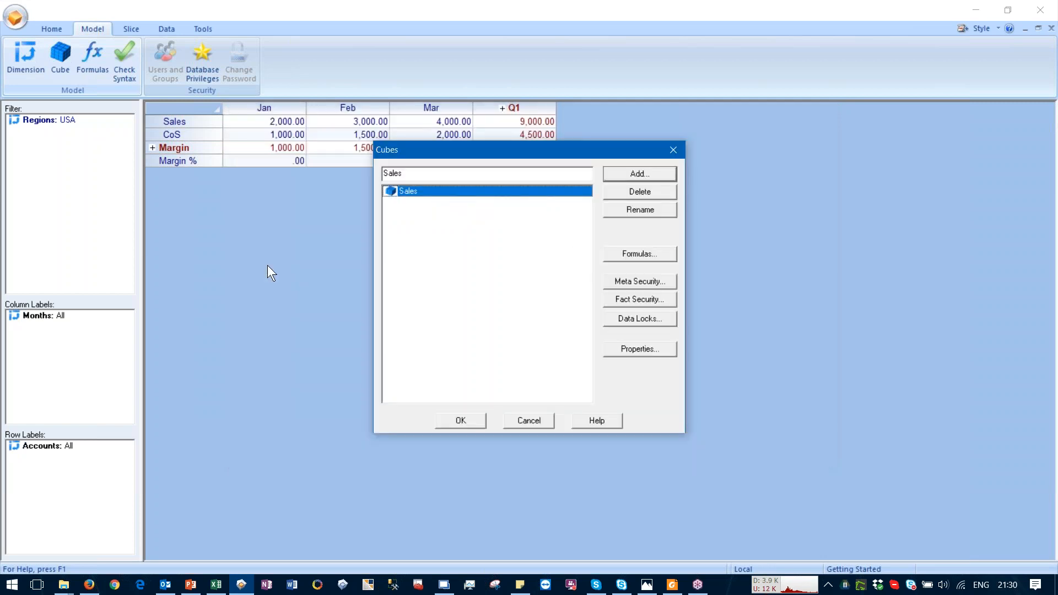
pyautogui.click(464, 422)
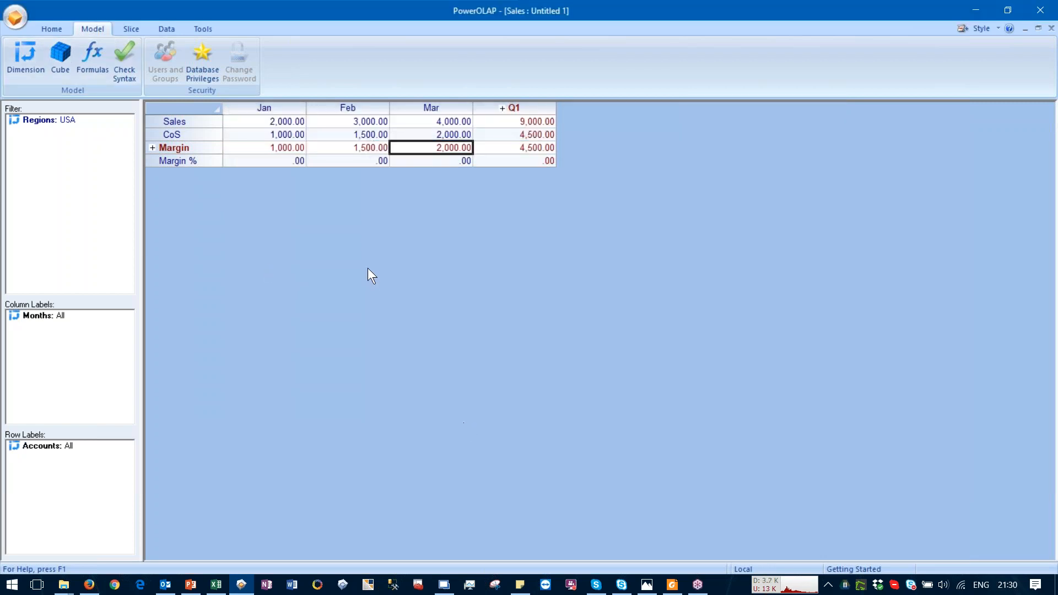
# Check the calculated Margin % cells for Jan, Feb, Mar and Q1 in the slice
pyautogui.click(290, 162)
pyautogui.click(369, 161)
pyautogui.click(443, 161)
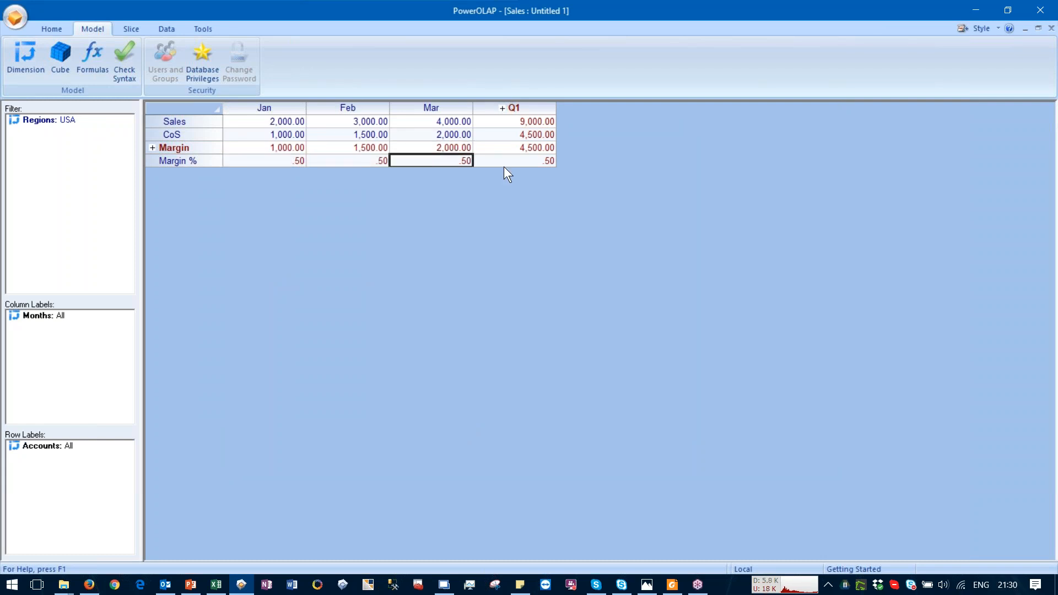
pyautogui.click(503, 160)
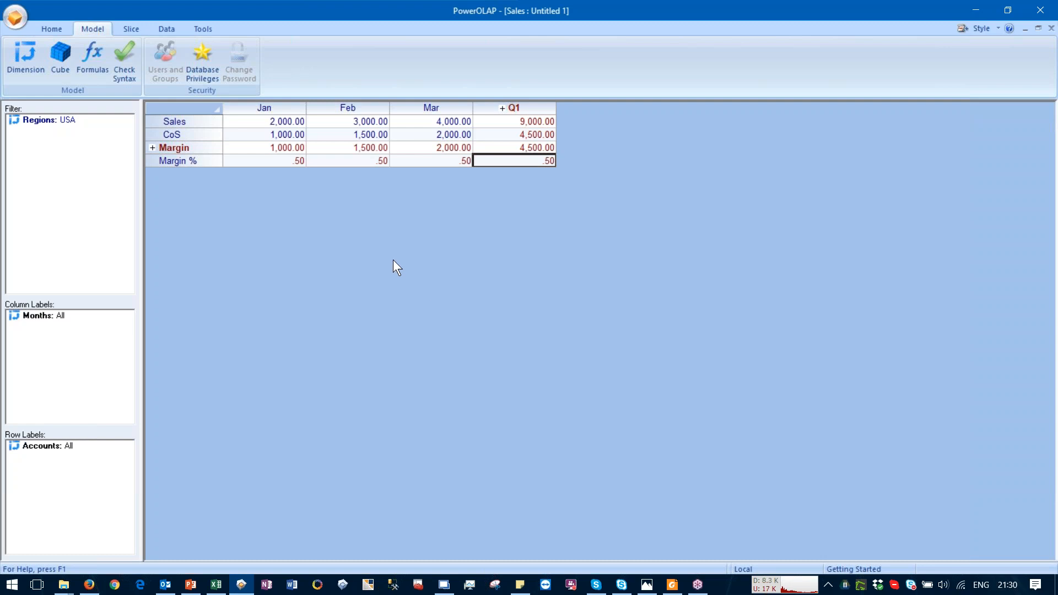
# Change the slice's Regions filter member to France
pyautogui.doubleClick(52, 120)
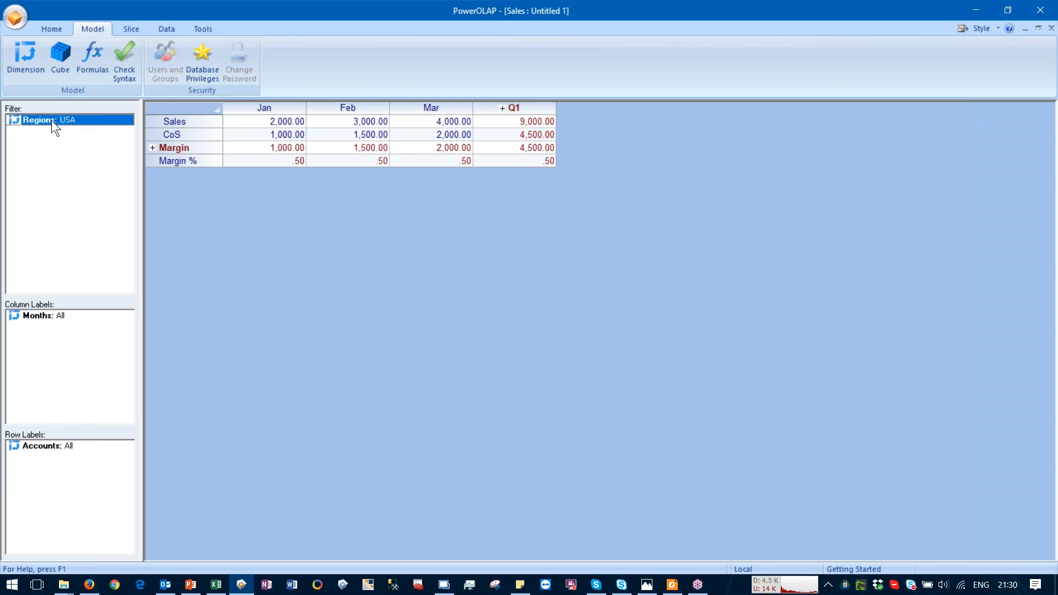
pyautogui.click(554, 237)
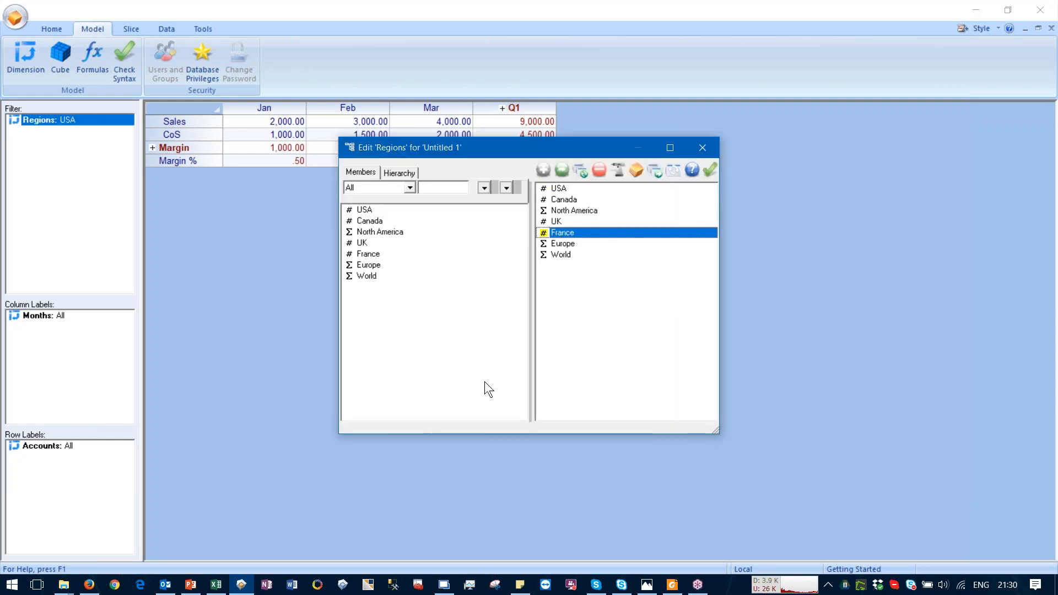
pyautogui.click(710, 172)
# Enter 4000 for Sales and 1000 for CoS in the Jan column of the France slice
pyautogui.click(262, 122)
pyautogui.write('4000')
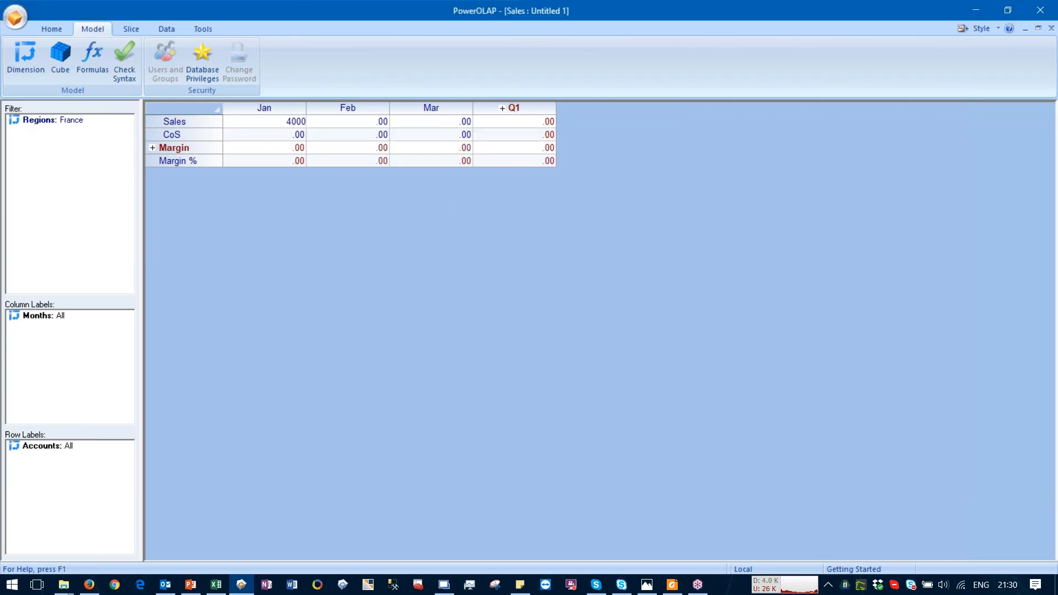
pyautogui.press('Return')
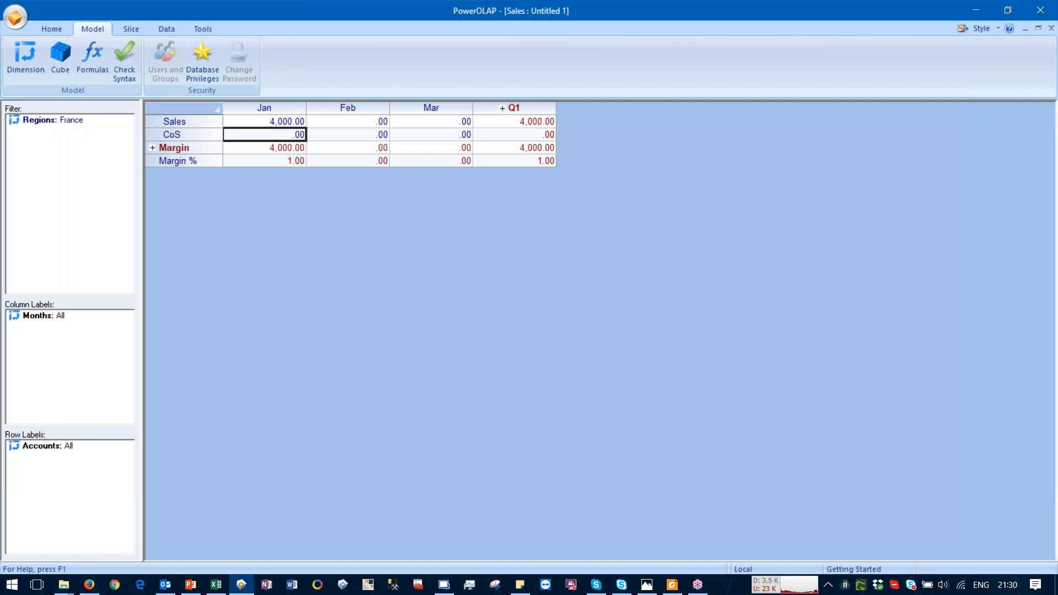
pyautogui.write('1000')
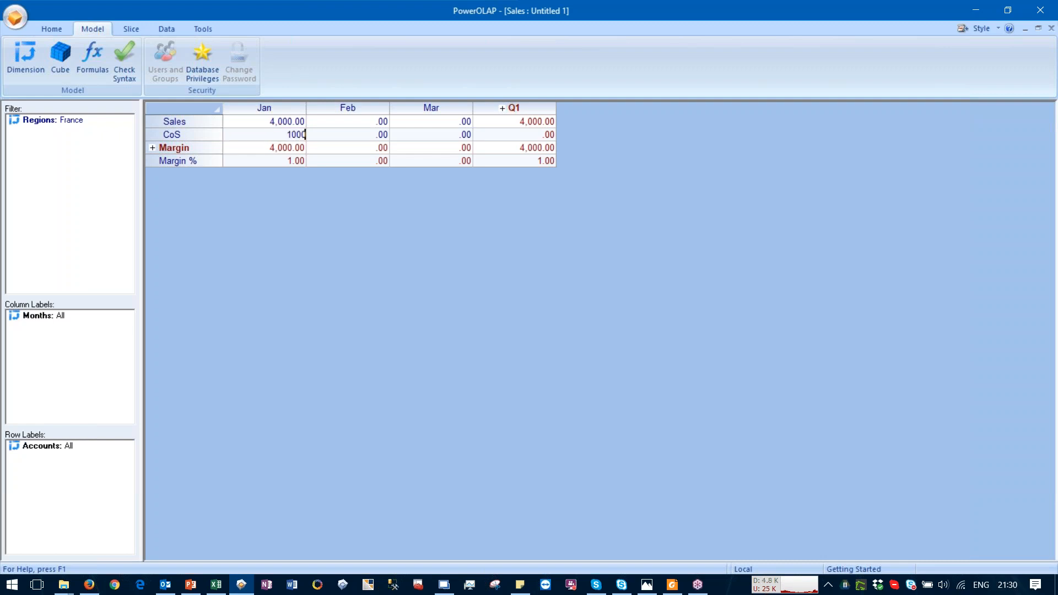
pyautogui.press('Return')
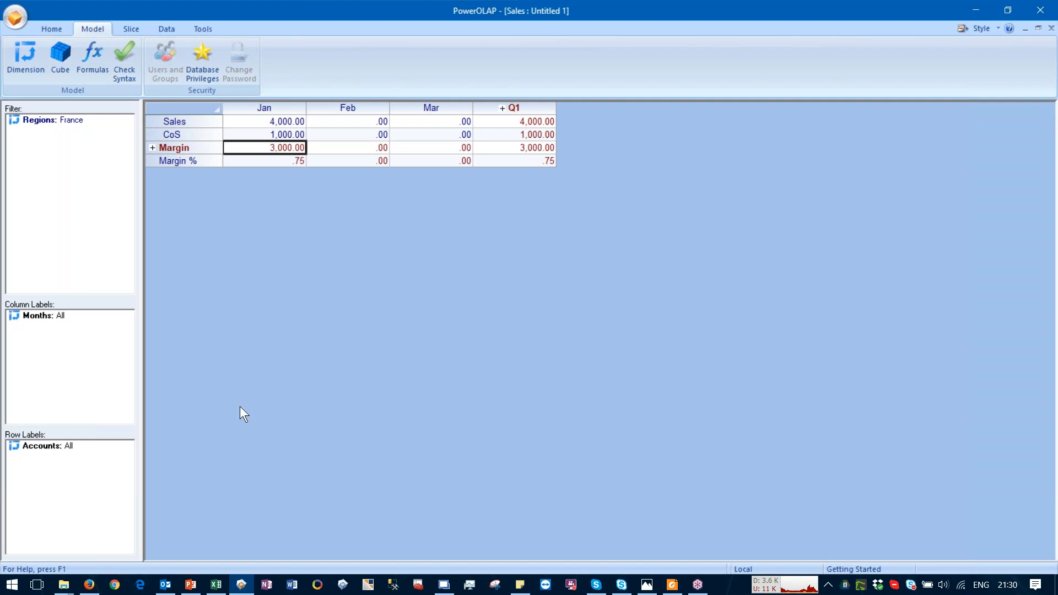
# Switch to the PowerPoint slide show and display the closing slide
pyautogui.click(190, 584)
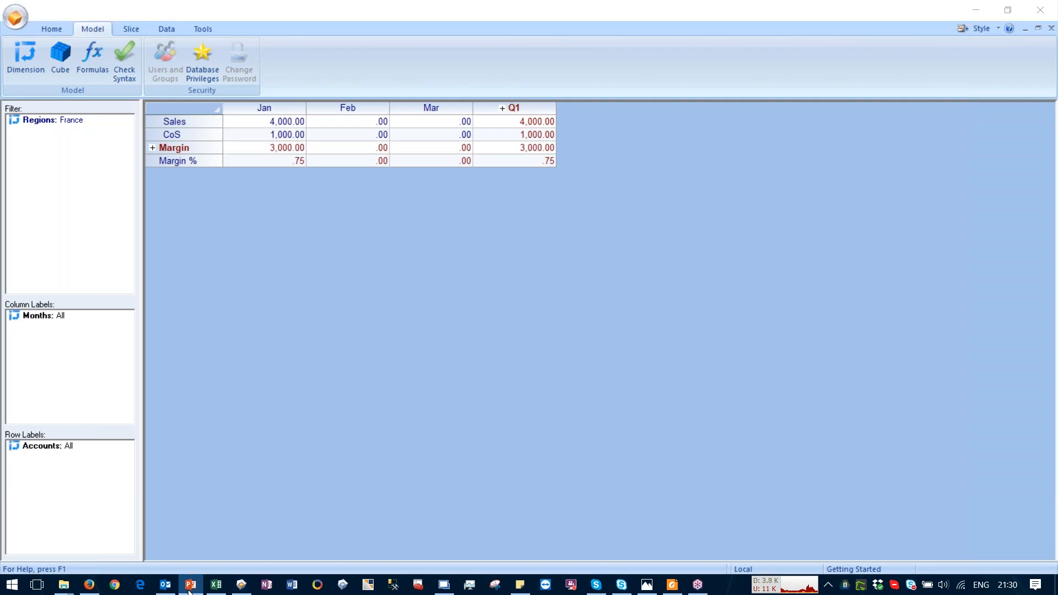
pyautogui.click(350, 449)
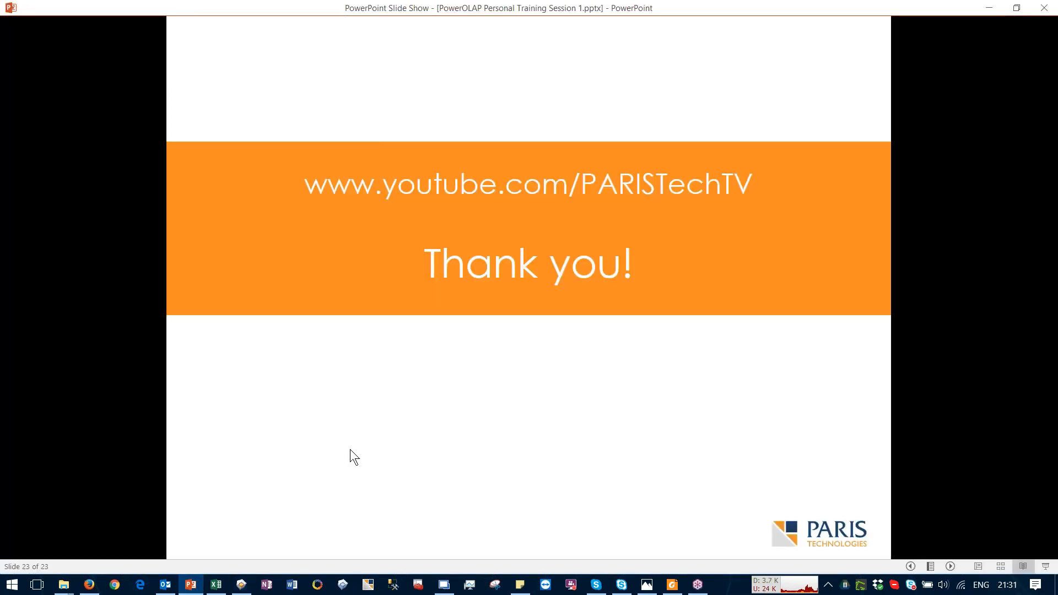